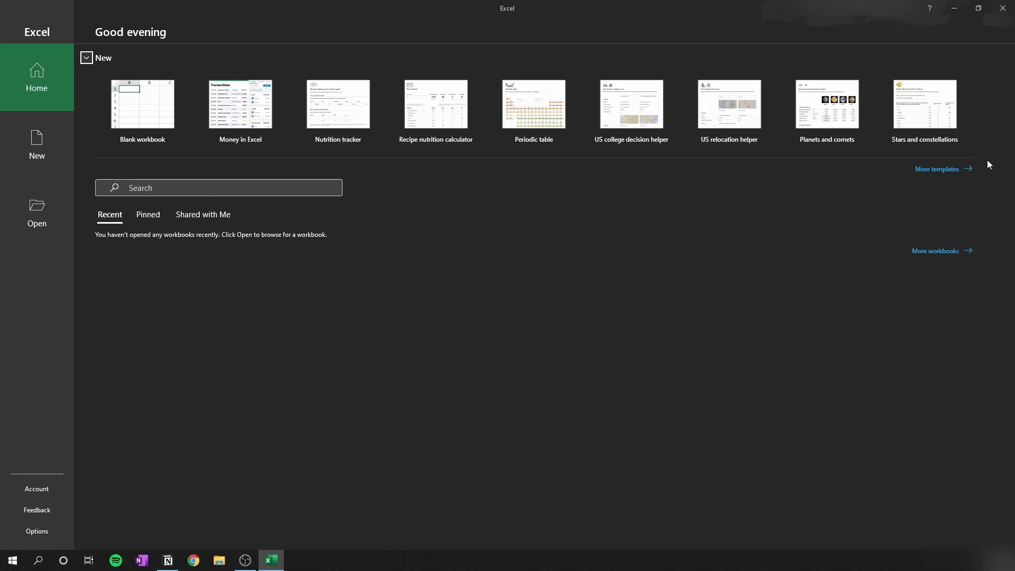
Browse the full gallery of available workbook templates.
click(940, 170)
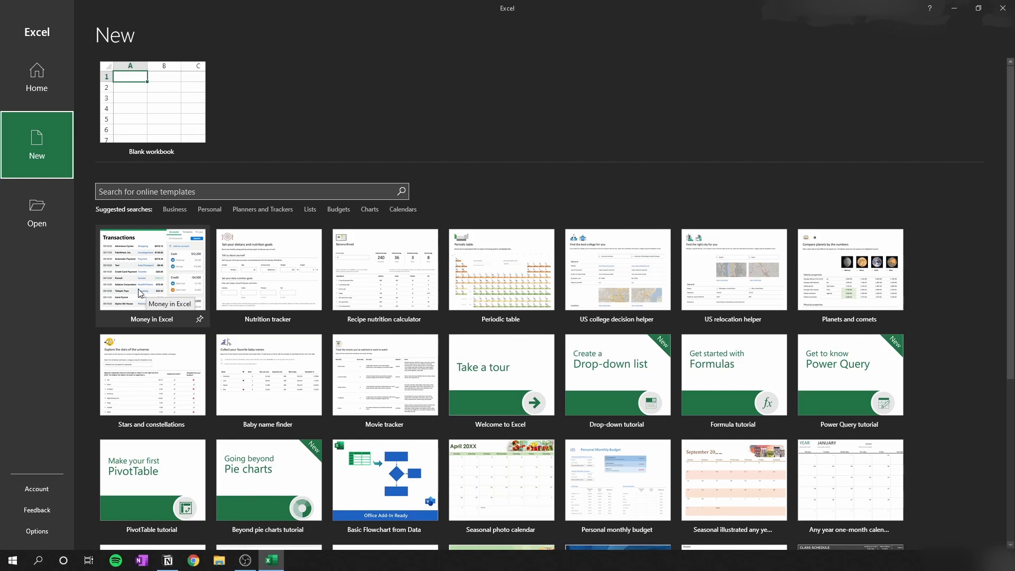
scroll(140, 294, down, 5)
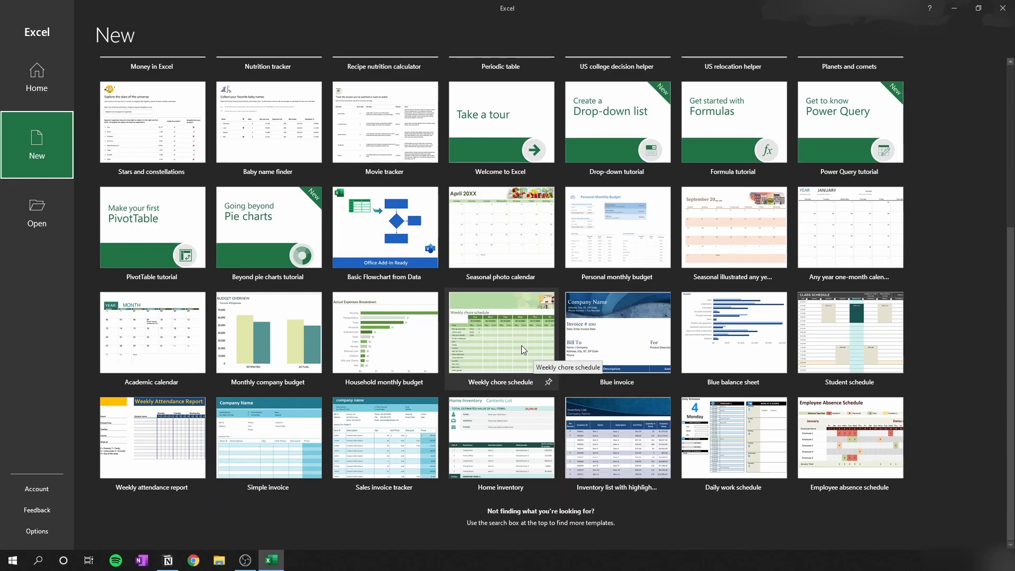
scroll(521, 345, up, 3)
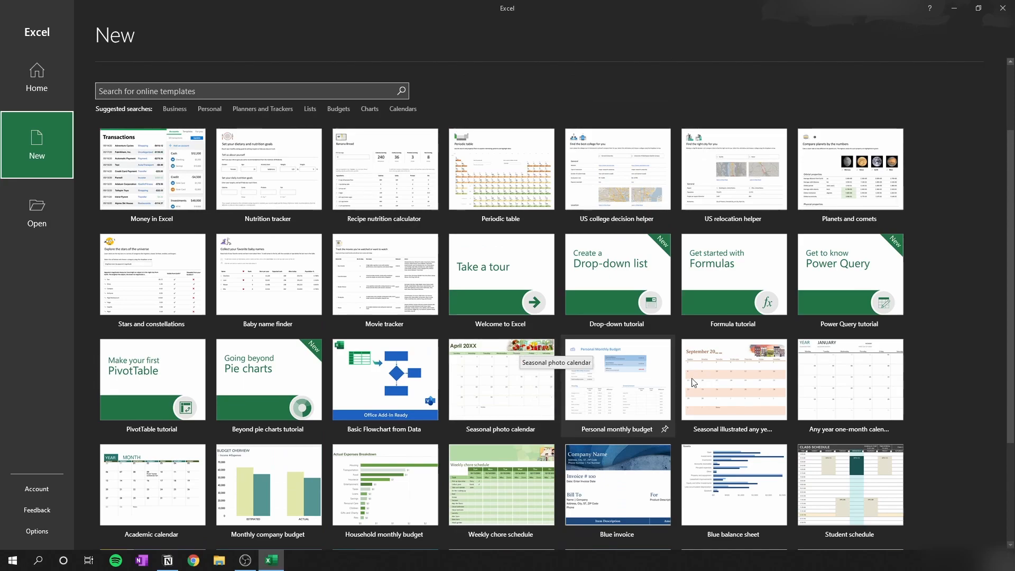
scroll(698, 382, down, 1)
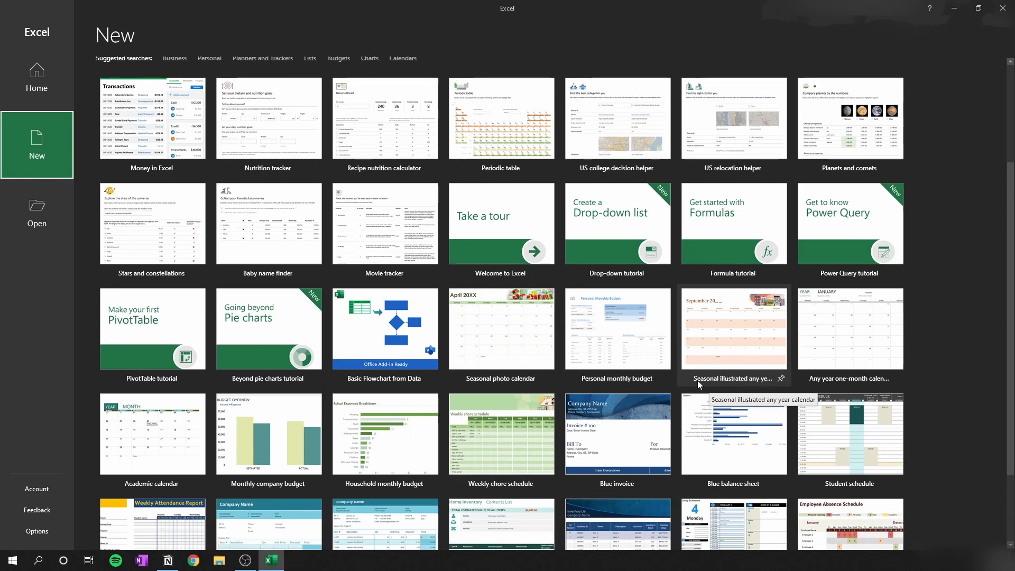
scroll(696, 377, down, 3)
scroll(440, 376, up, 4)
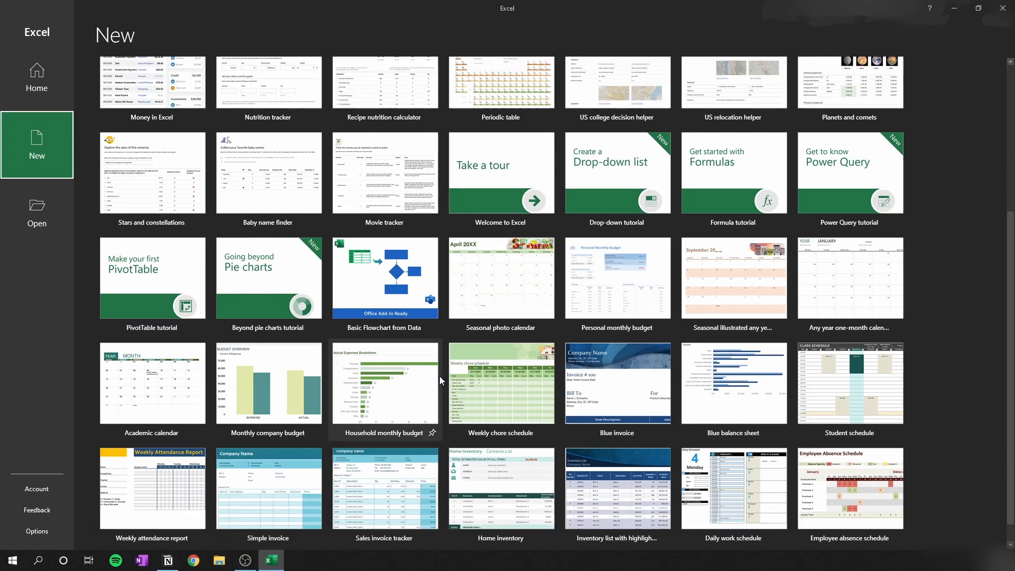
scroll(440, 376, up, 2)
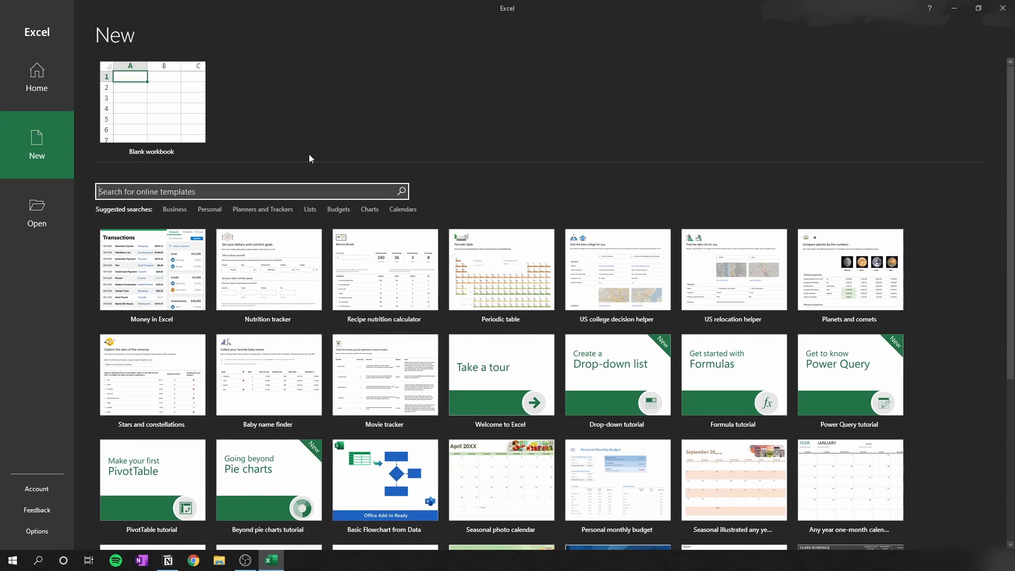
Search the online templates for "training" and return to the template gallery.
text(training)
key(Return)
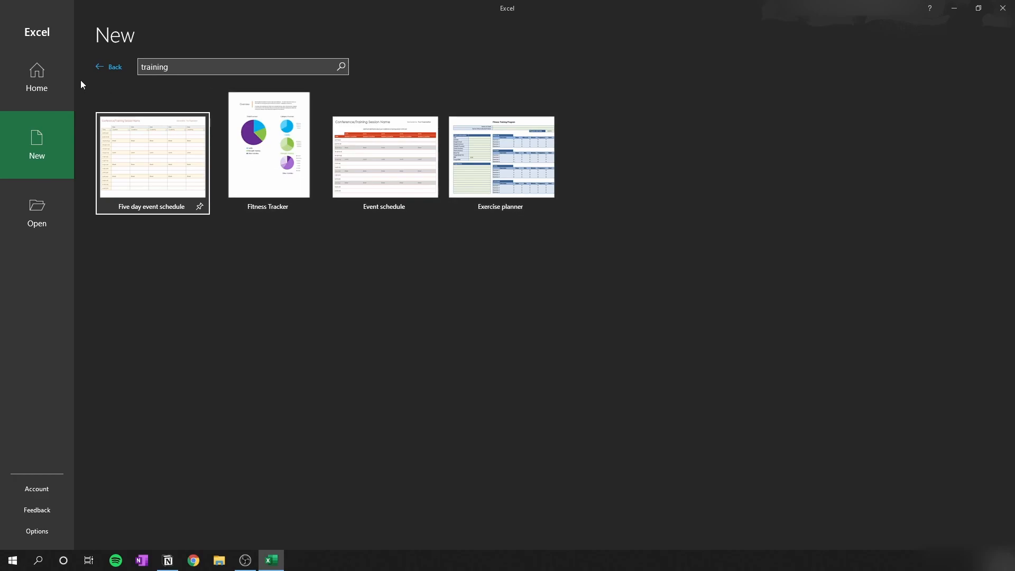
click(109, 67)
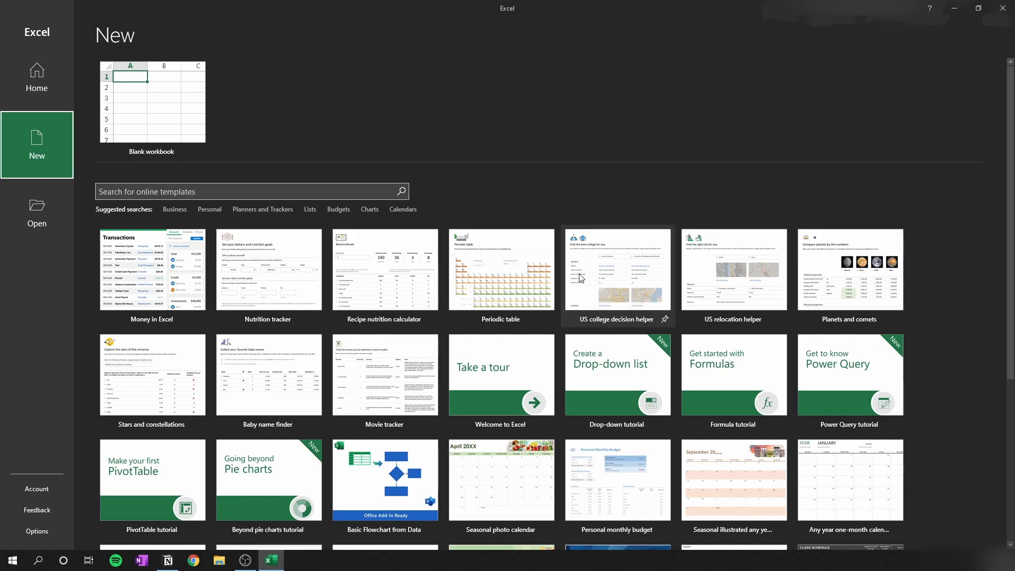
Create a new blank workbook from the template gallery.
scroll(739, 386, down, 2)
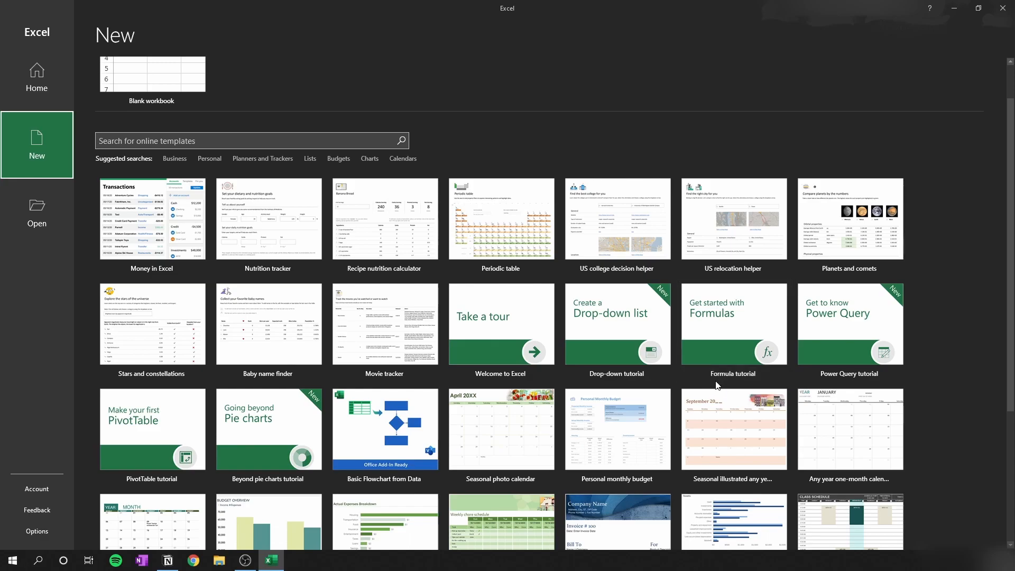
scroll(536, 366, up, 2)
scroll(739, 386, down, 2)
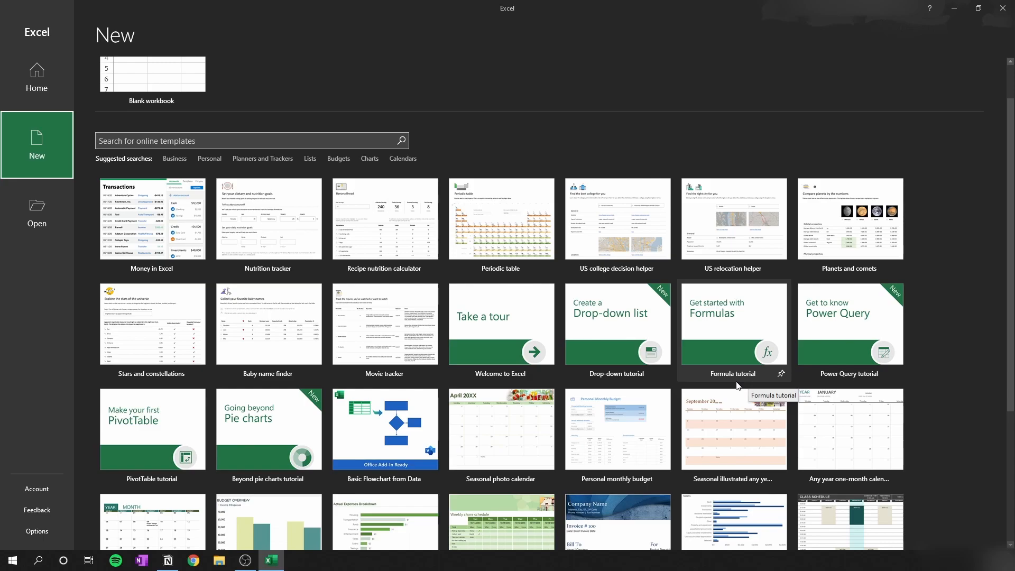
scroll(524, 363, up, 2)
scroll(524, 362, down, 2)
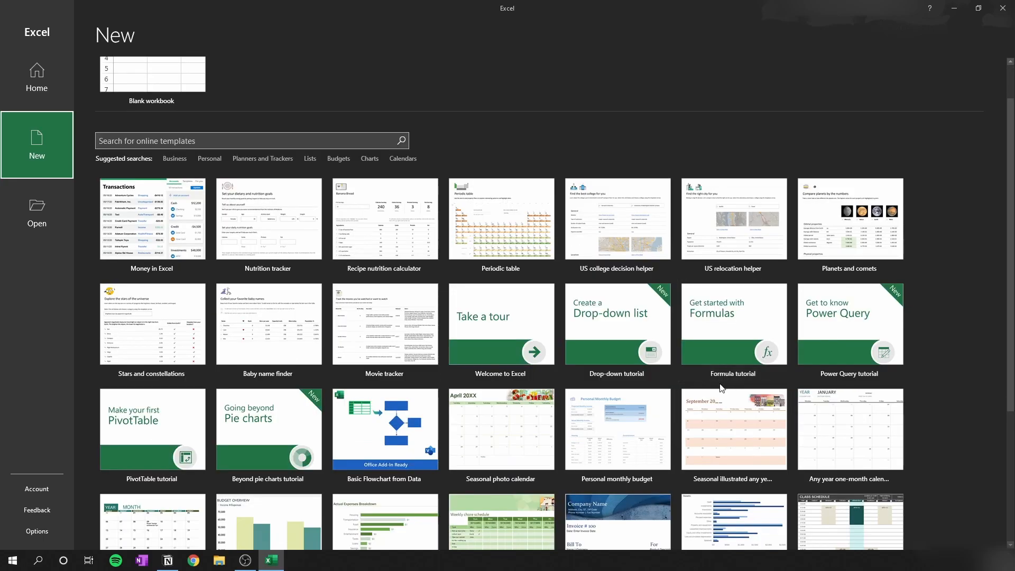
scroll(616, 375, up, 2)
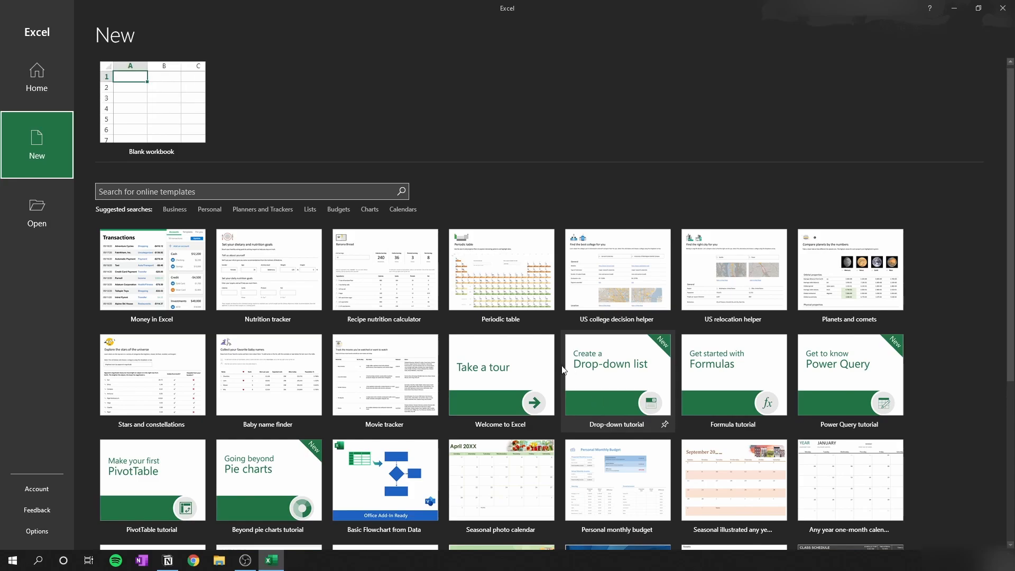
click(169, 104)
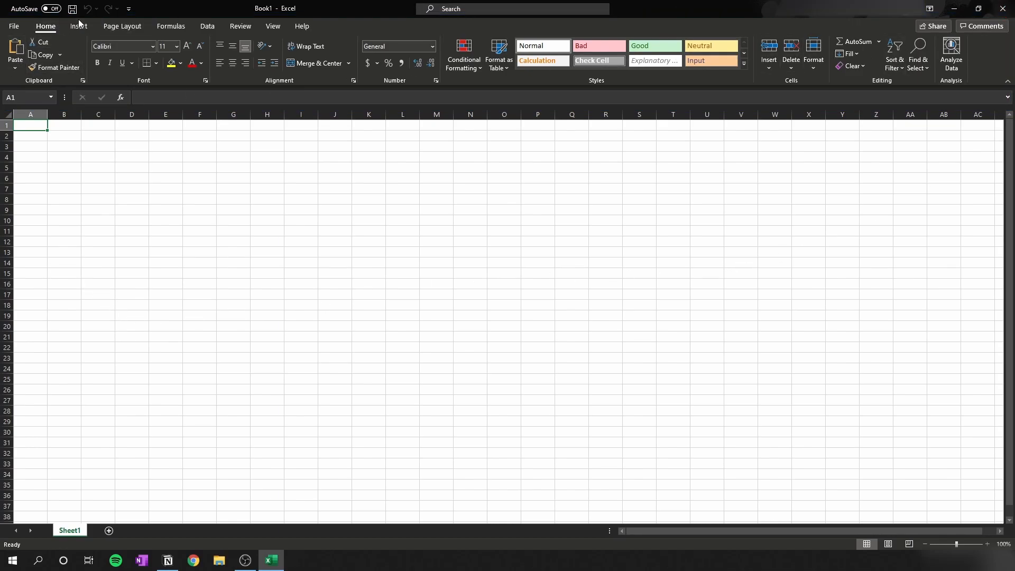
Look at the file management page and return to the blank worksheet.
click(14, 26)
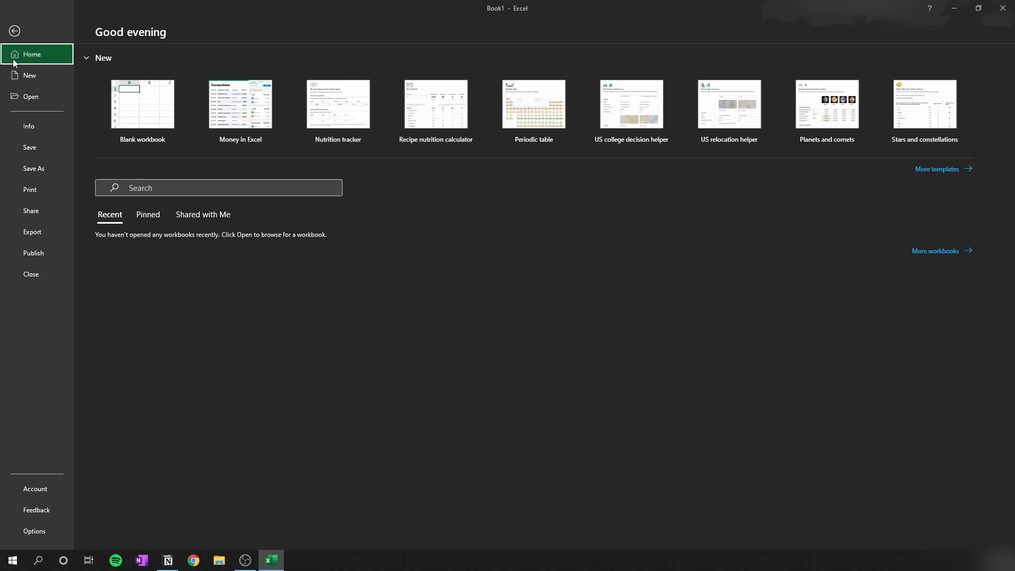
click(17, 31)
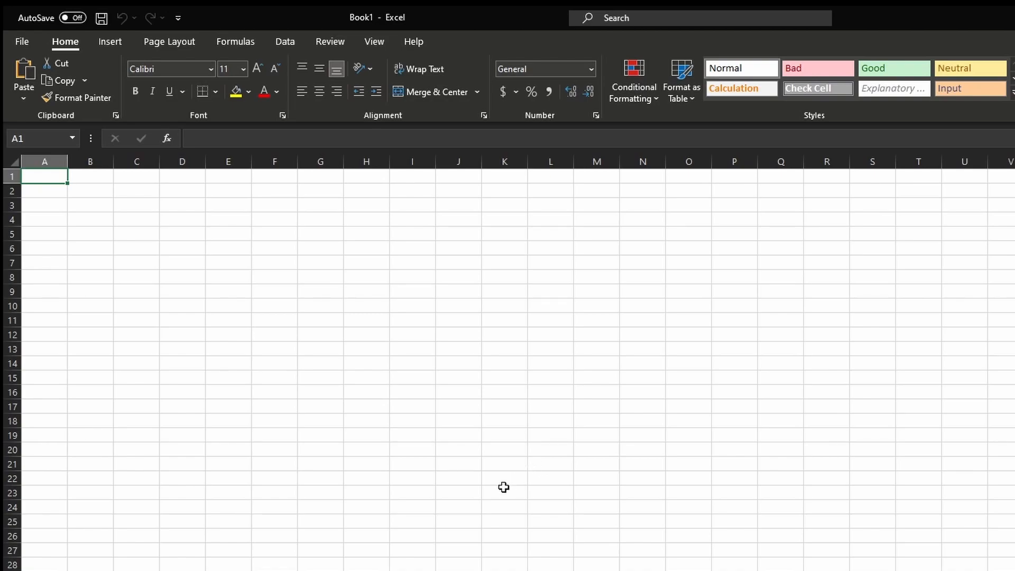
scroll(317, 360, down, 2)
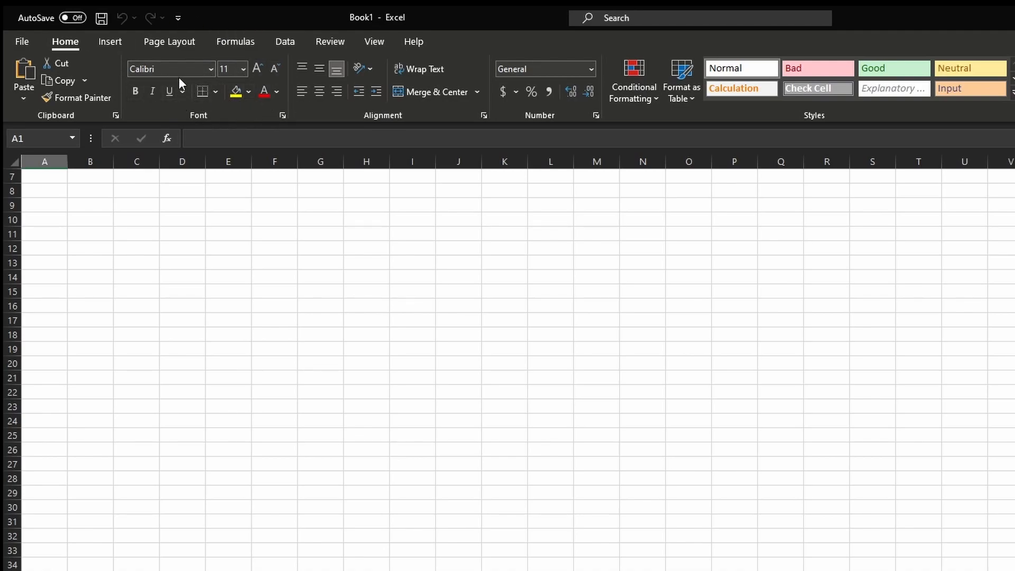
Examine the cell formatting options for cell A1, including the Time, Number and Date number formats.
click(283, 116)
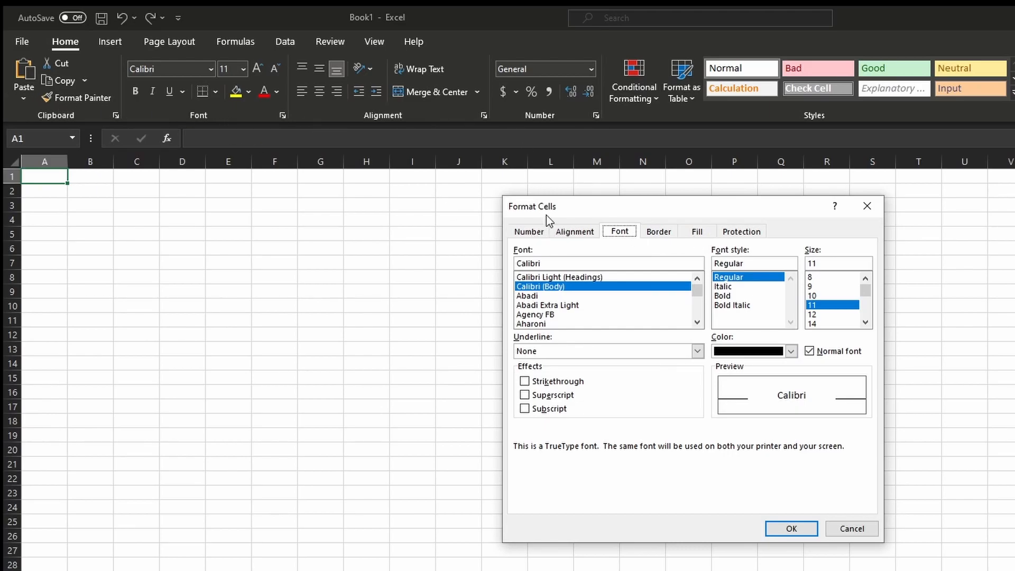
click(524, 232)
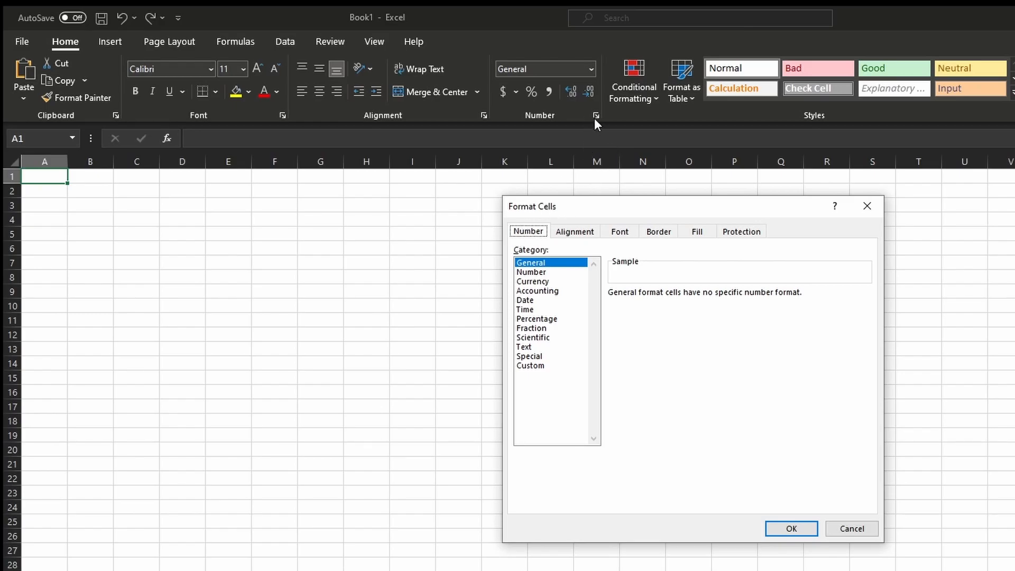
click(550, 309)
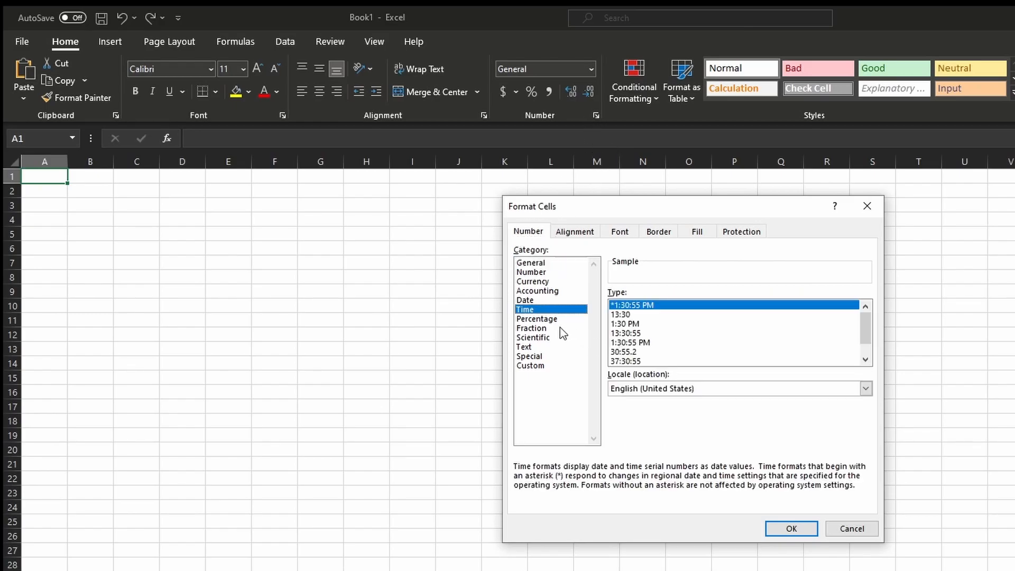
click(541, 272)
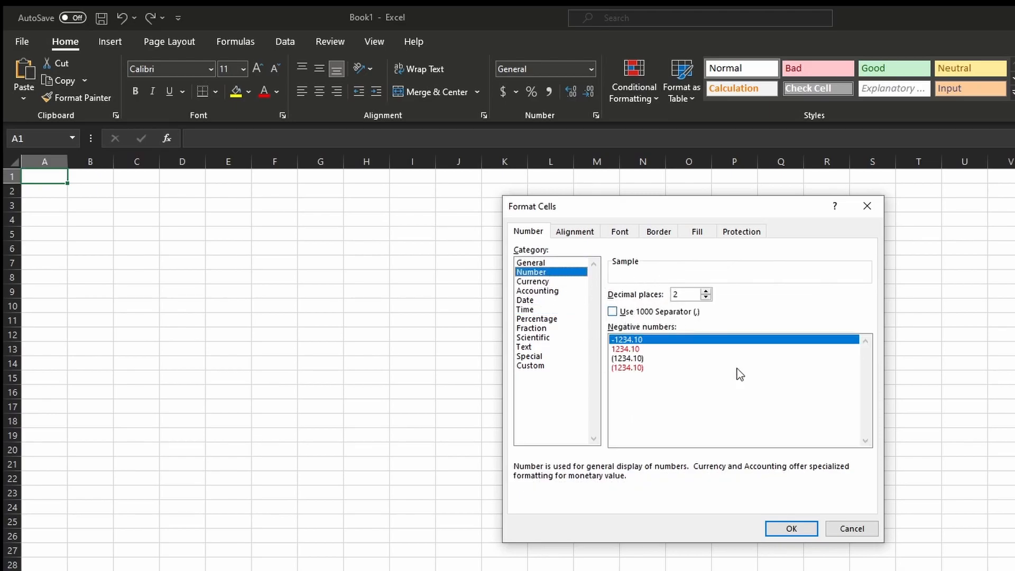
click(539, 300)
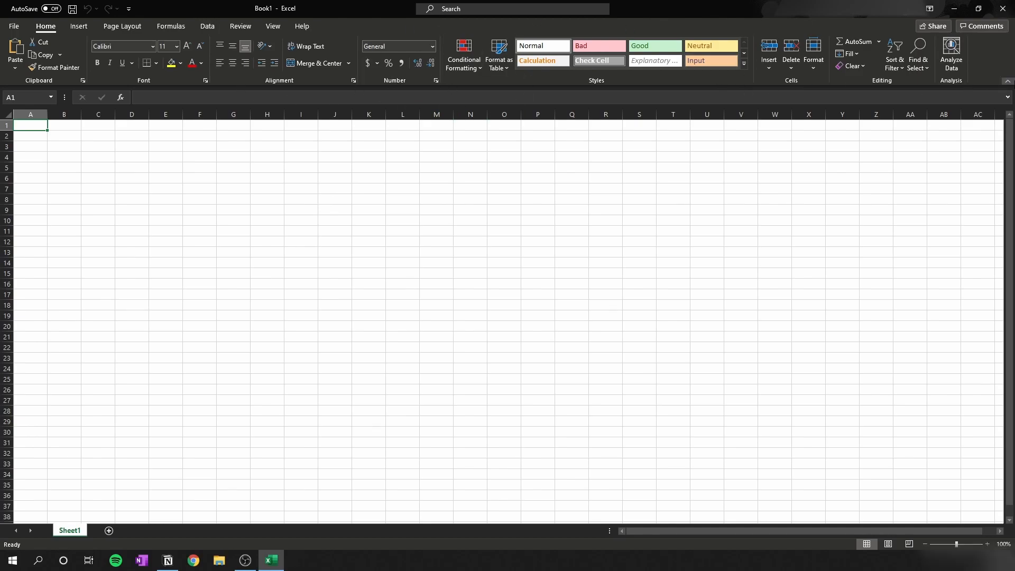
Collapse the ribbon, preview the Page Layout and Insert commands, and keep the ribbon permanently displayed again.
click(1008, 83)
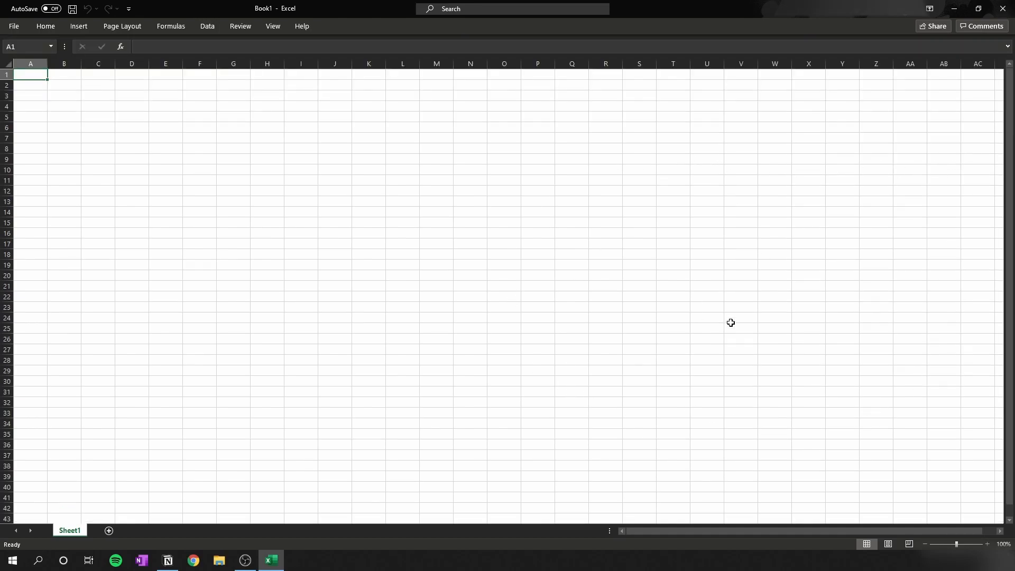
click(132, 29)
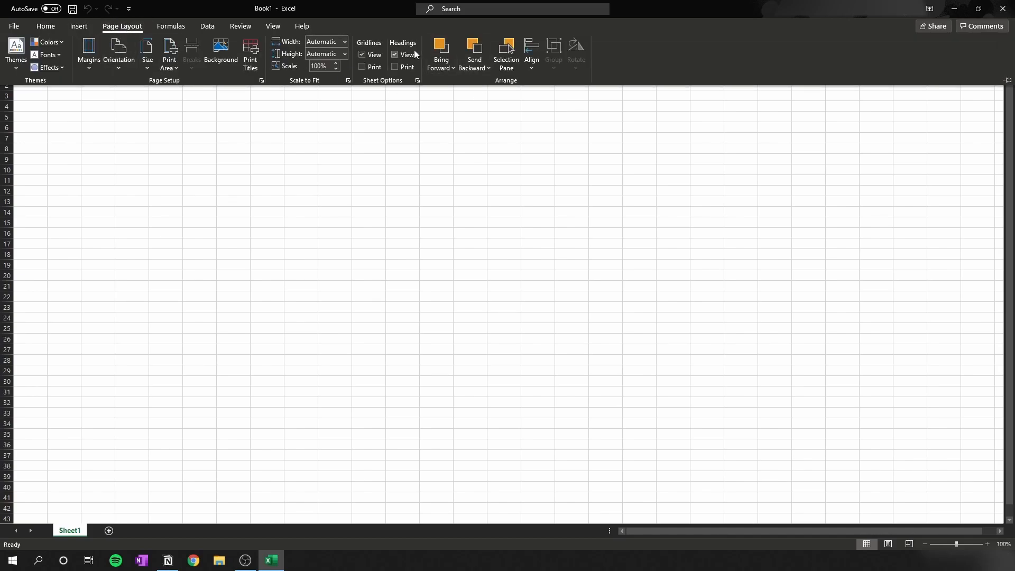
click(116, 313)
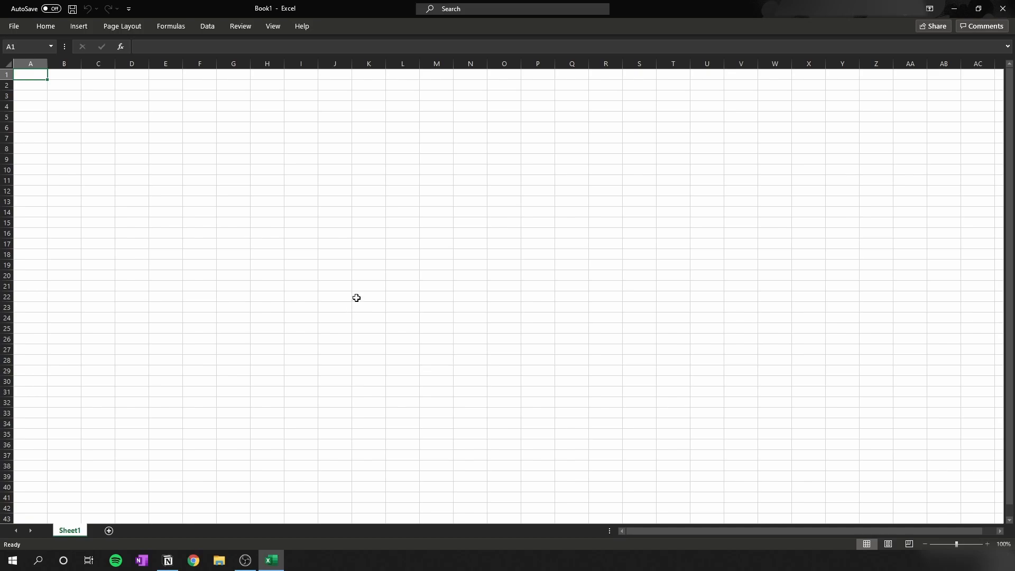
click(122, 26)
click(77, 26)
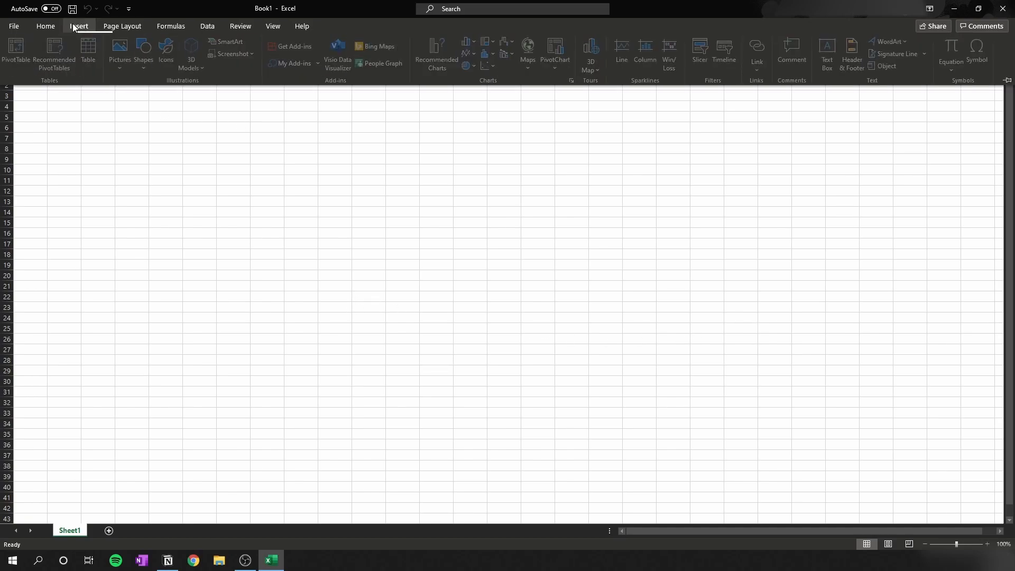
click(1007, 83)
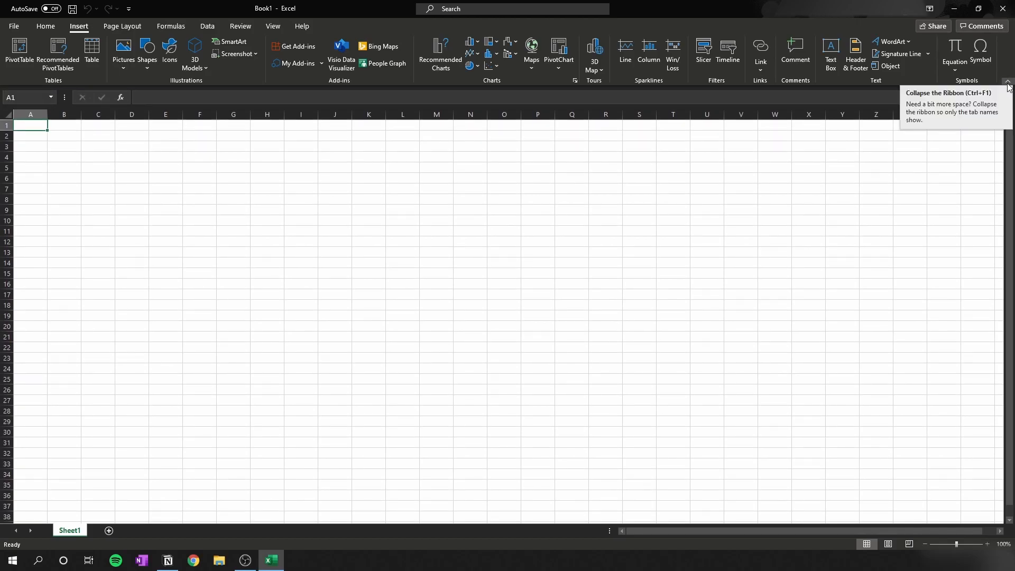
Select cell S14, and hide the ribbon and show it again.
click(648, 263)
key(ctrl+F1)
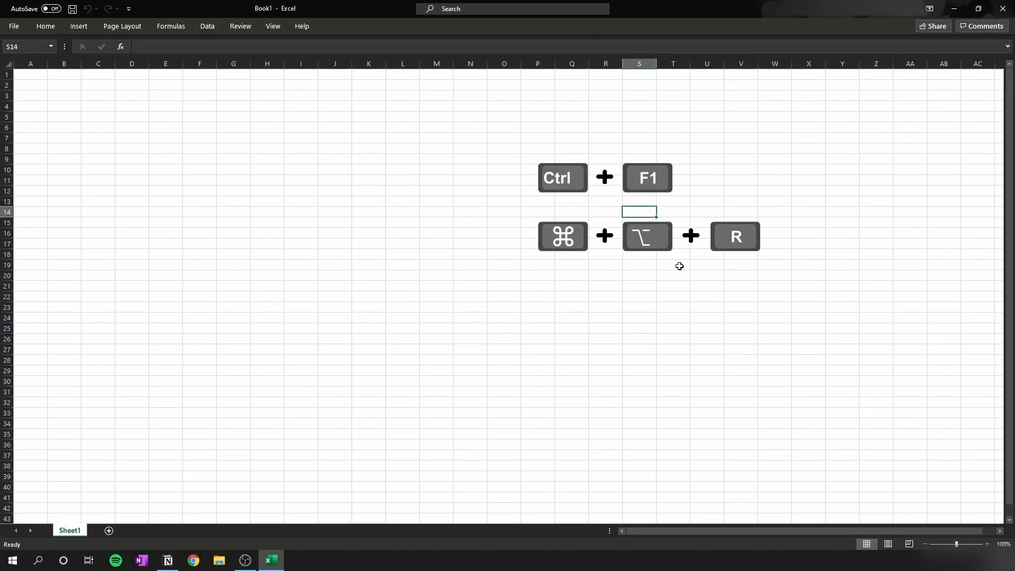
key(ctrl+F1)
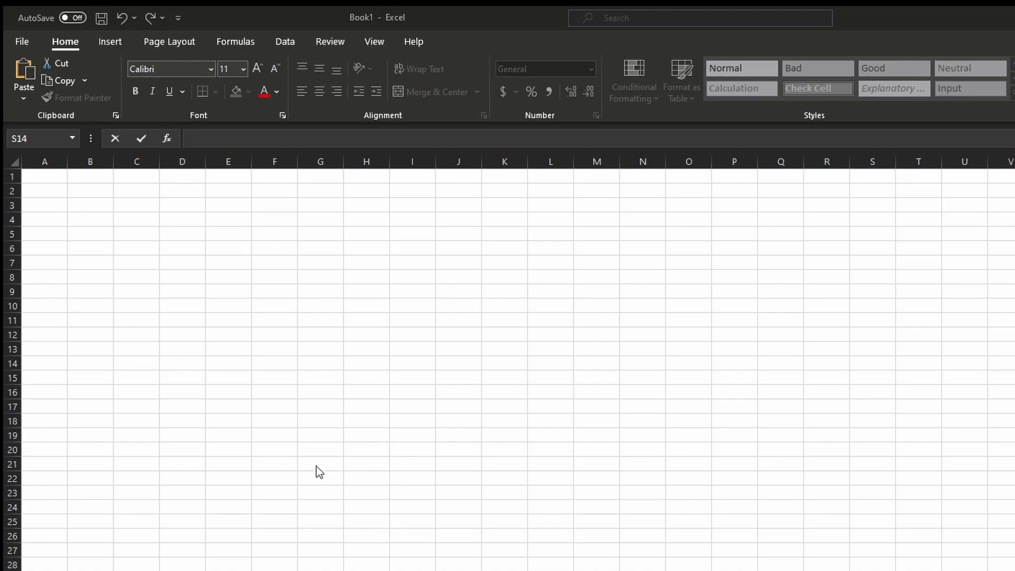
Select cells D11, F8 and A34 one after another.
click(171, 317)
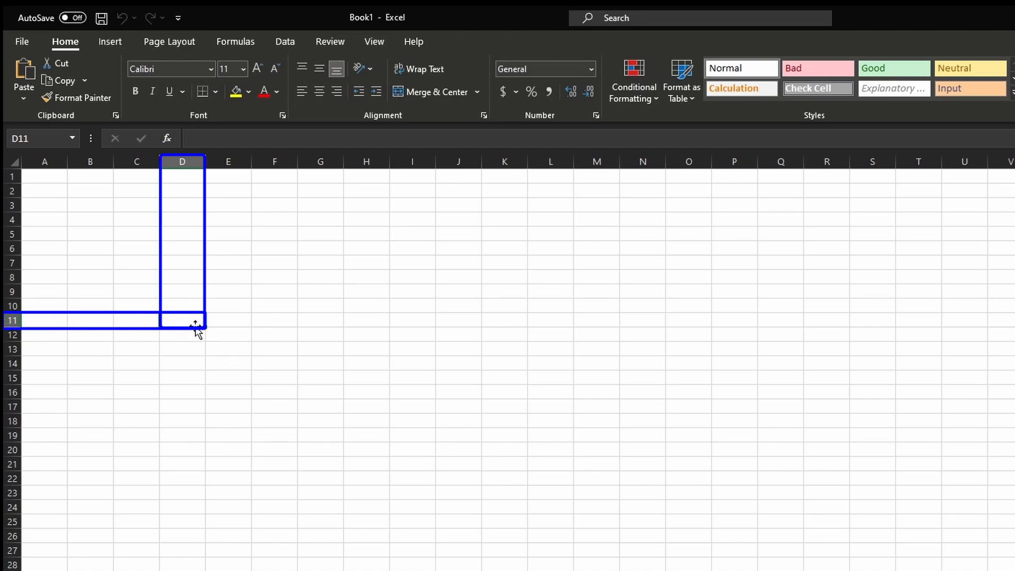
click(271, 280)
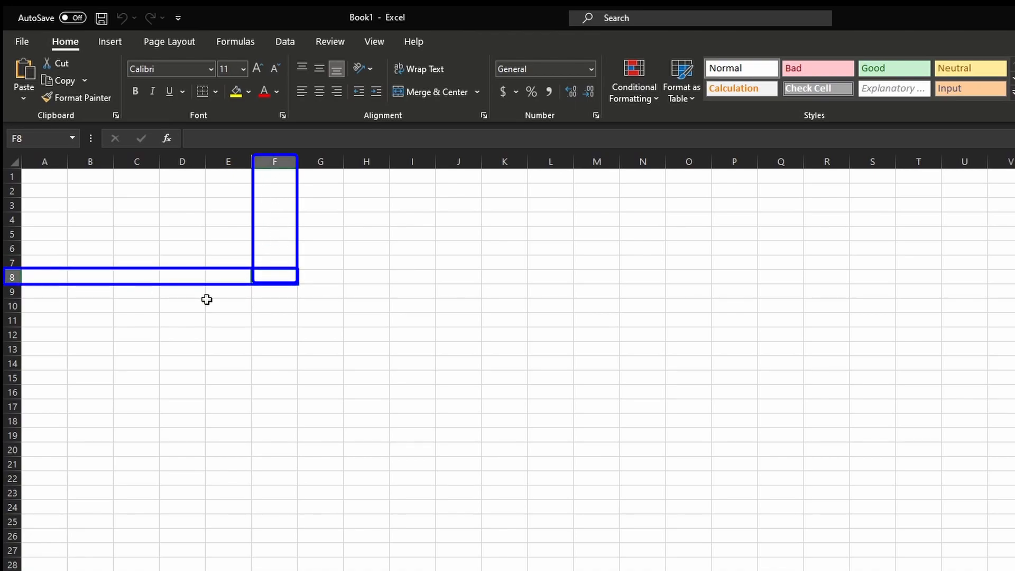
click(44, 570)
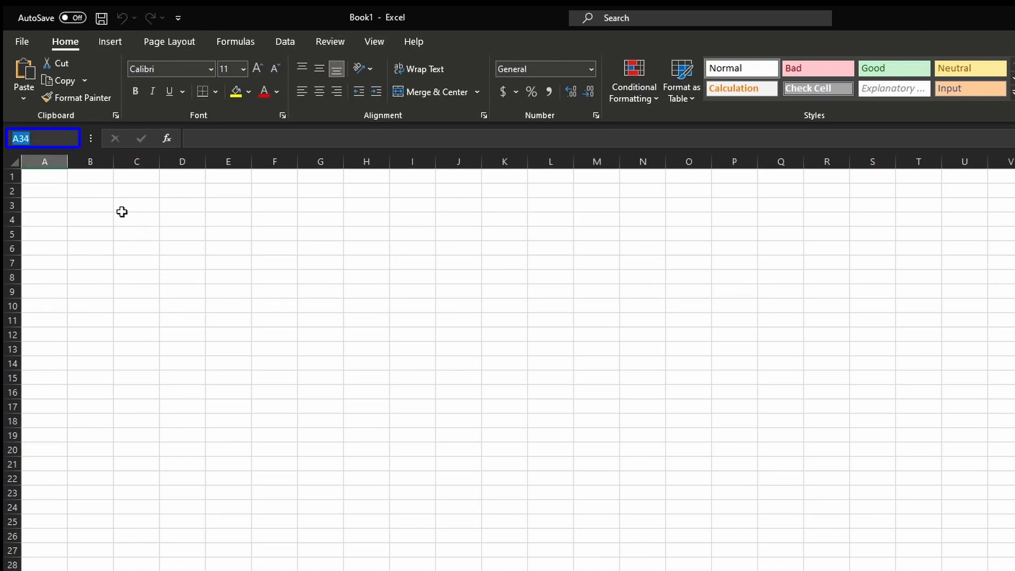
Go directly to cell B19 by entering its reference, and select cell B15 in the grid.
text(B19)
key(Return)
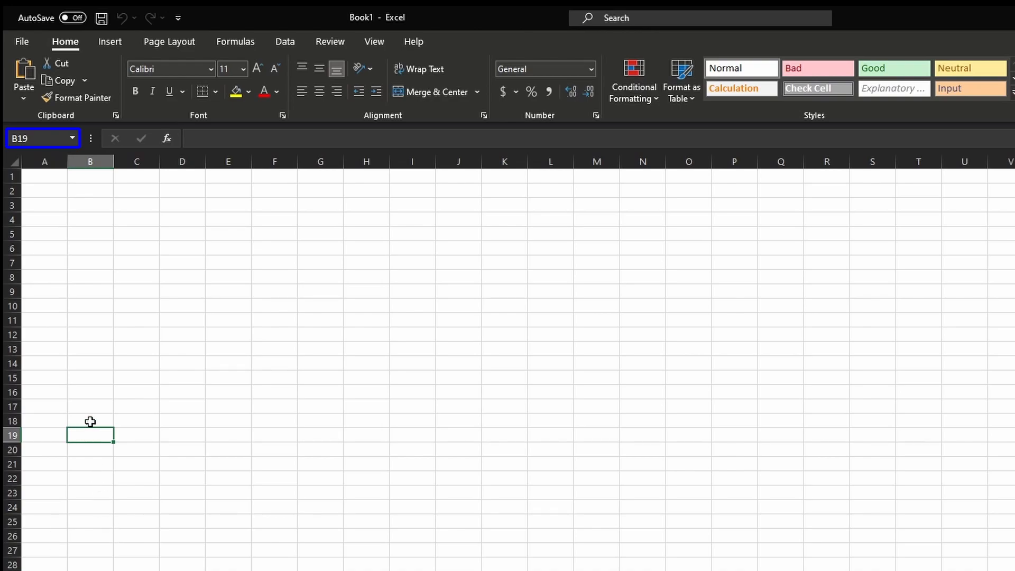
click(151, 363)
click(91, 377)
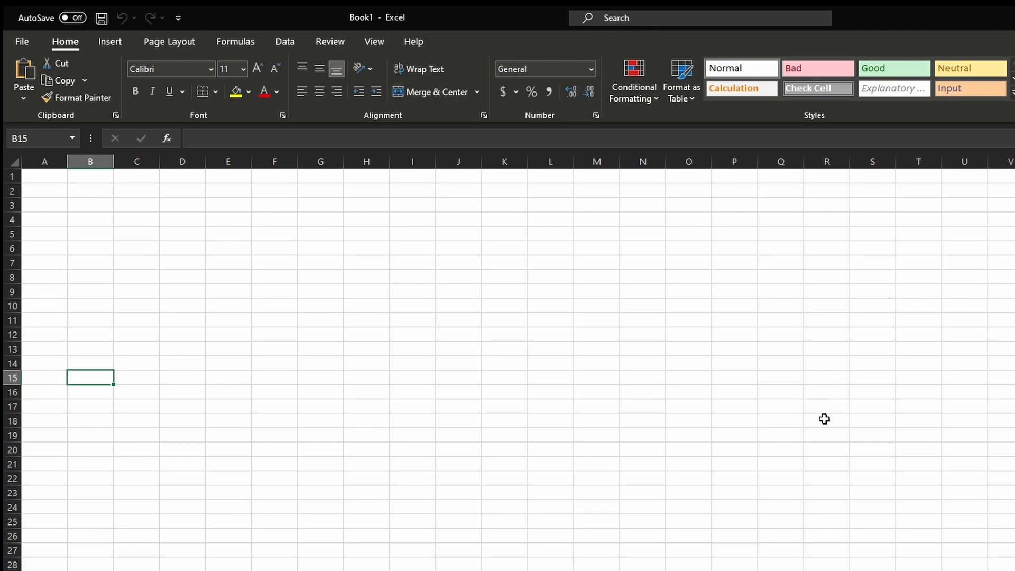
Go directly to the distant cell AZ2 by entering its reference.
scroll(809, 421, down, 6)
scroll(806, 429, up, 6)
click(42, 139)
text(AZ)
key(Return)
text(2)
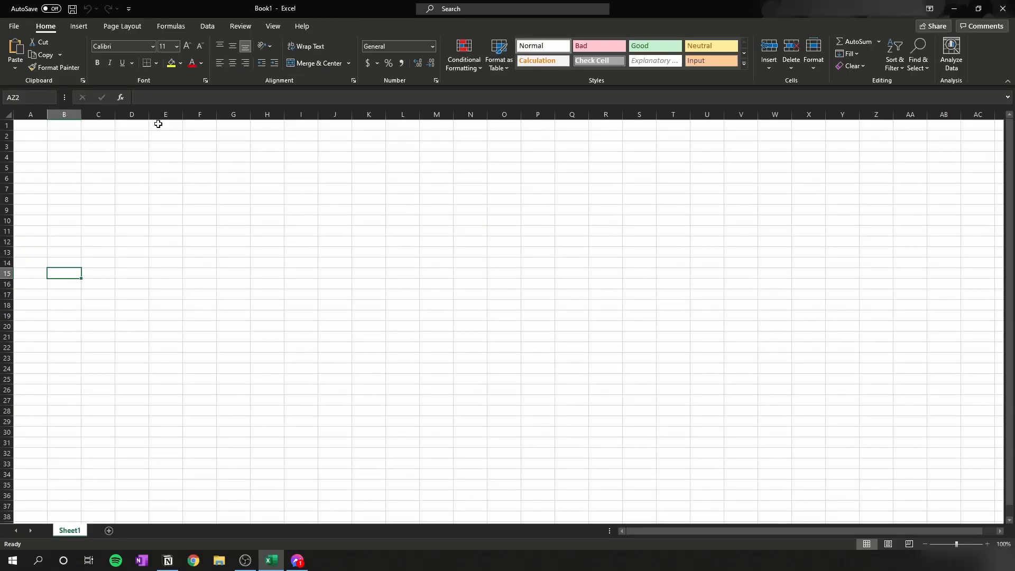
key(Return)
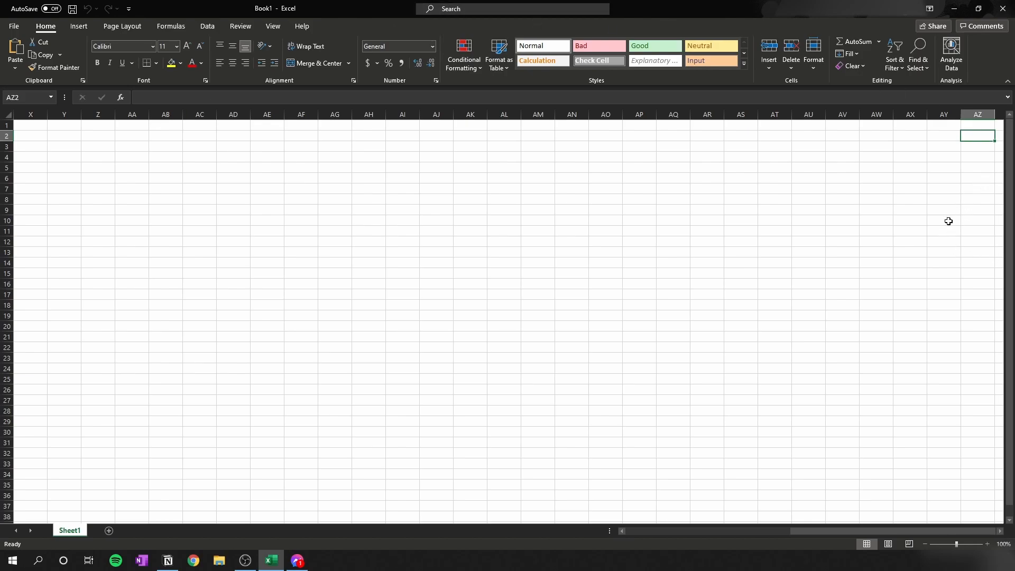
drag(824, 533, 564, 513)
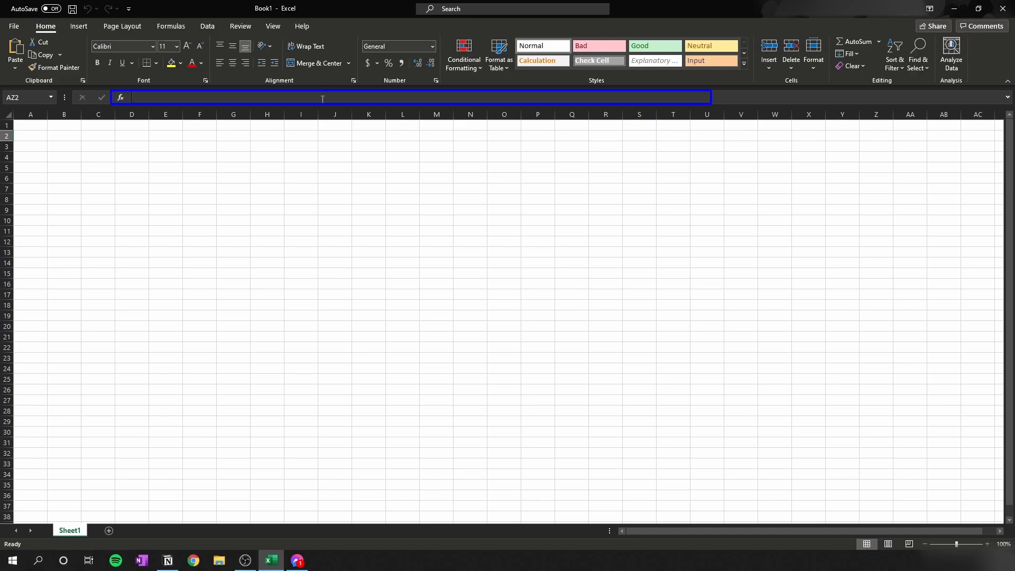
click(171, 114)
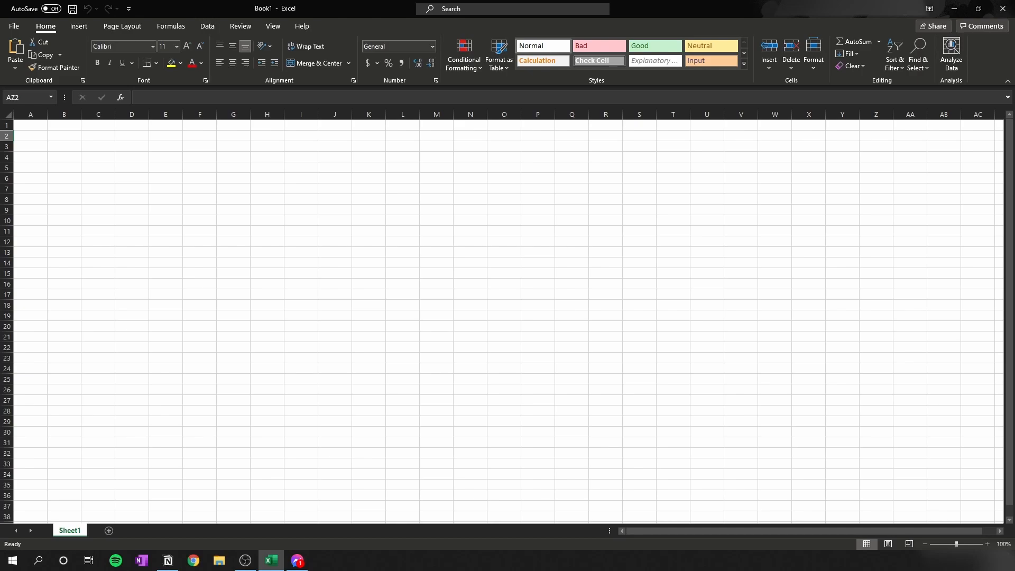
key(Return)
key(F1)
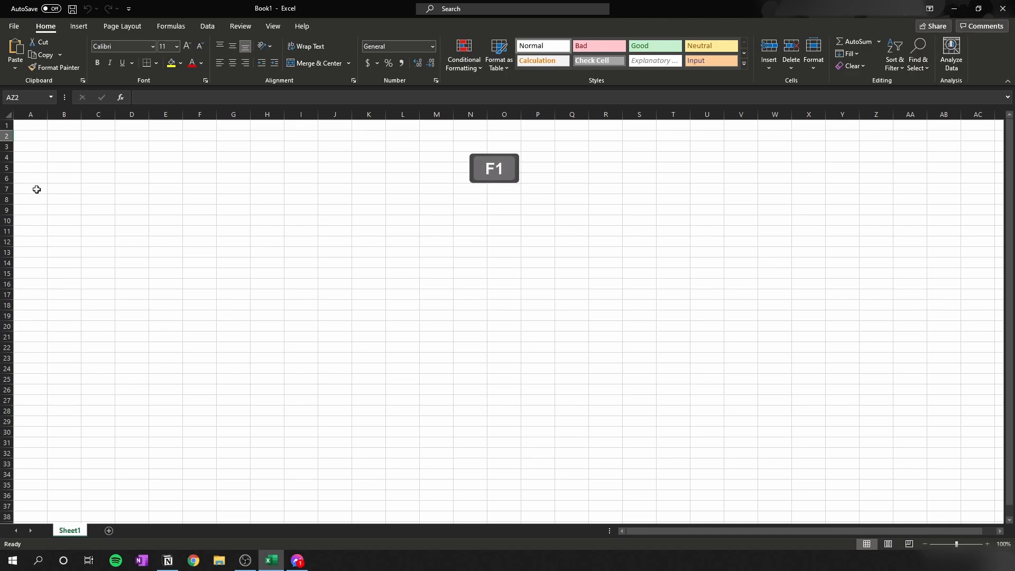
key(F2)
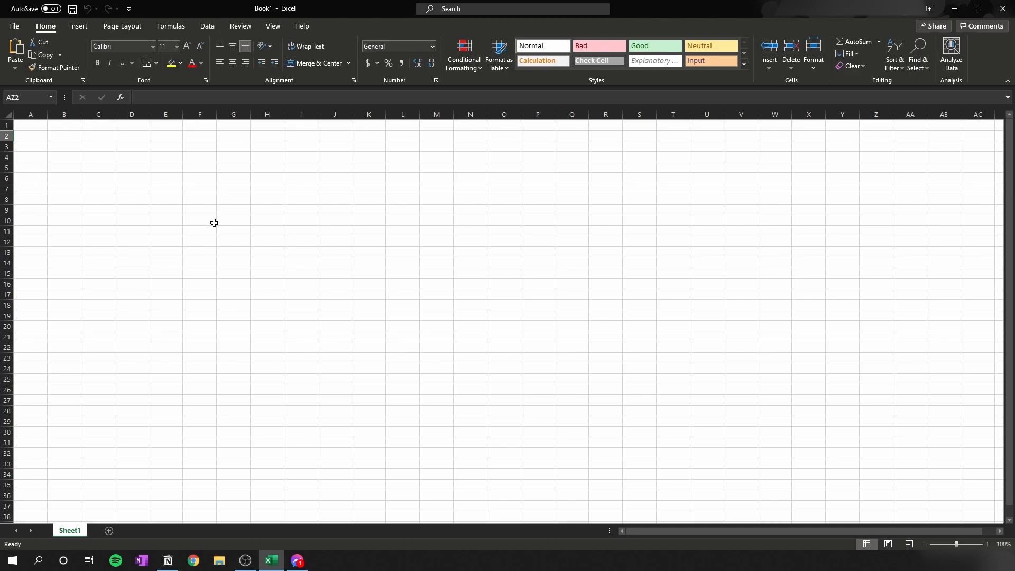
key(fn)
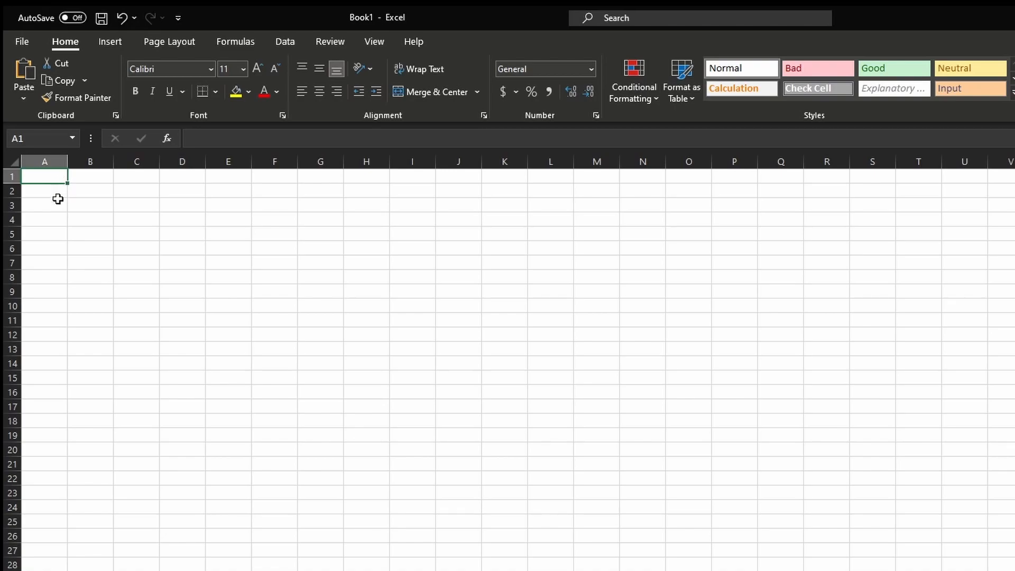
key(alt+F11)
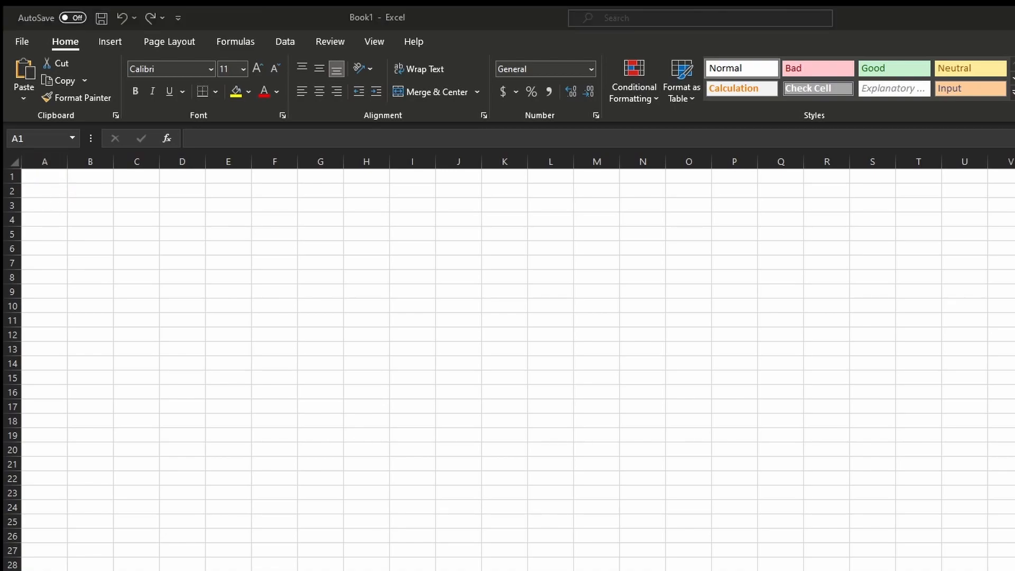
Enter the header Date in cell A1, and move to the neighbouring cells B1 and A2, returning to A1 each time.
click(60, 178)
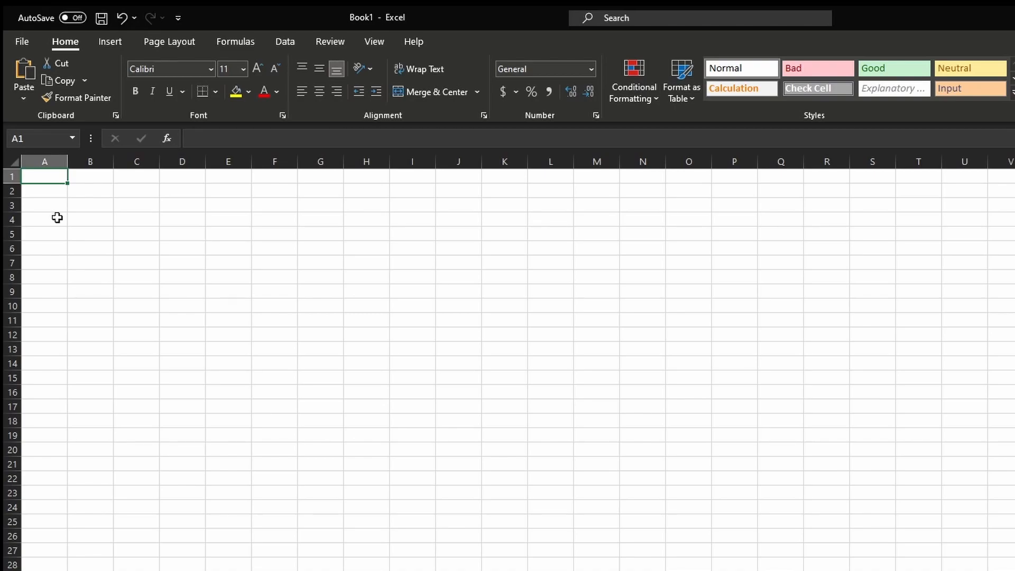
text(Date)
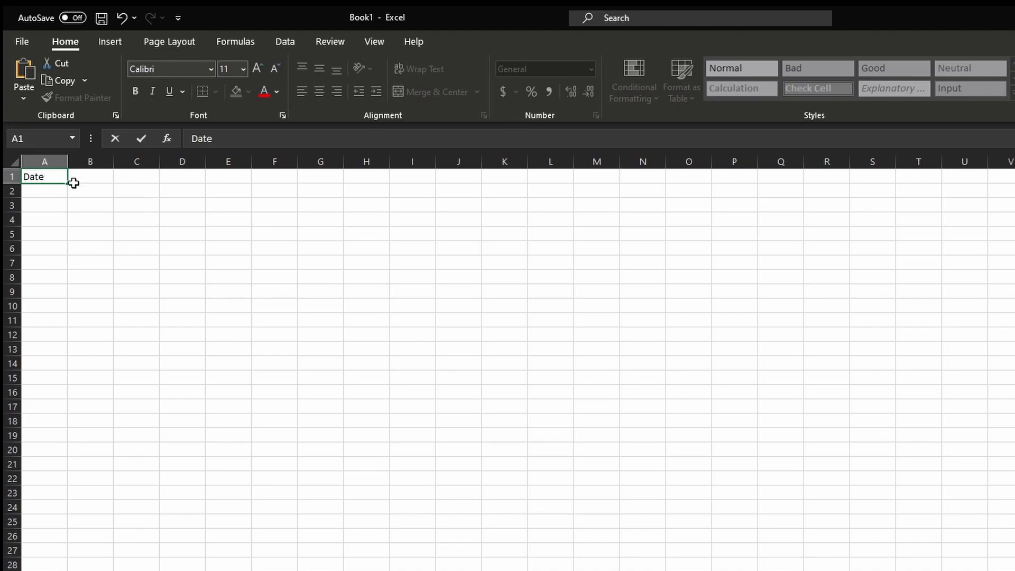
key(Tab)
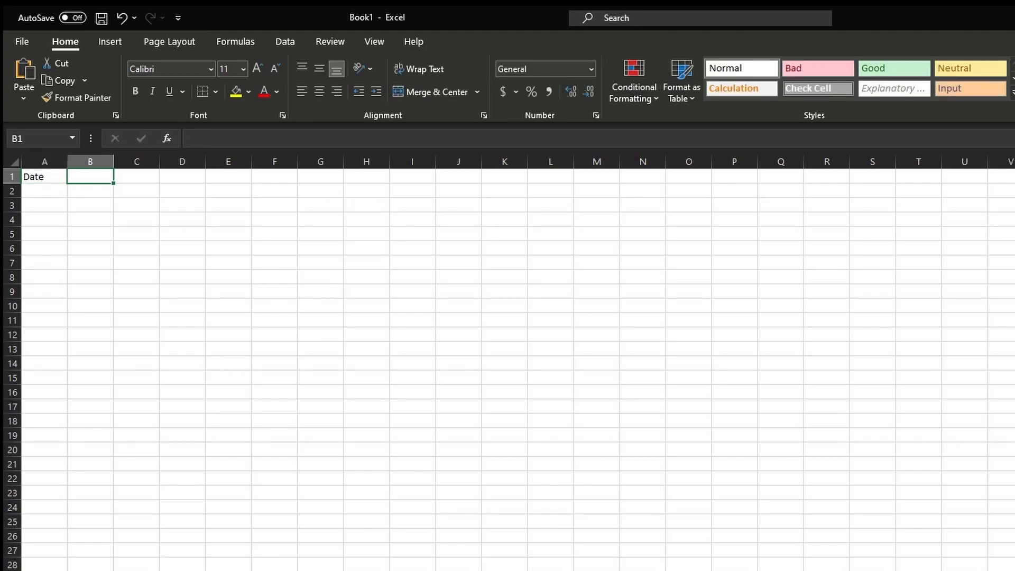
key(shift+Tab)
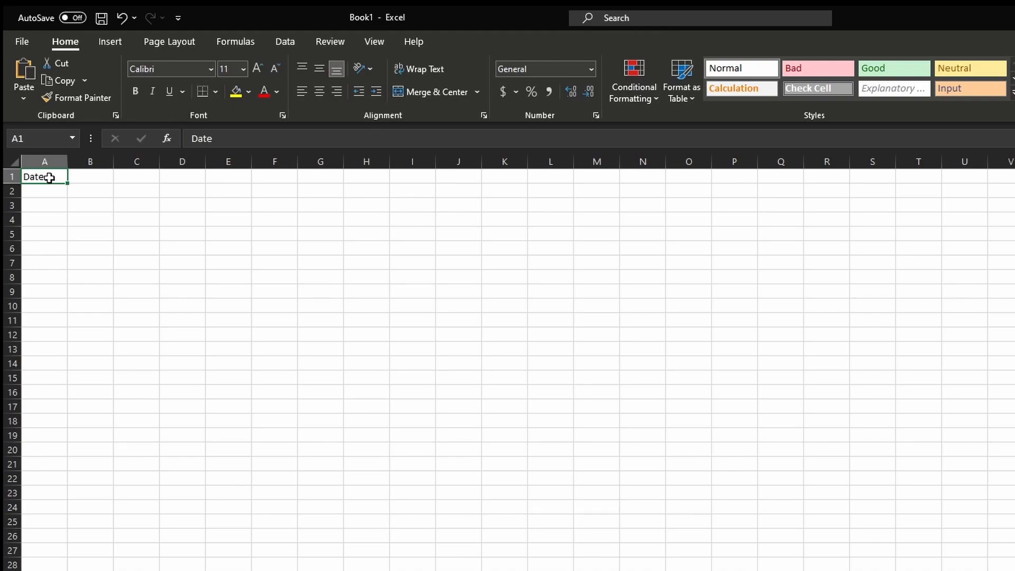
key(Return)
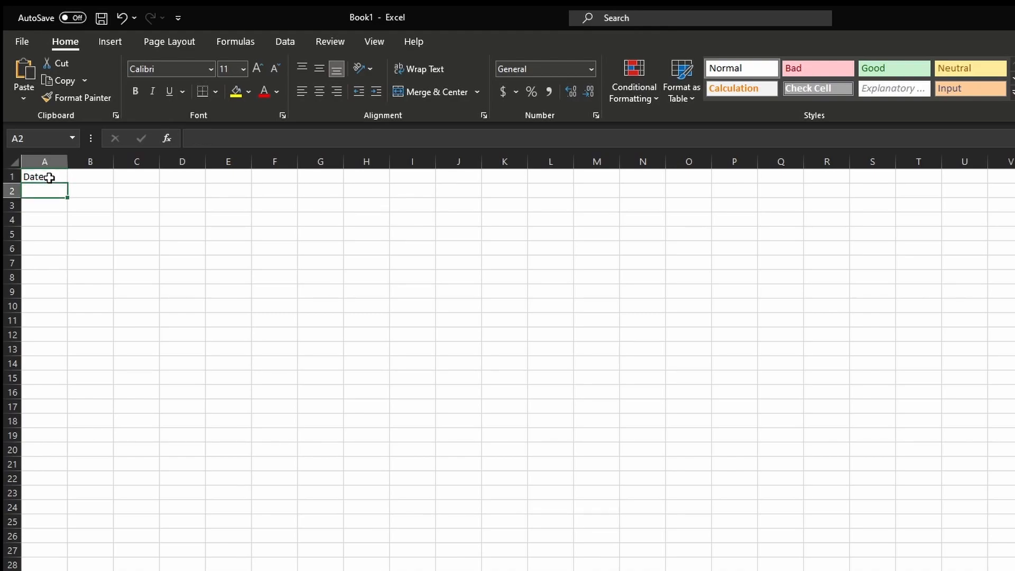
key(shift+Return)
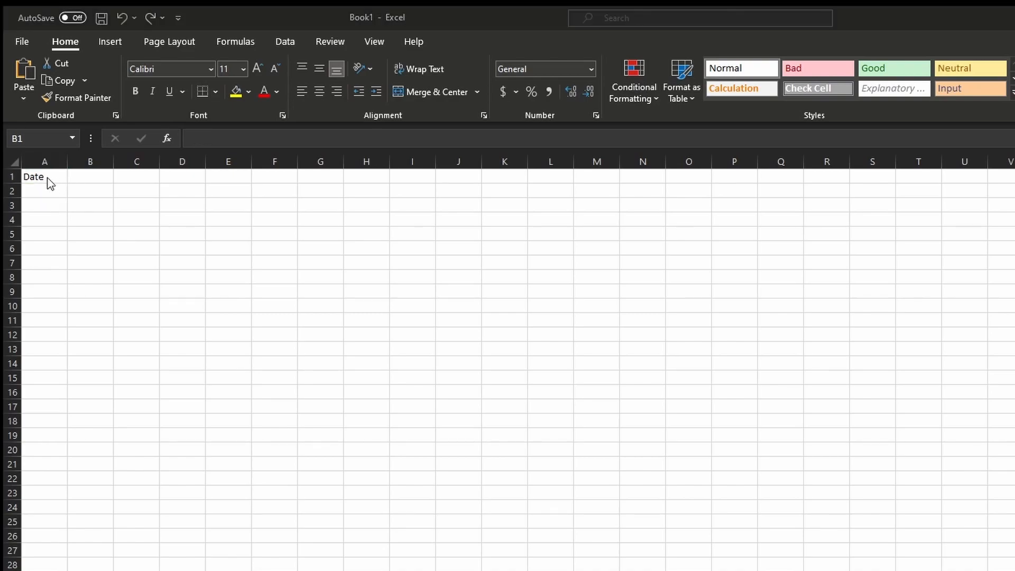
Enter the headers Category, Descriprion and Amount in cells B1 to D1.
click(108, 175)
text(Category)
key(Tab)
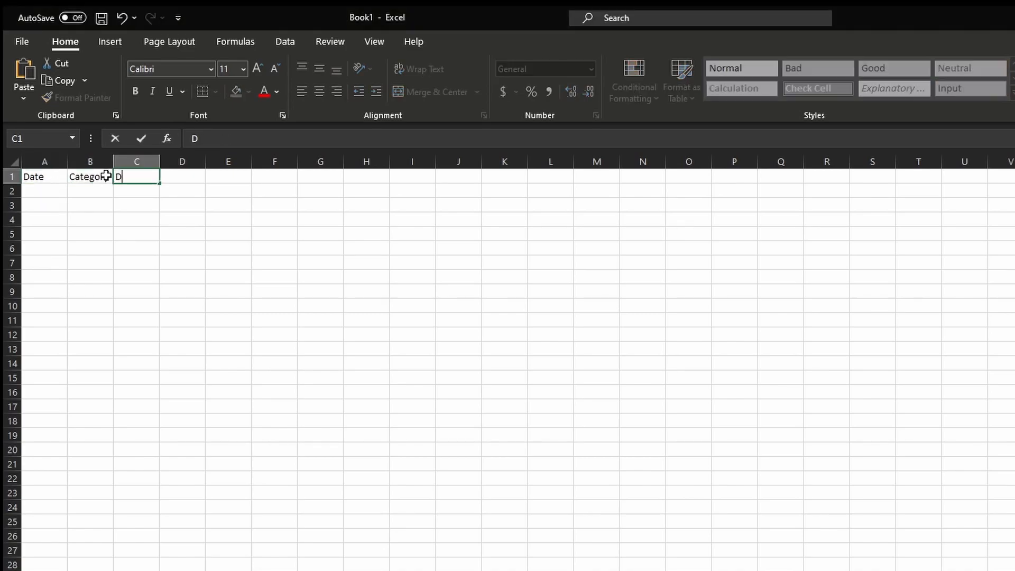
text(Descriprion)
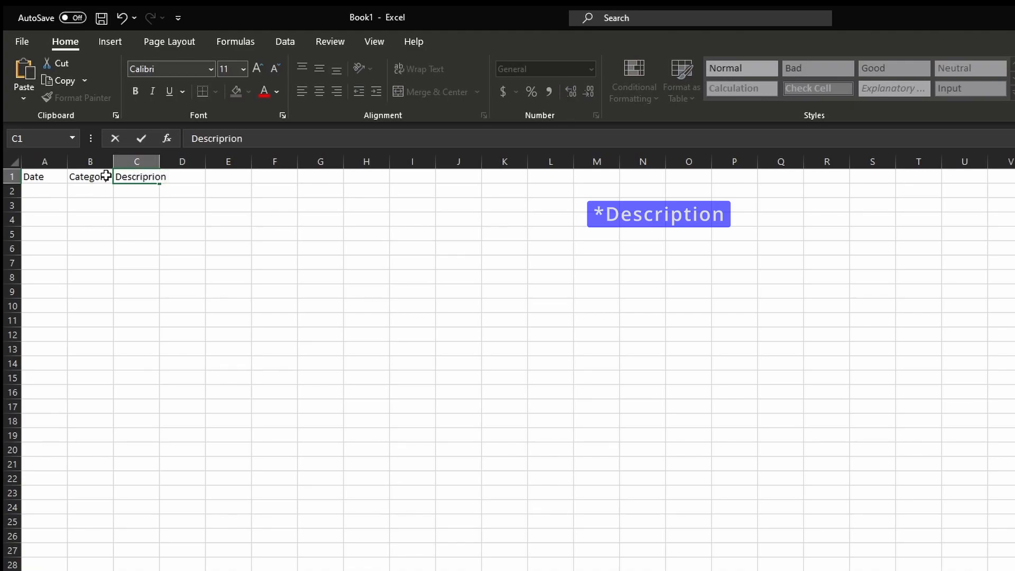
key(Tab)
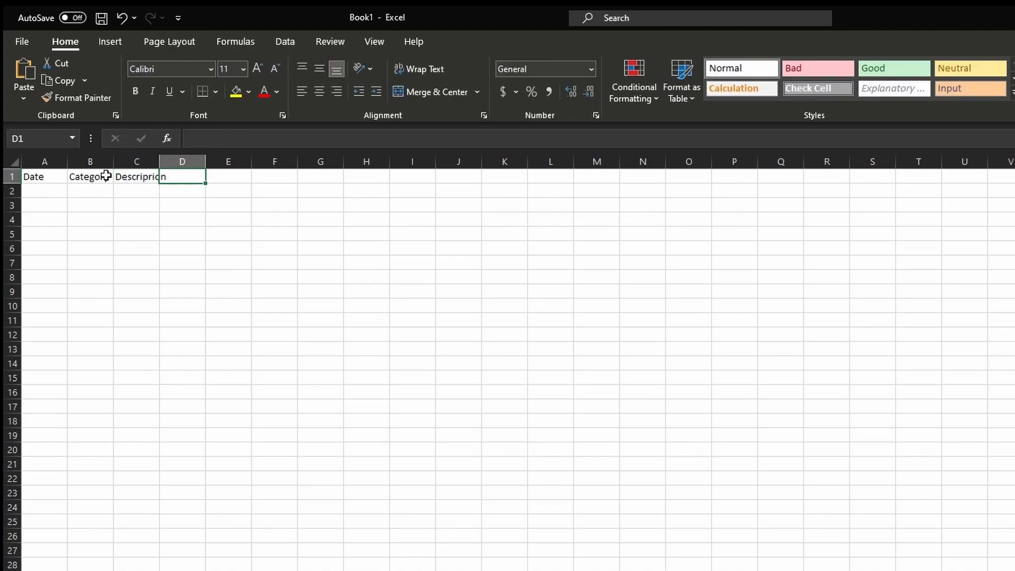
text(Amount)
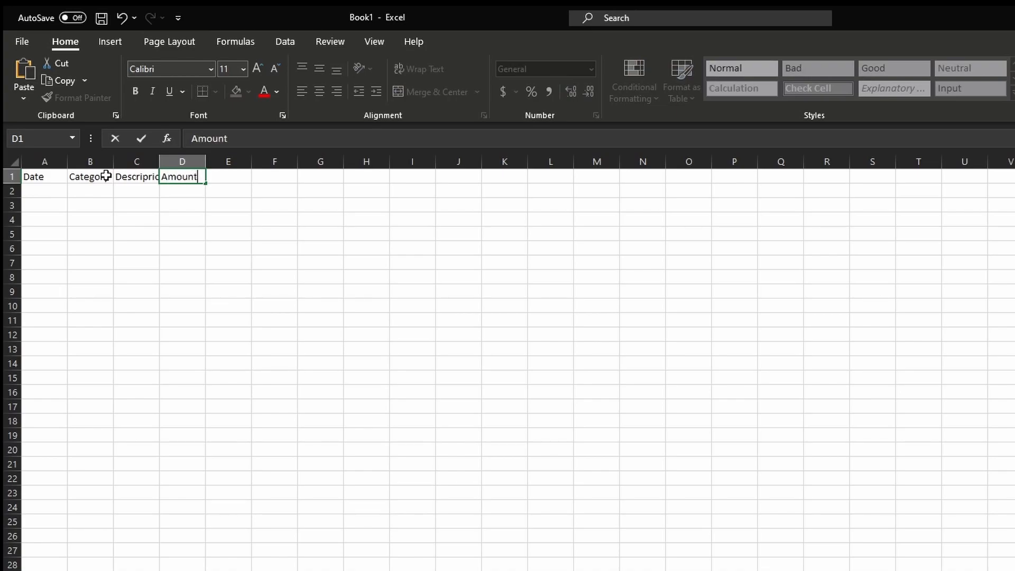
key(Return)
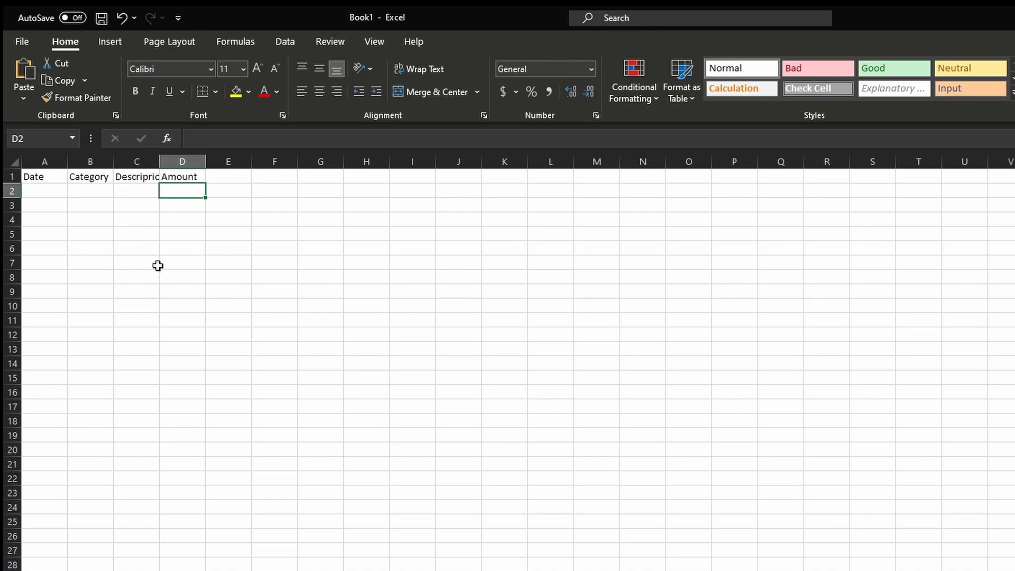
Narrow columns A and C, widen column B and make row 1 taller.
mouse_move(159, 161)
mouse_down()
mouse_move(243, 161)
mouse_move(121, 161)
mouse_move(140, 161)
mouse_up()
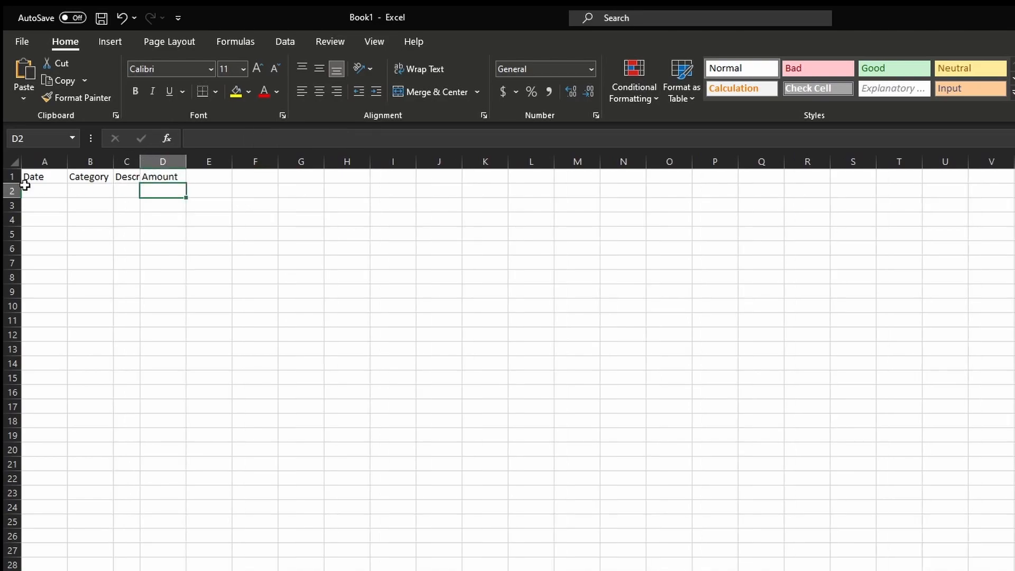
mouse_move(13, 183)
mouse_down()
mouse_move(26, 248)
mouse_move(9, 193)
mouse_up()
drag(65, 161, 136, 161)
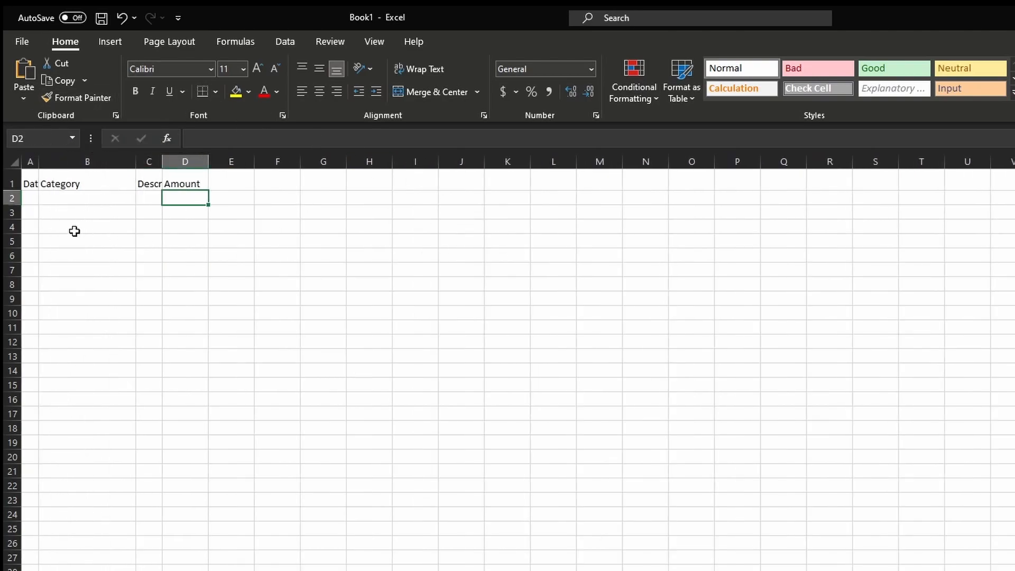
click(30, 162)
click(105, 254)
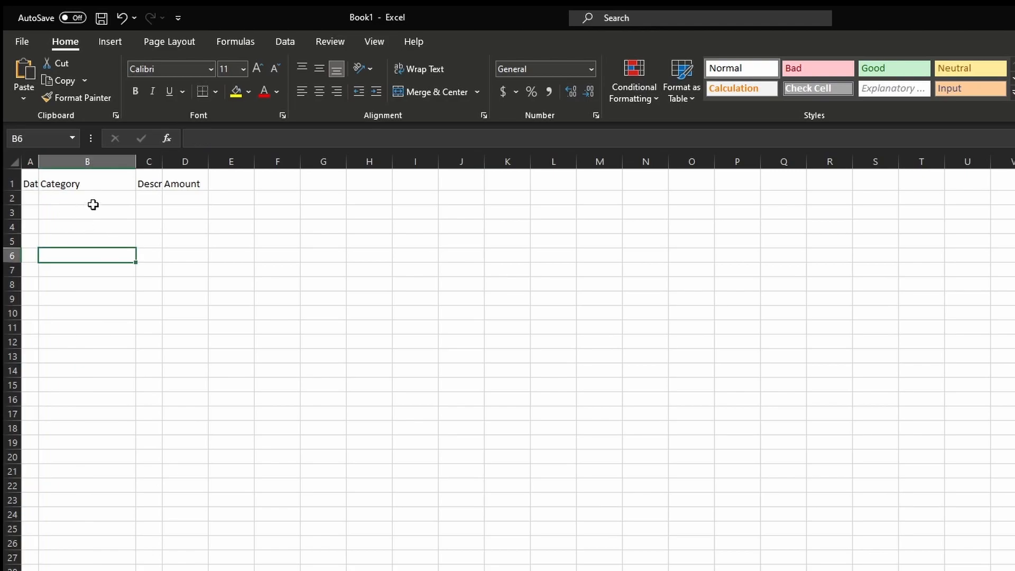
Auto-fit the width of column B, and of columns A to D together.
double_click(135, 167)
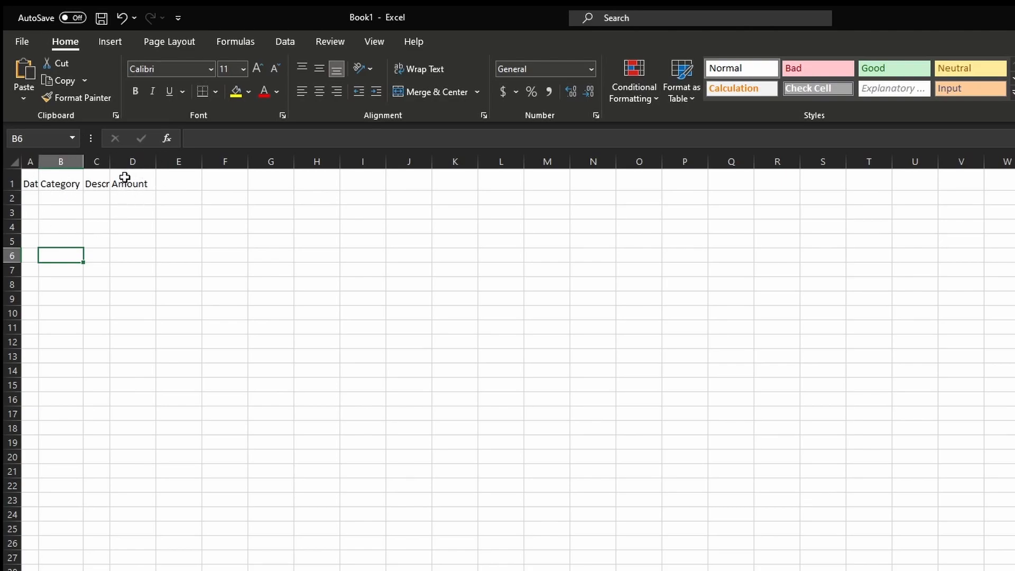
drag(29, 159, 157, 164)
double_click(157, 163)
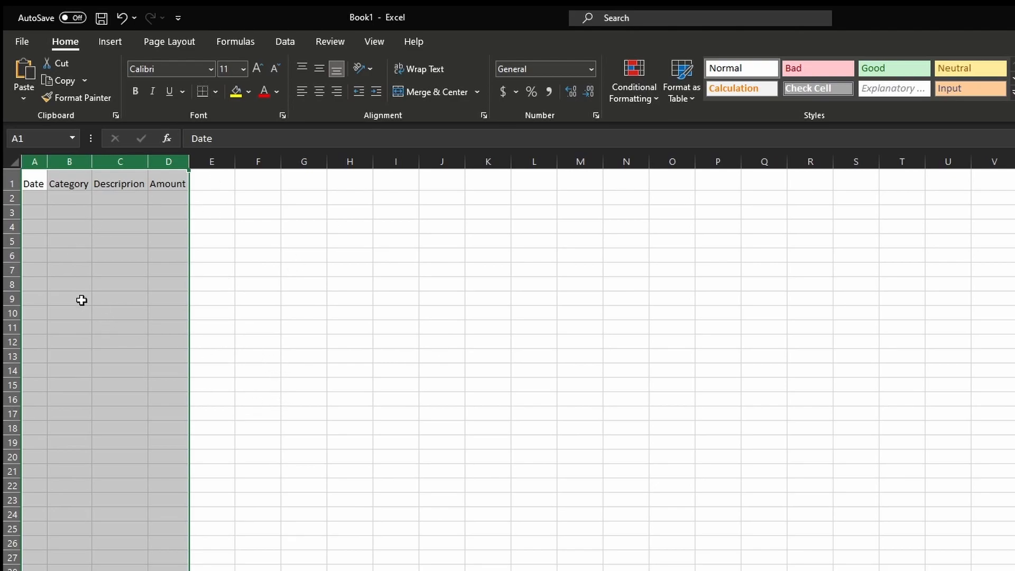
click(113, 284)
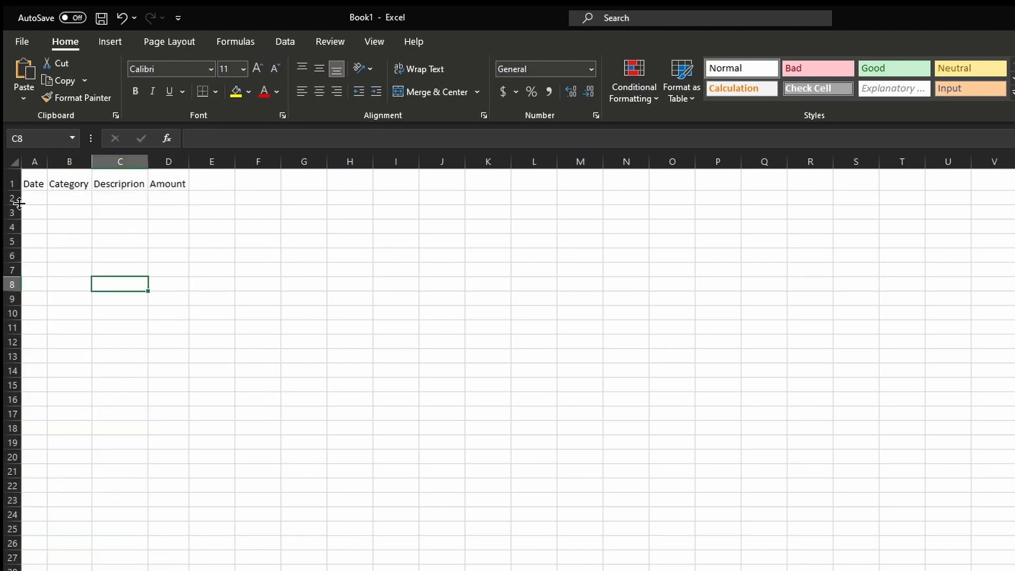
Make the Date header in cell A1 bold and underlined.
click(37, 182)
drag(36, 182, 164, 180)
click(35, 182)
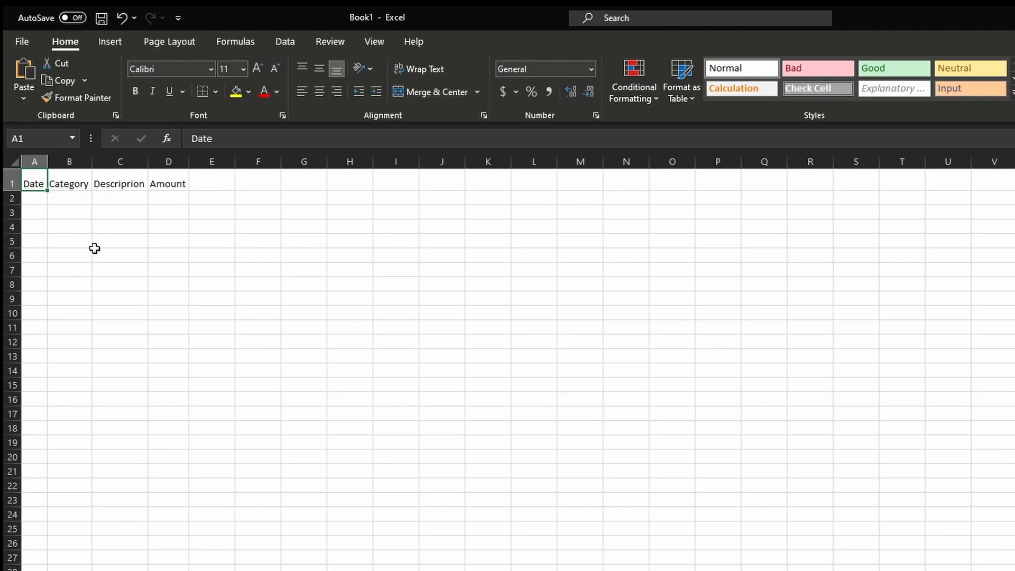
click(136, 94)
click(170, 92)
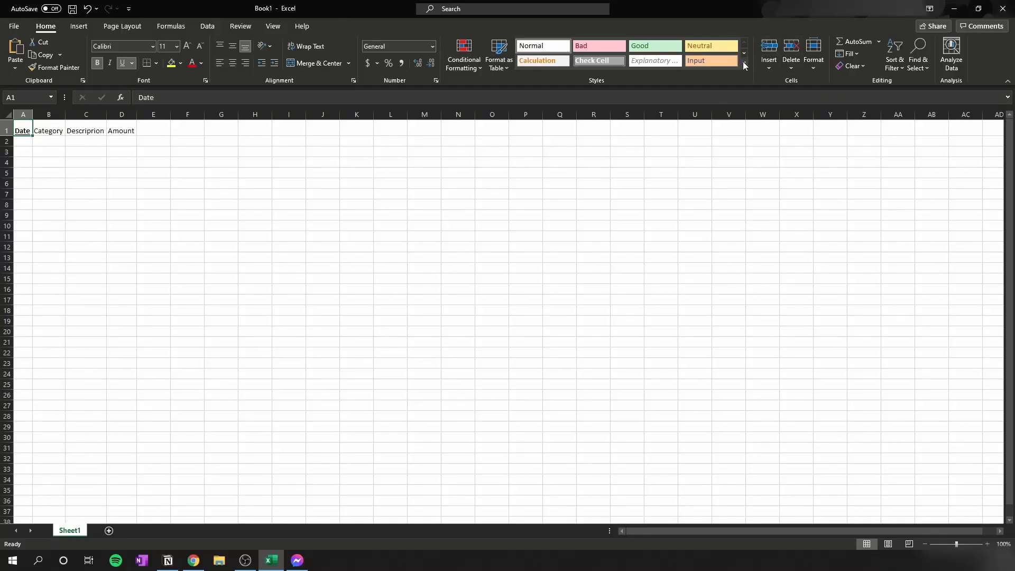
Apply the 40% - Accent1 cell style to the Date header in A1, and make it bold and underlined.
click(744, 65)
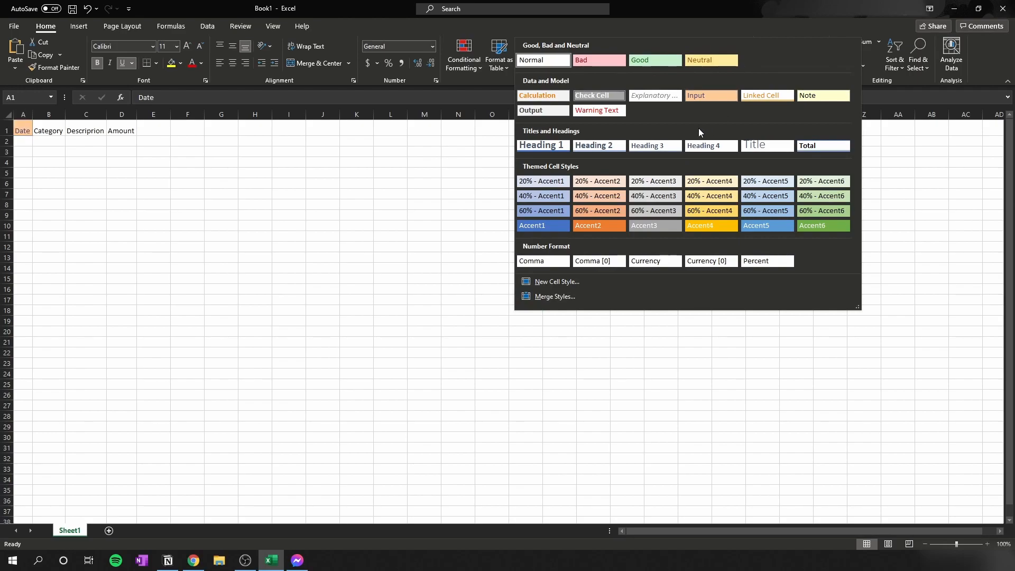
click(543, 198)
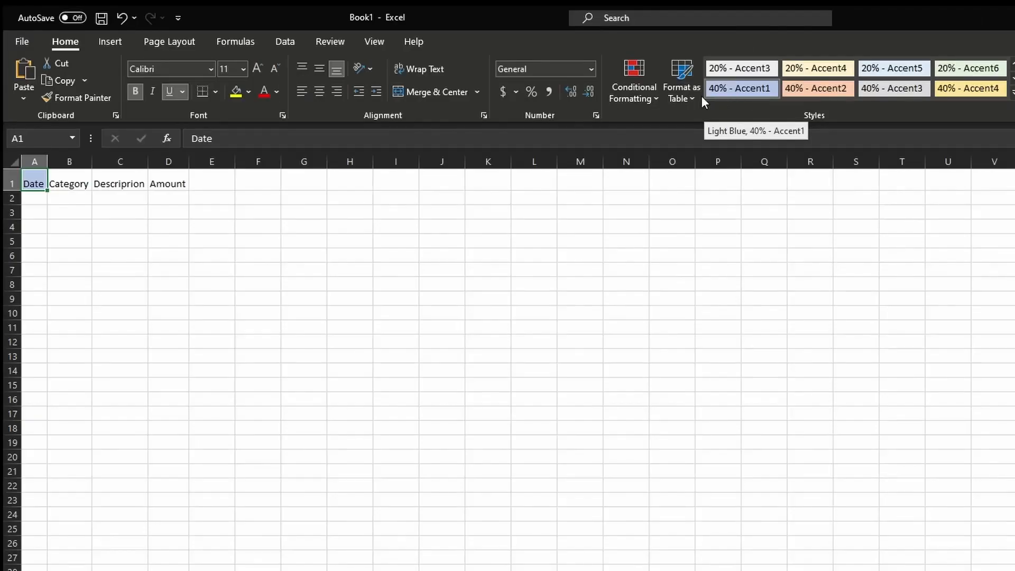
click(137, 94)
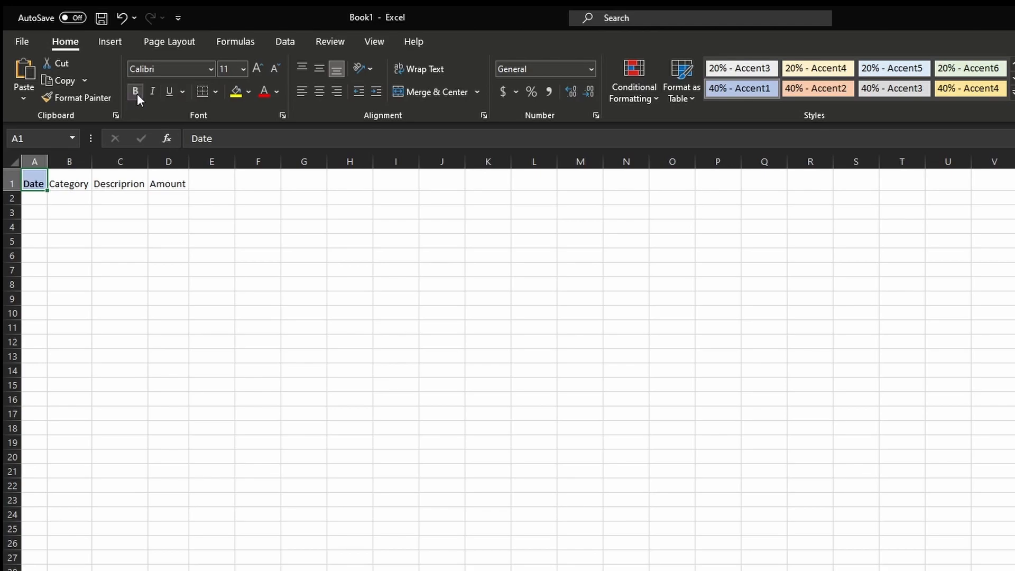
click(168, 90)
click(120, 256)
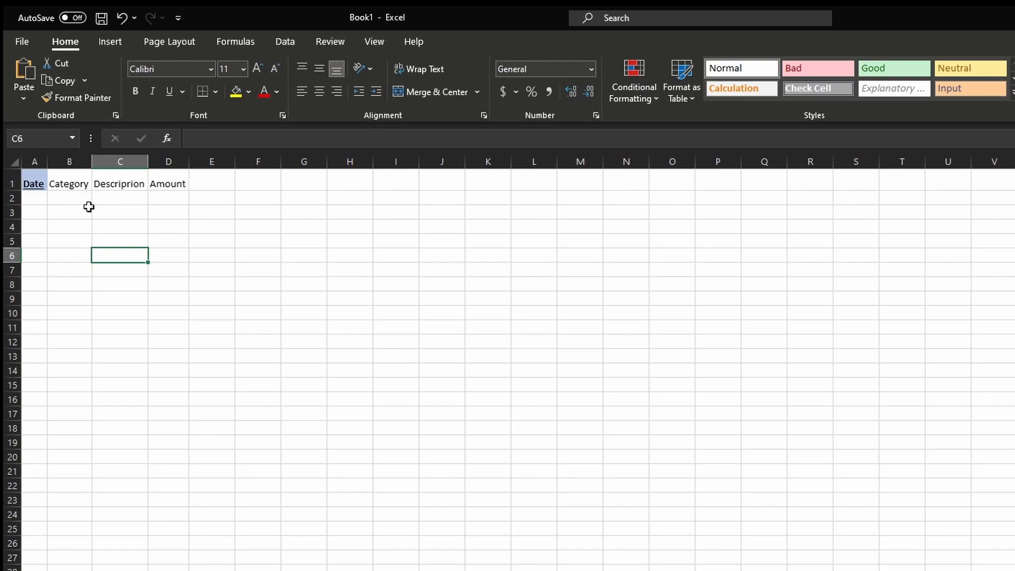
Make the header cells A1 to D1 bold all together.
drag(32, 183, 158, 184)
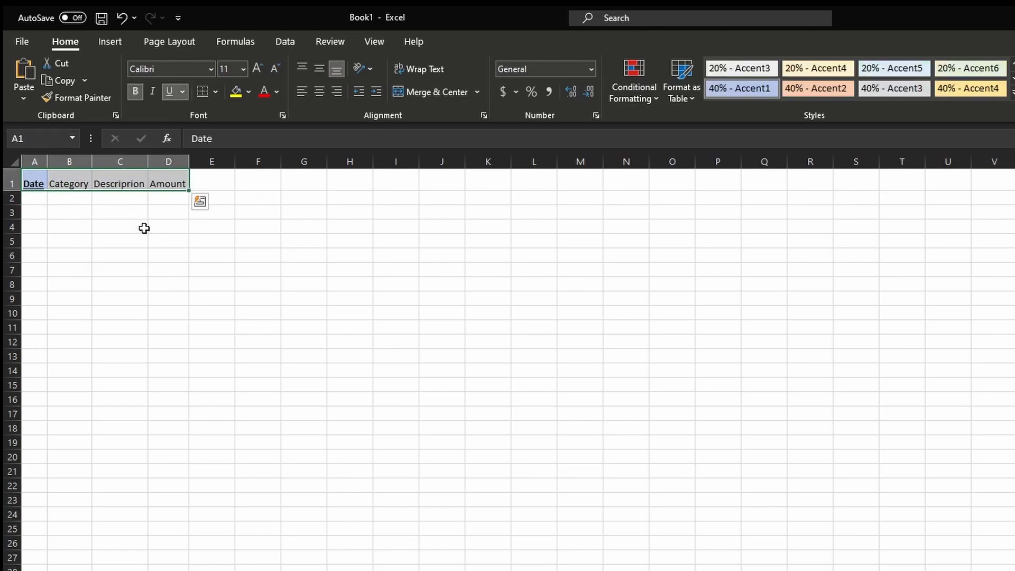
click(136, 90)
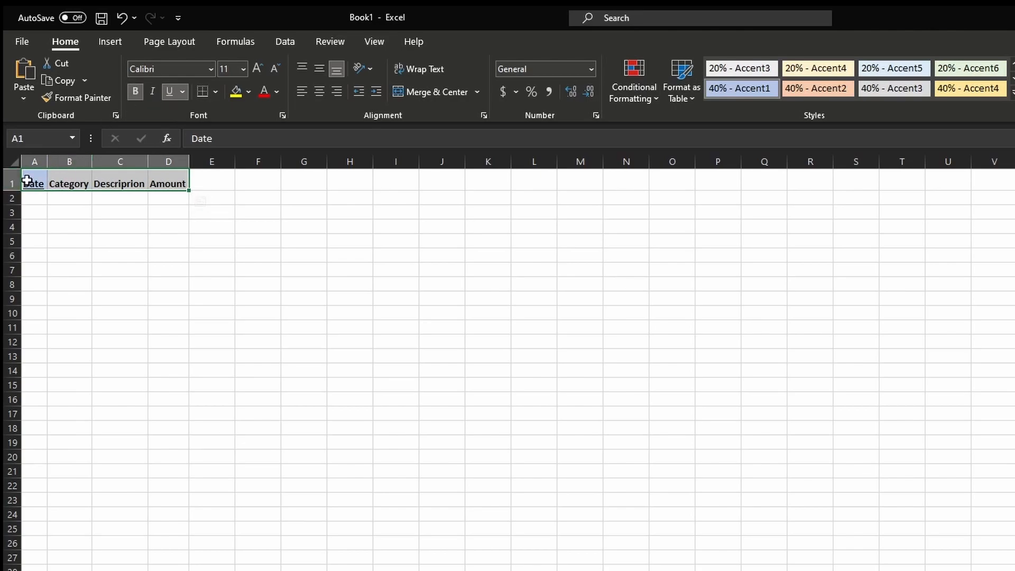
click(168, 267)
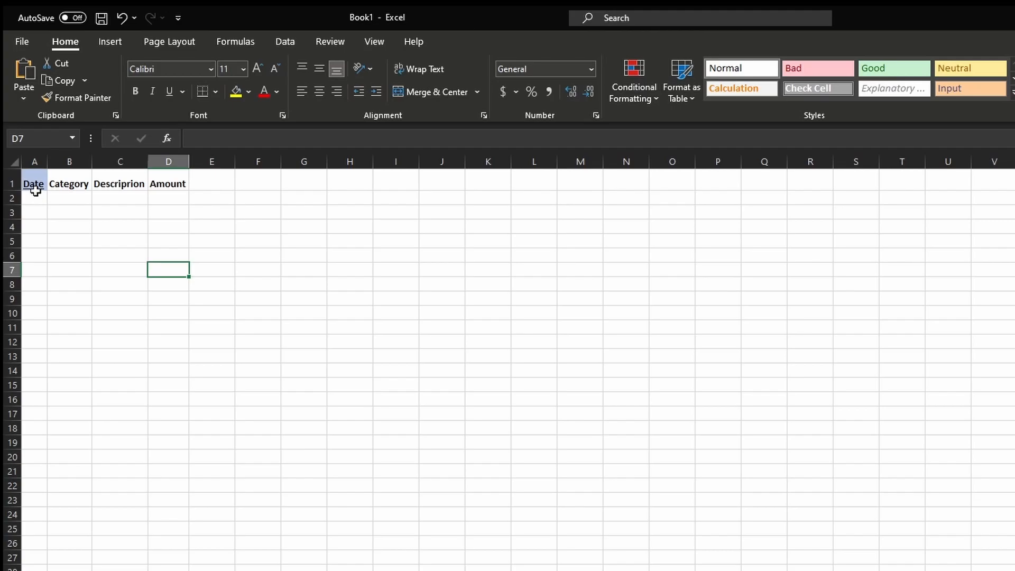
Copy the Date header's formatting onto the Category header with Format Painter, and undo it.
click(34, 186)
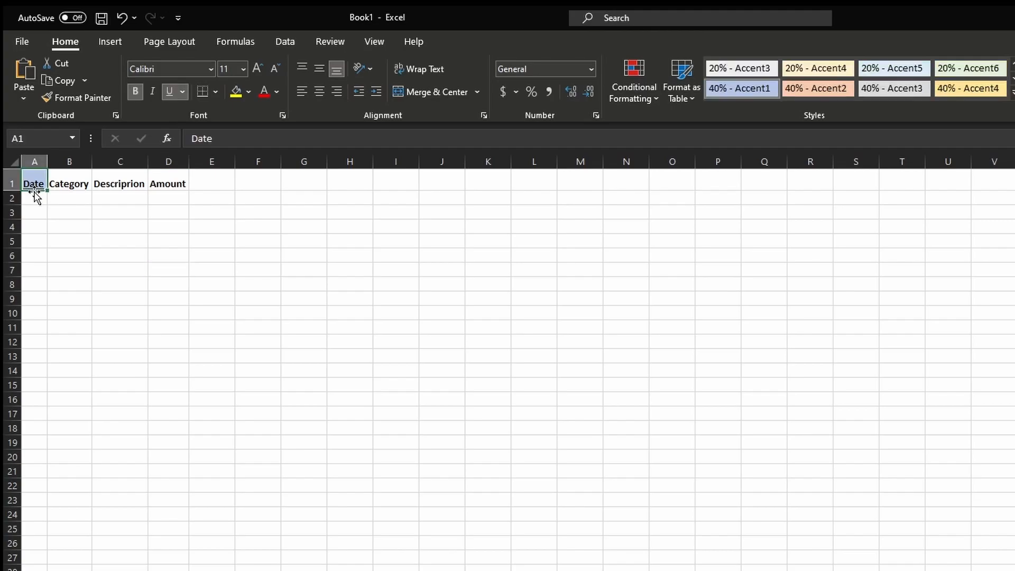
click(73, 98)
click(70, 183)
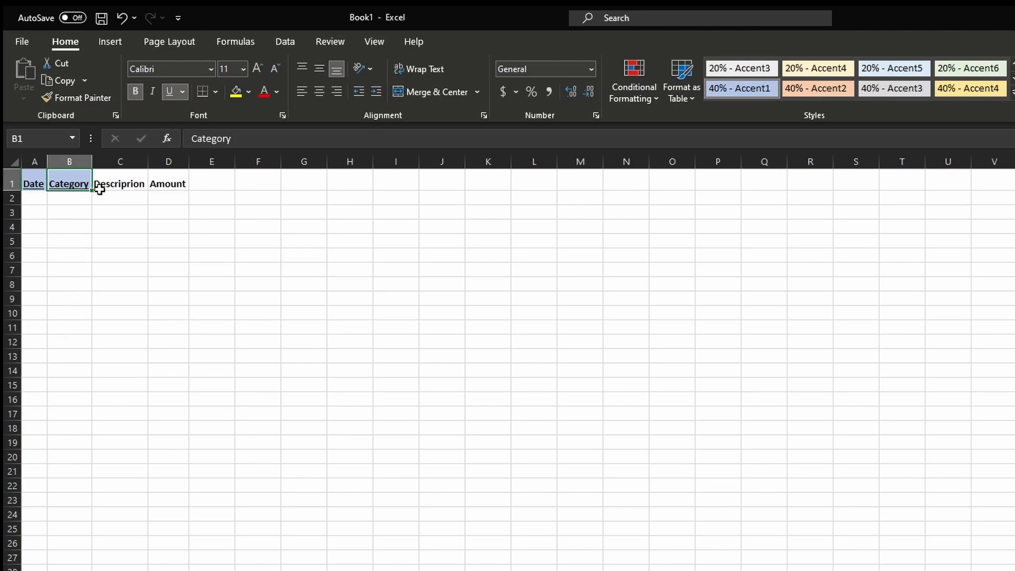
key(ctrl+z)
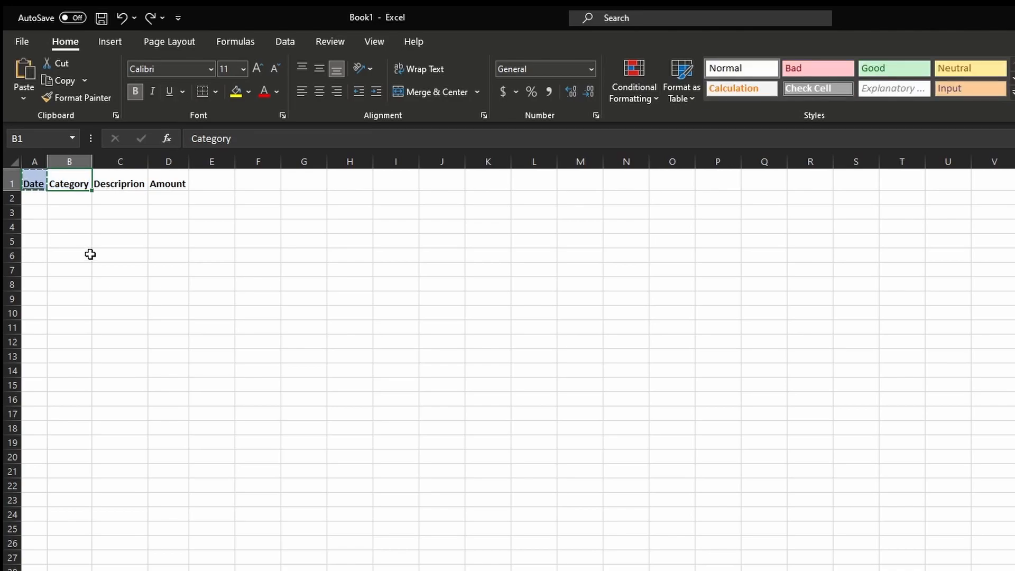
Copy the Date header's formatting onto cells B1 to D1 at once with Format Painter, and undo it.
click(42, 177)
click(76, 97)
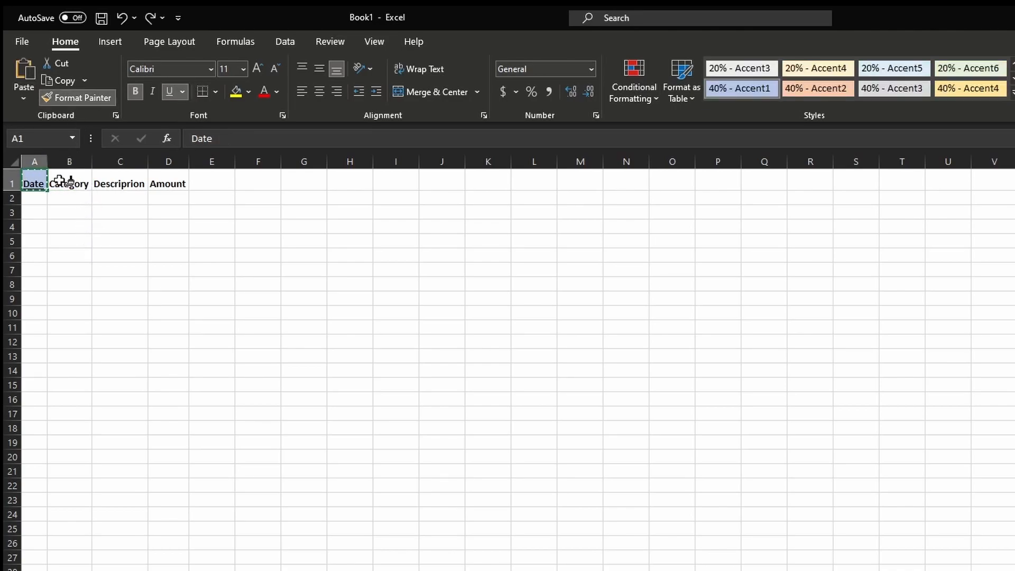
drag(59, 182, 171, 184)
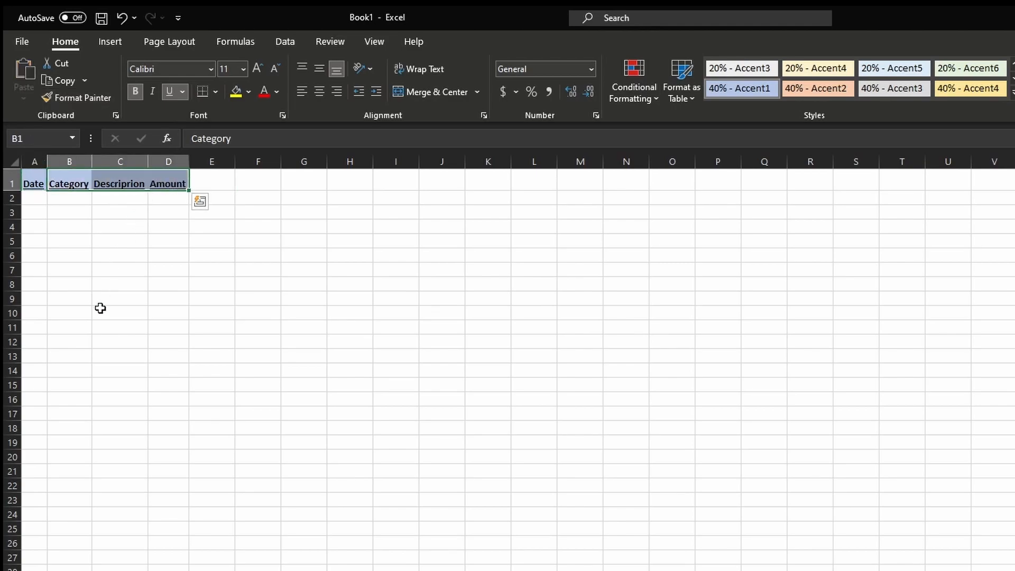
key(ctrl+z)
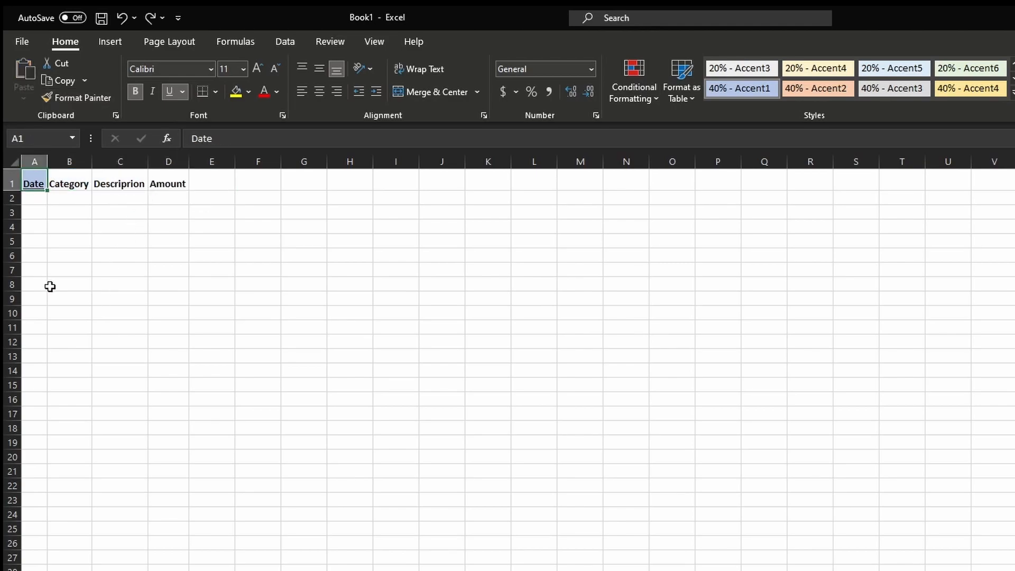
Copy the Date header's formatting onto B1, C1 and D1 one after another, keeping Format Painter active between cells.
click(88, 96)
click(74, 178)
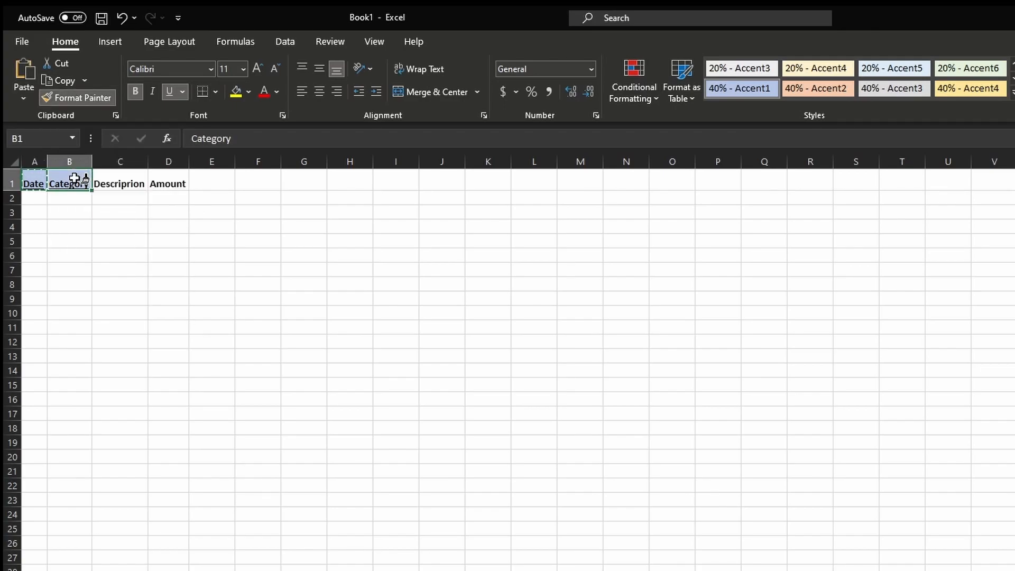
click(131, 186)
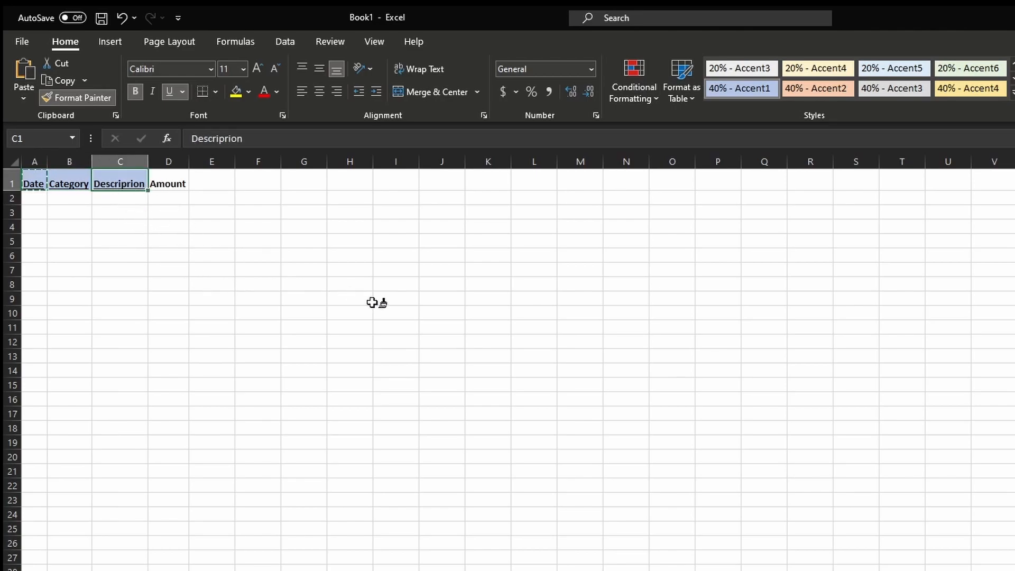
key(Escape)
click(168, 183)
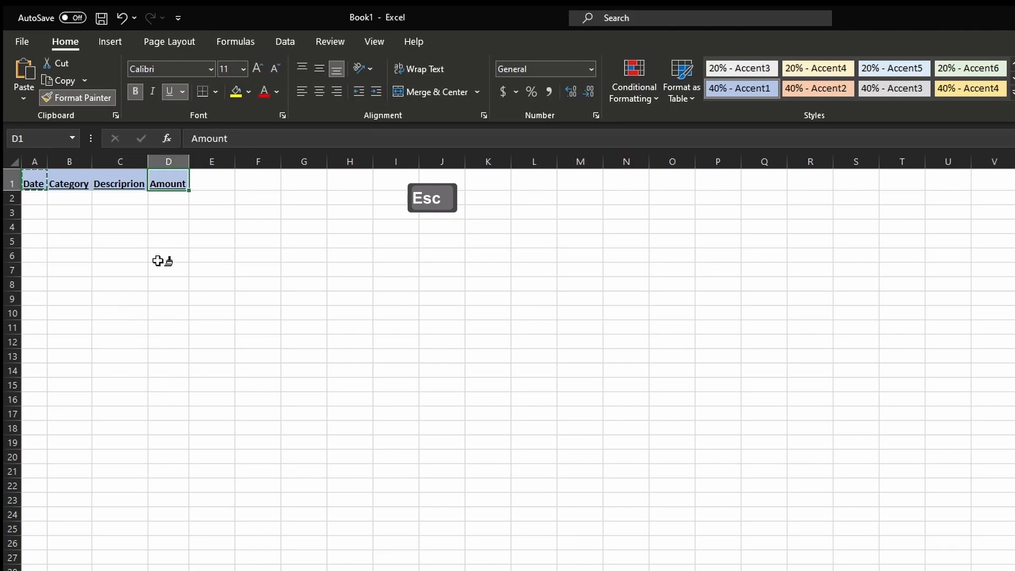
key(Escape)
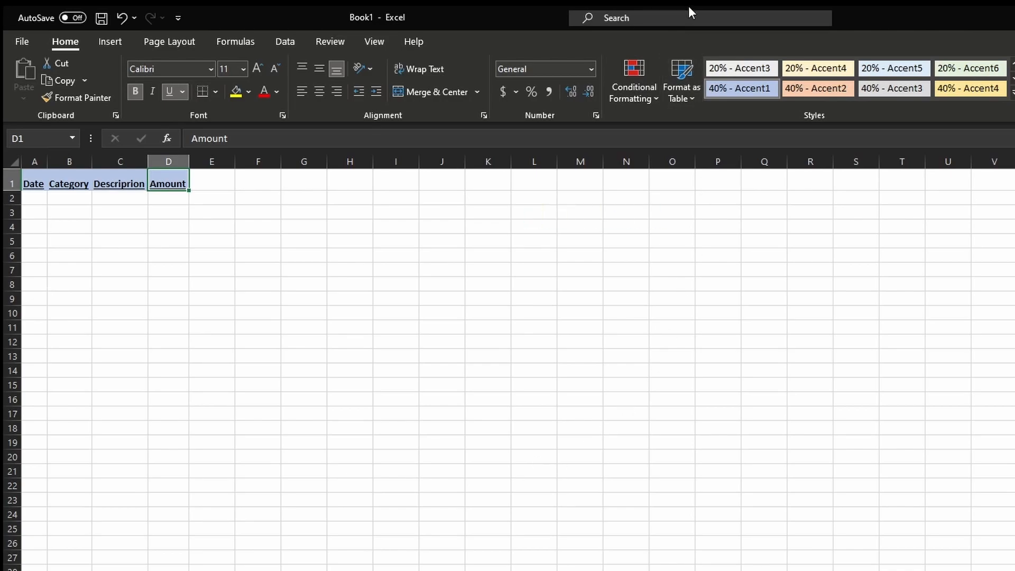
Enter the date 2021-06-12 in cell A2 under the Date header.
click(48, 197)
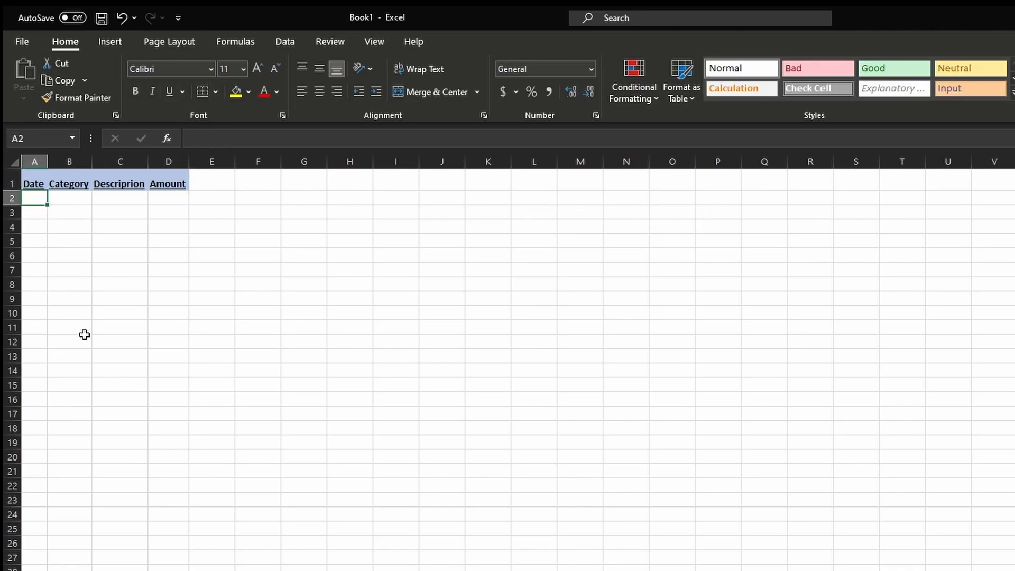
text(2021)
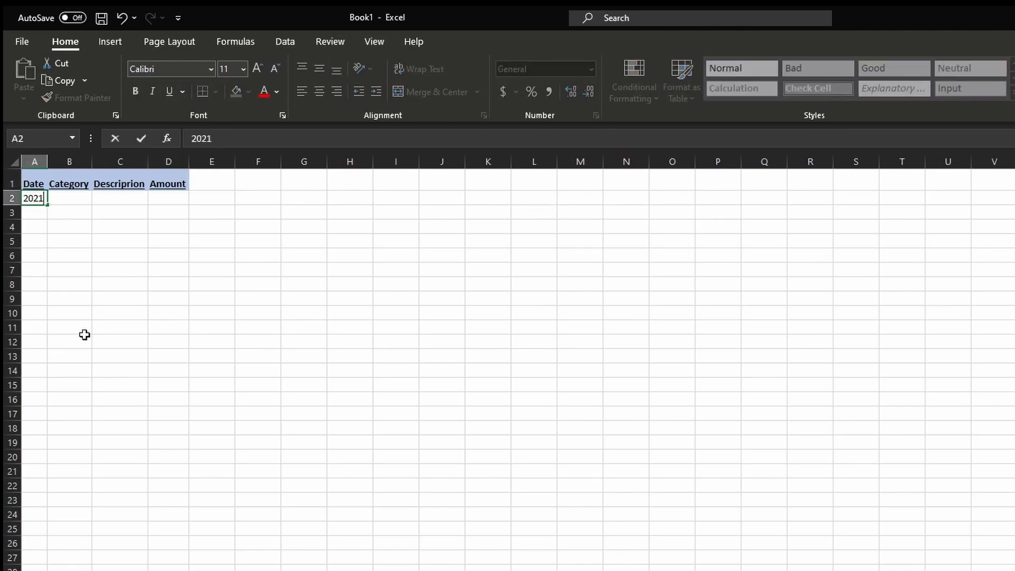
text(-06-12)
key(Return)
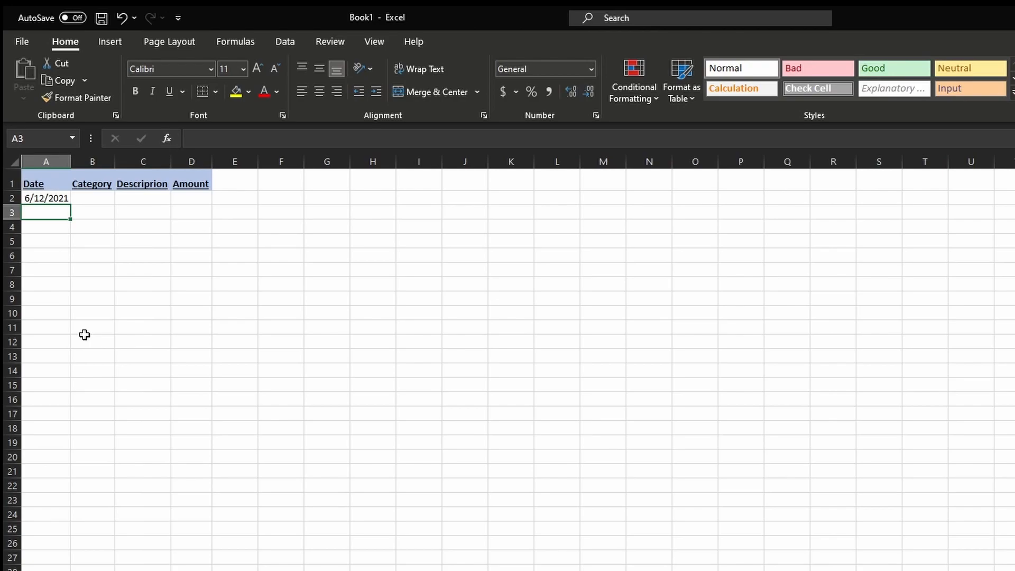
Change the date format of cell A2 to the year-month-day type 2012-03-14.
key(Up)
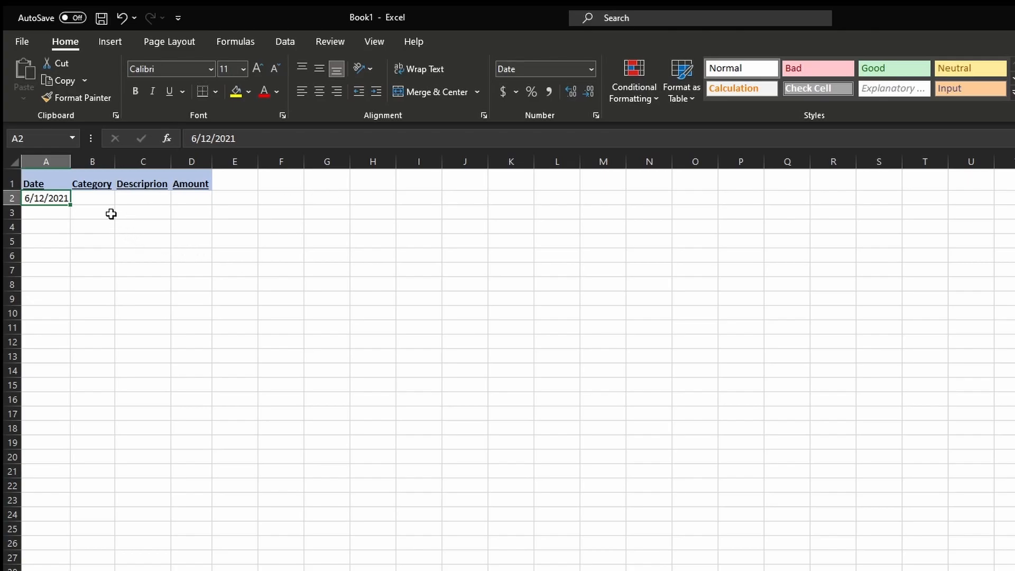
click(590, 69)
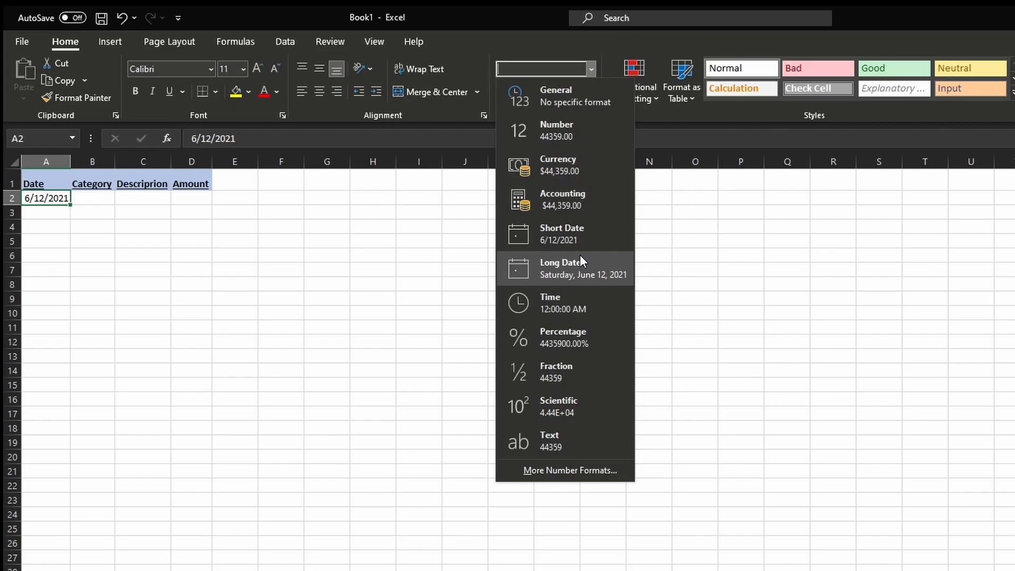
click(565, 473)
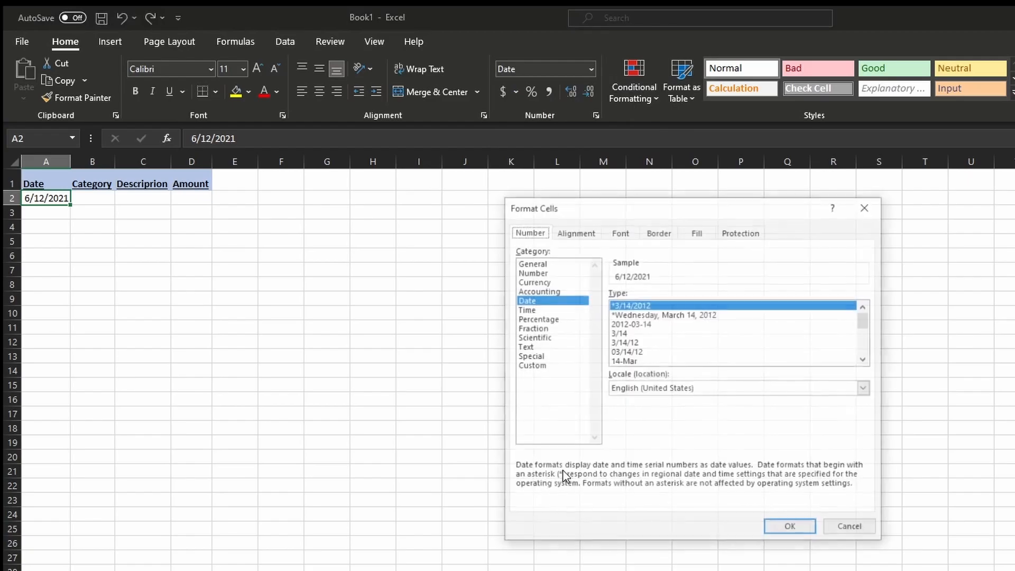
click(656, 324)
click(791, 528)
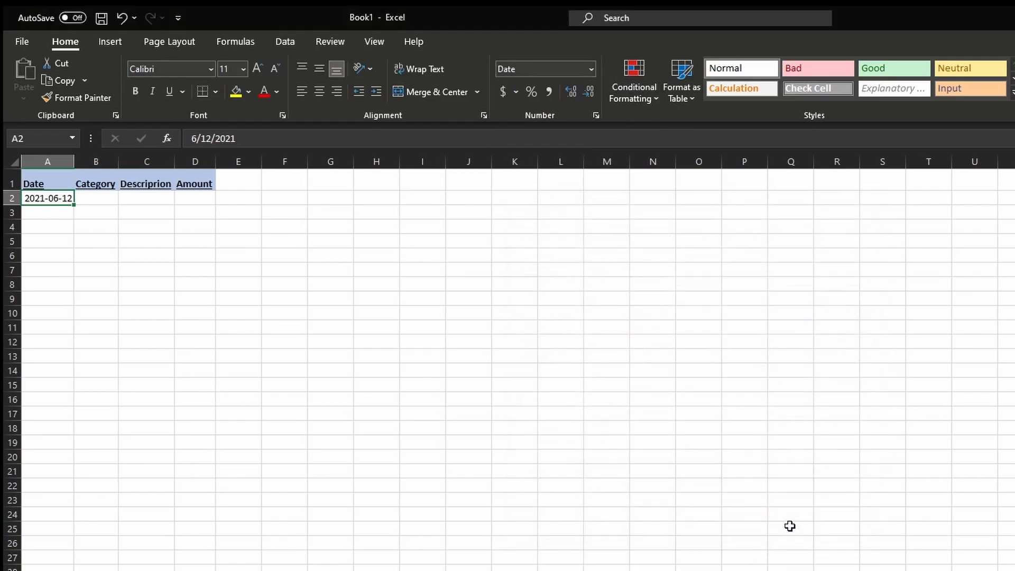
Enter the category Café in B2 and the description Takeaway coffee in C2.
click(106, 200)
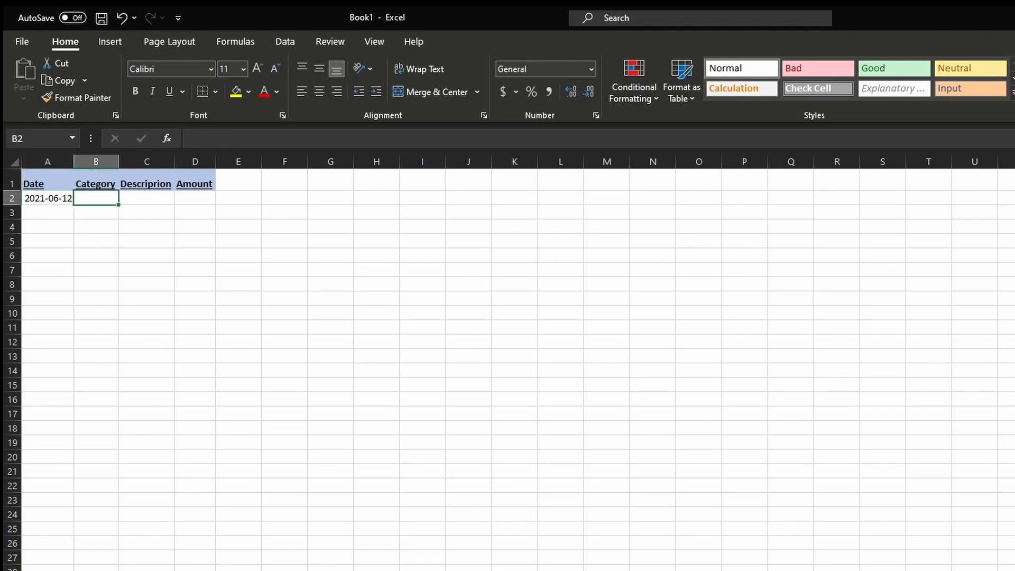
text(Café)
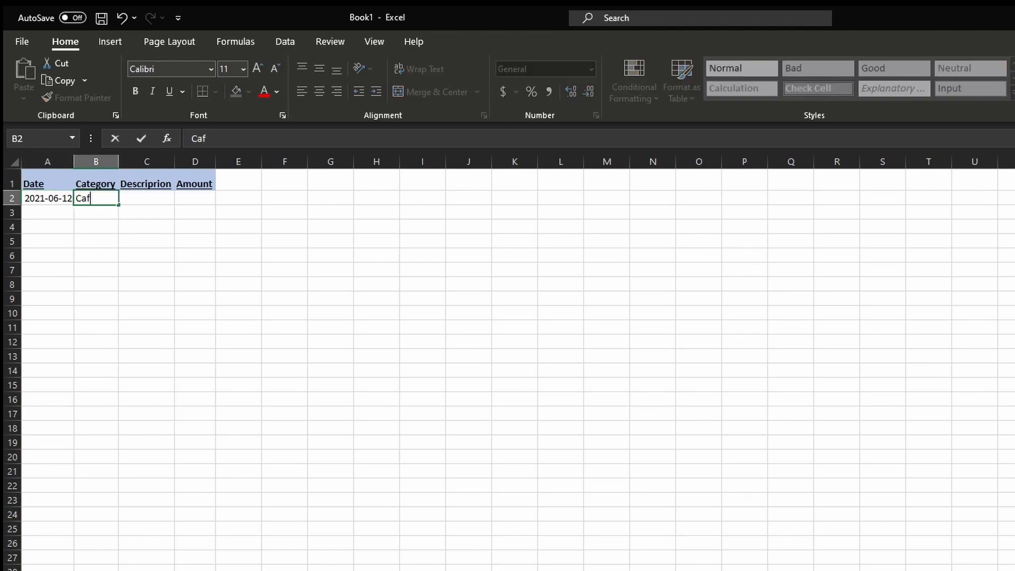
key(Return)
click(150, 199)
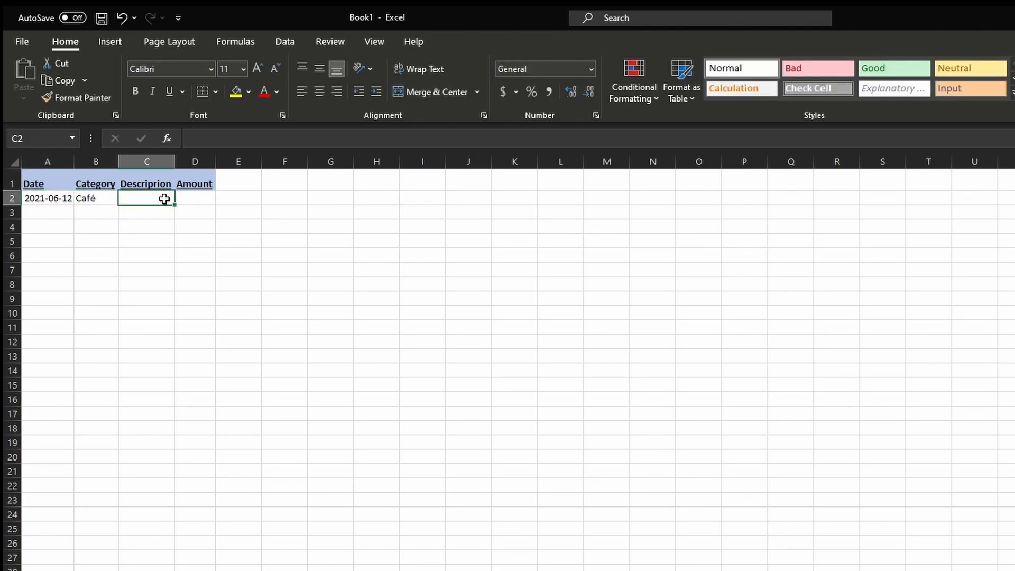
text(Takeaway)
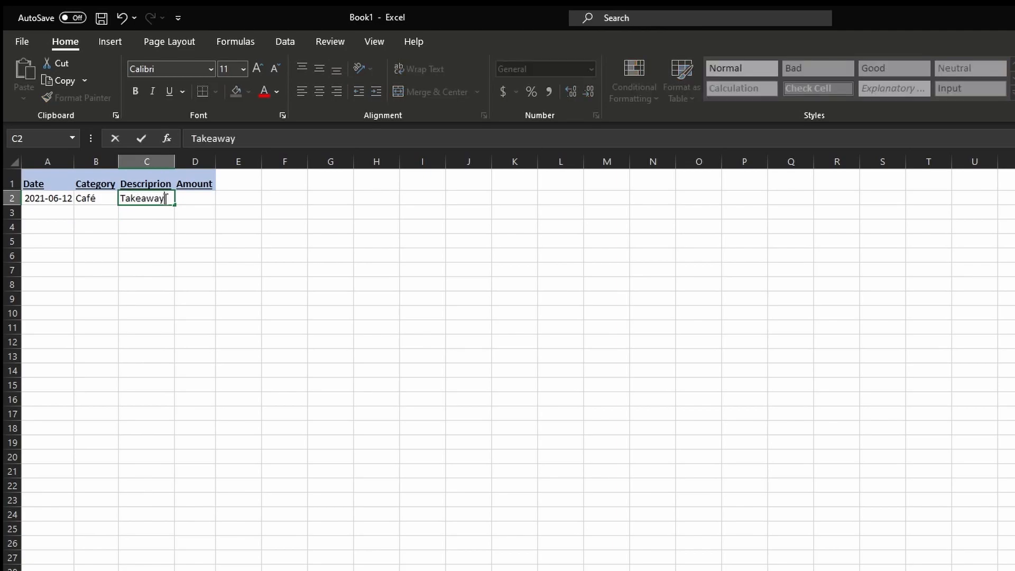
text( coffee)
key(Tab)
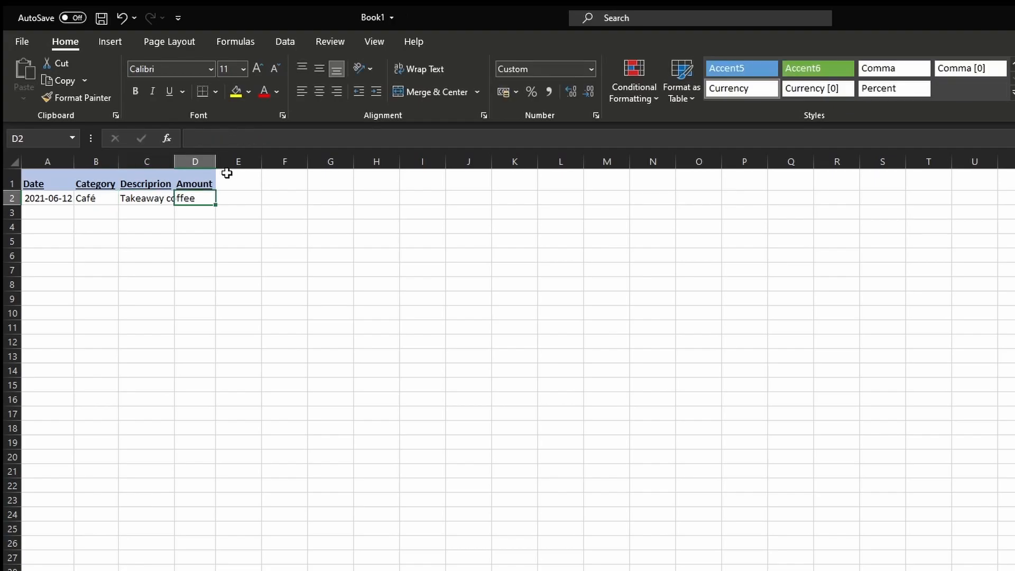
Enter the amount 3,5 in cell D2 and apply the euro accounting format to it.
text(3,5)
key(Return)
key(Up)
click(516, 92)
click(550, 152)
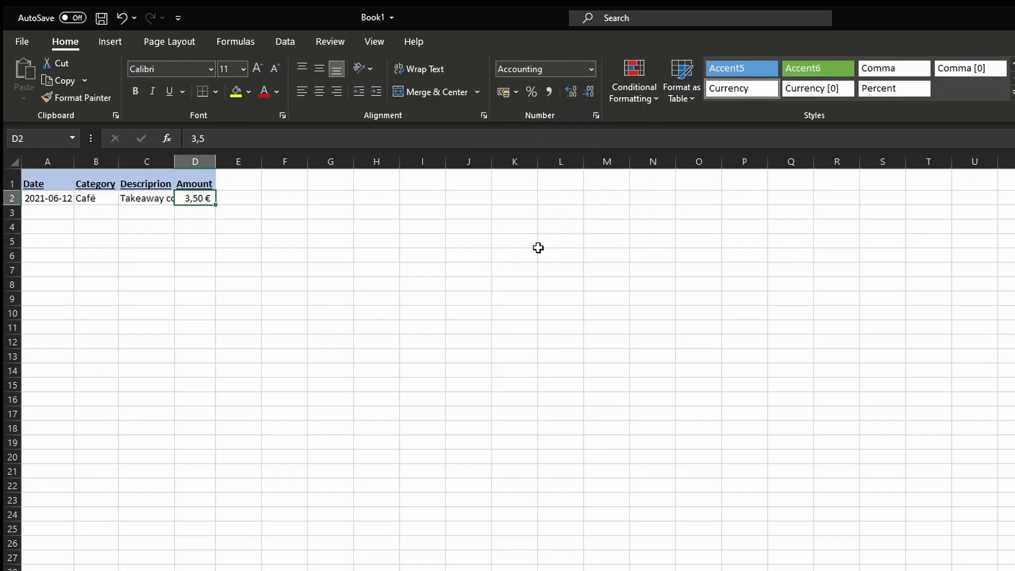
AutoFit the widths of columns A to D to their contents.
click(247, 213)
click(166, 203)
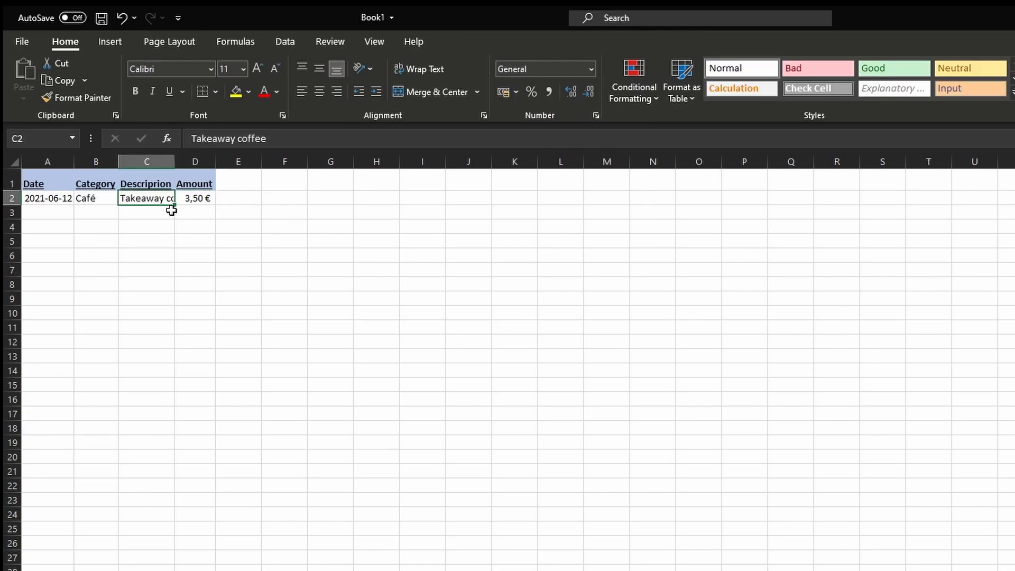
drag(47, 162, 195, 162)
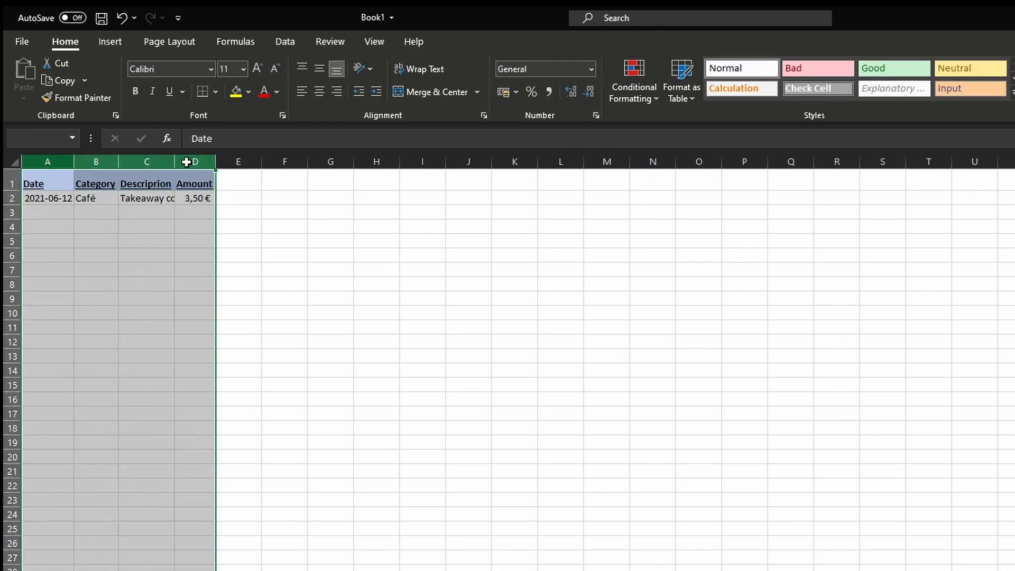
double_click(215, 162)
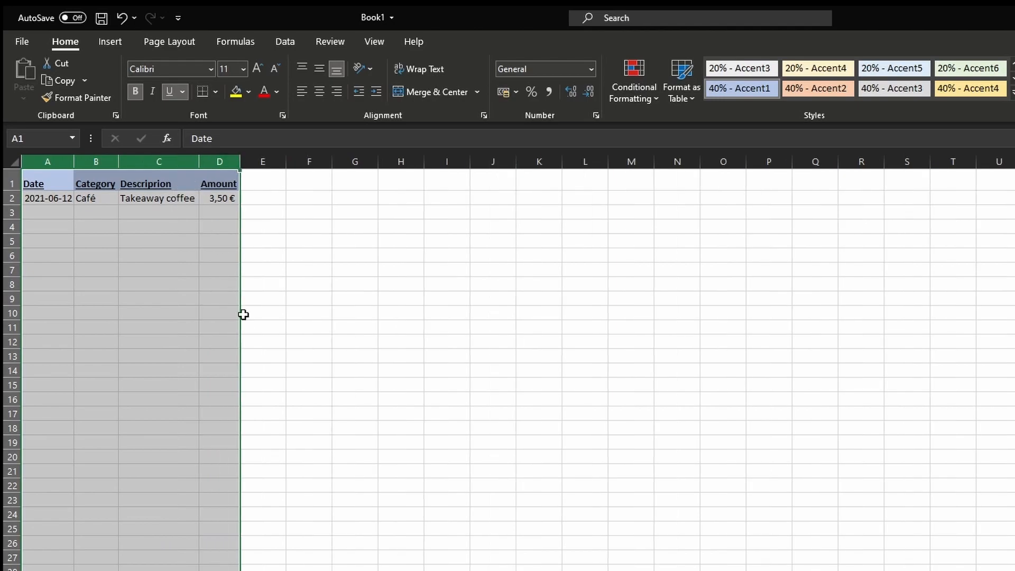
Fill in row 3 with the category Shopping, the description Office Clothes and the amount 40.
click(211, 198)
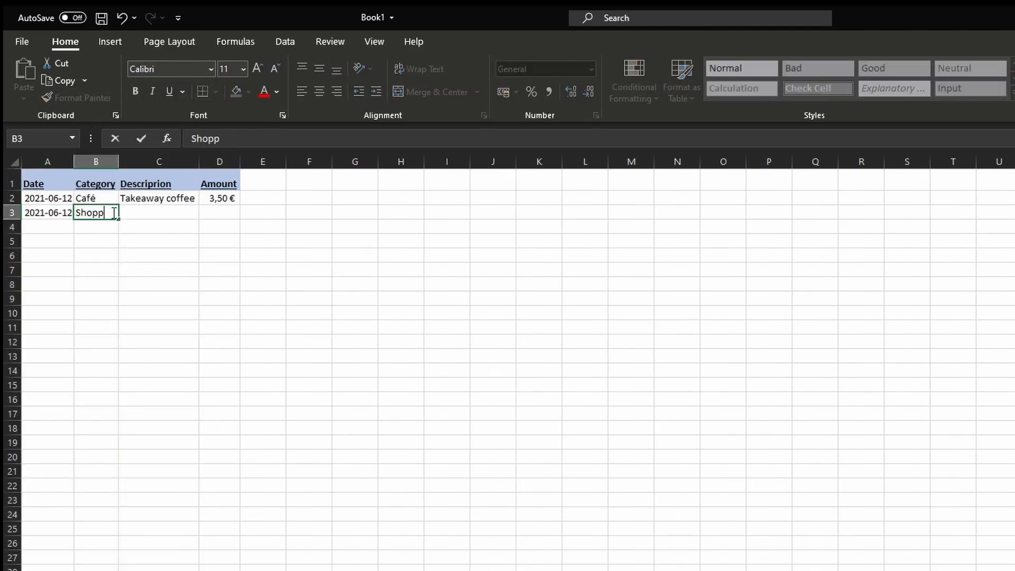
text(ing)
key(Tab)
text(Of)
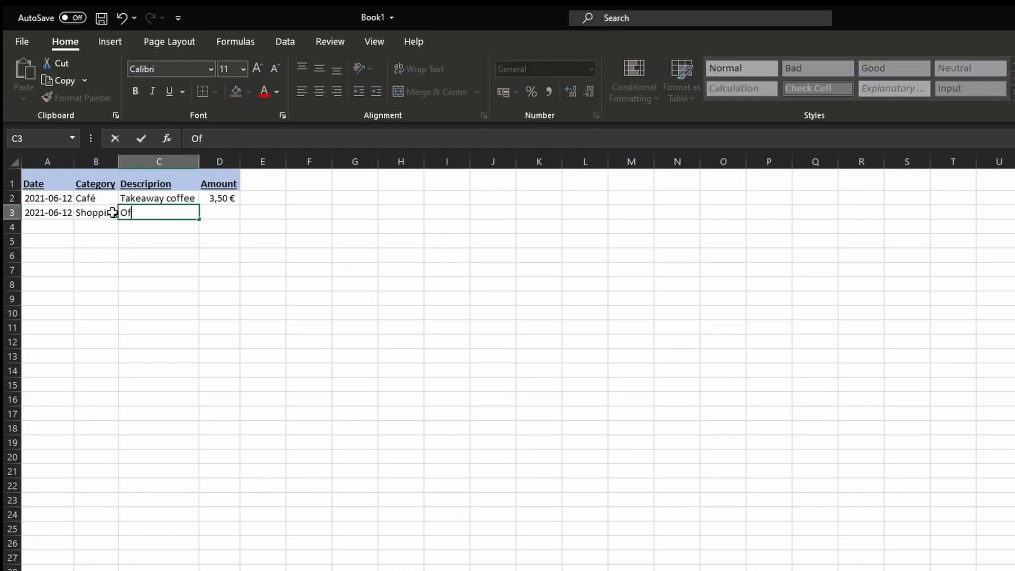
text(fice Clothes)
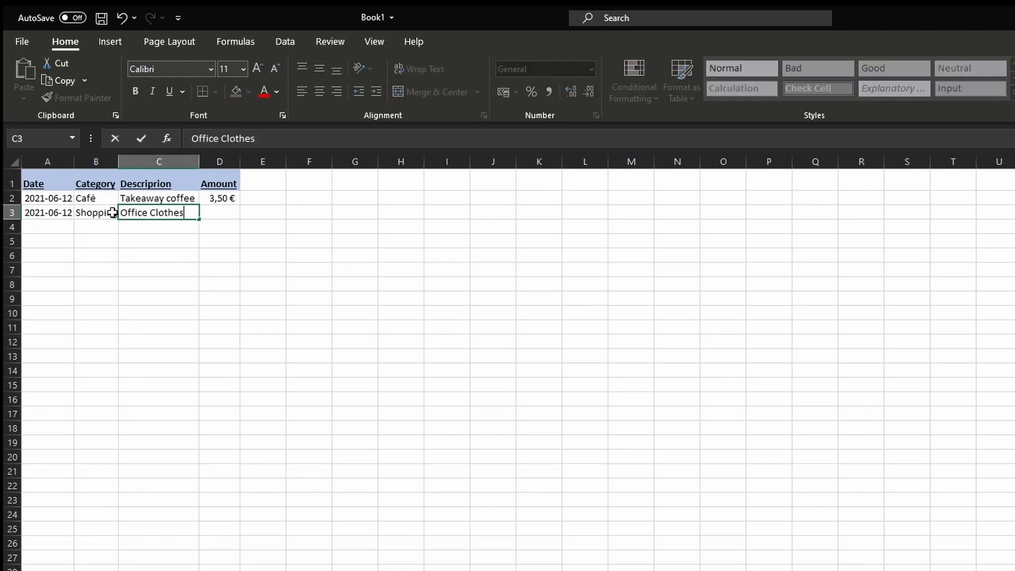
key(Tab)
text(40)
key(Return)
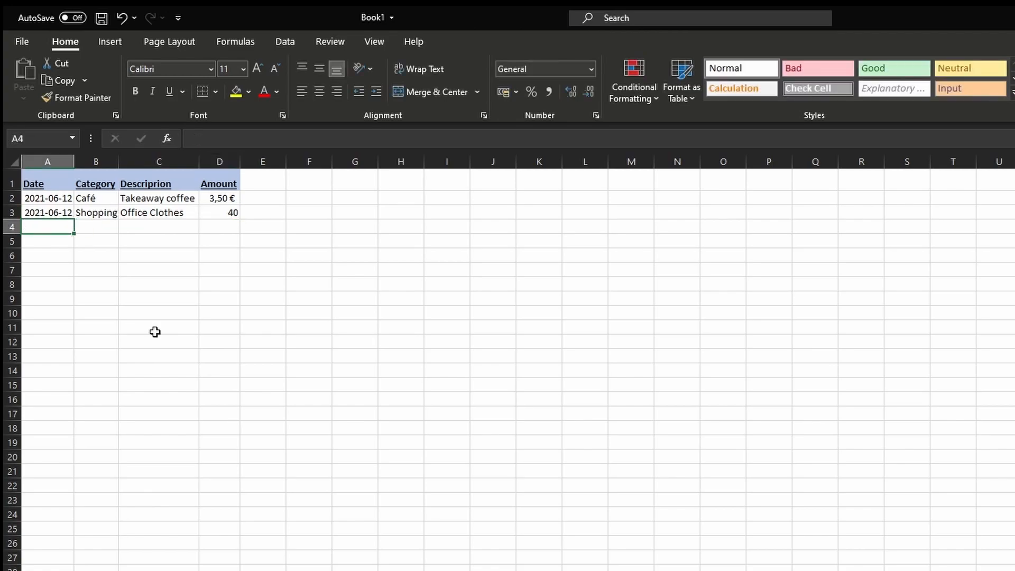
Copy the euro format of cell D2 onto the whole of column D with Format Painter.
click(217, 199)
click(215, 211)
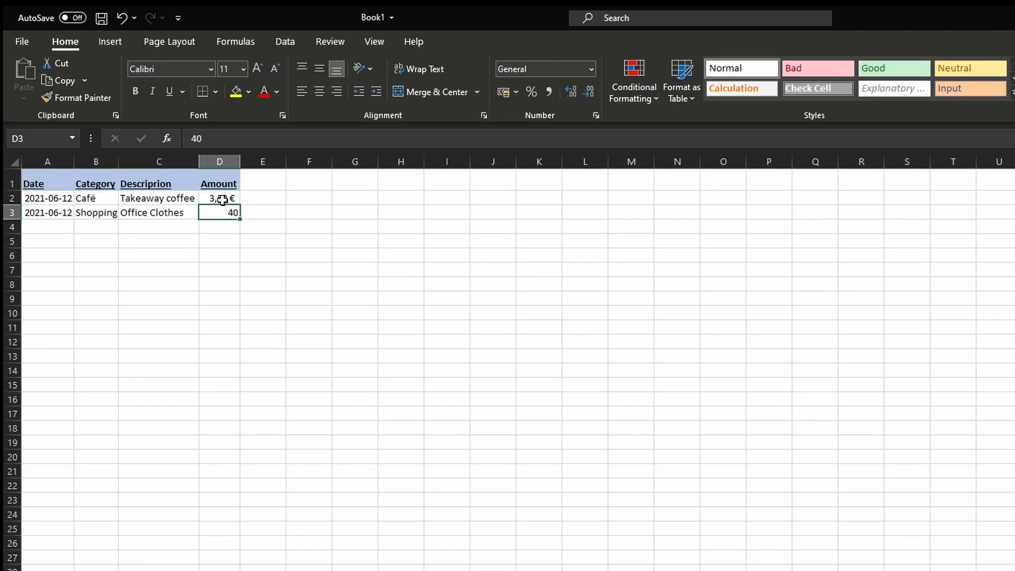
click(222, 200)
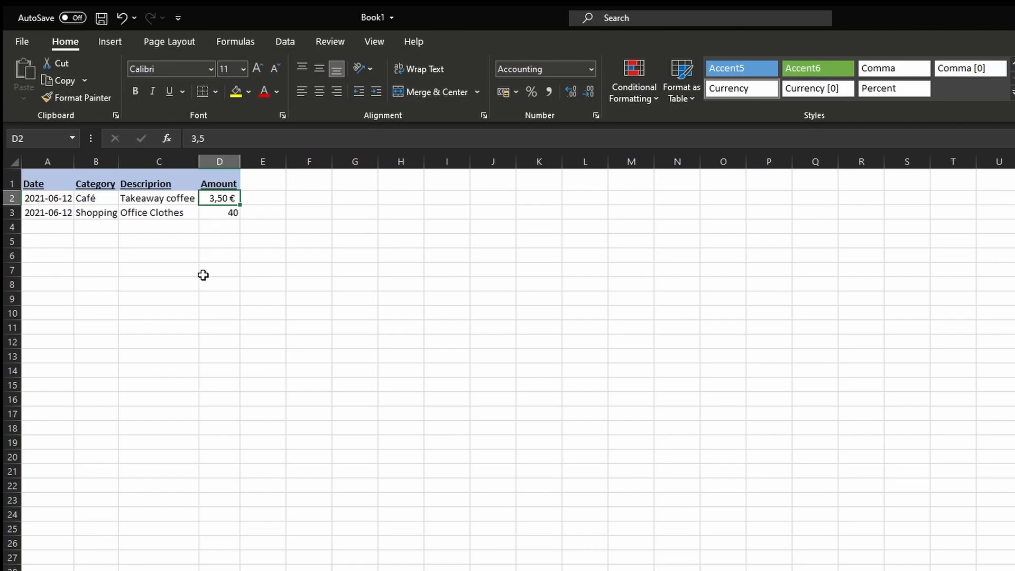
click(71, 96)
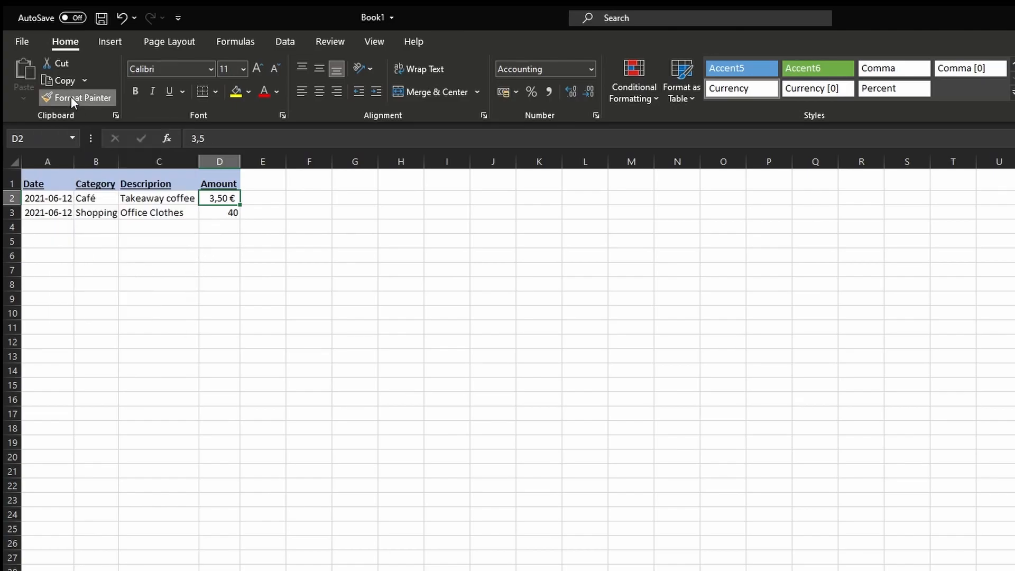
click(219, 159)
click(225, 184)
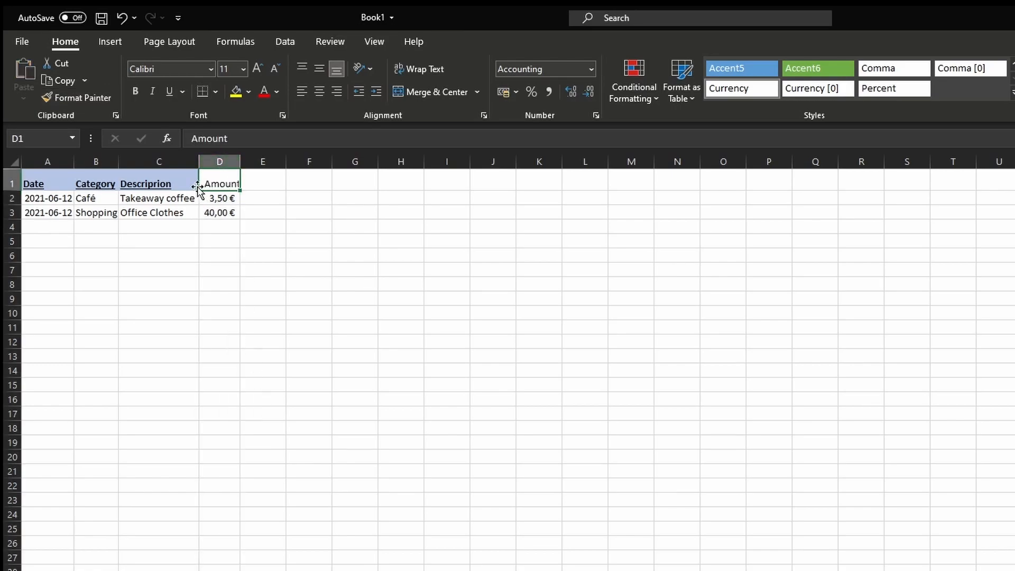
Restore the Amount header's style by copying the formatting of header C1 onto D1 with Format Painter.
click(163, 187)
double_click(79, 97)
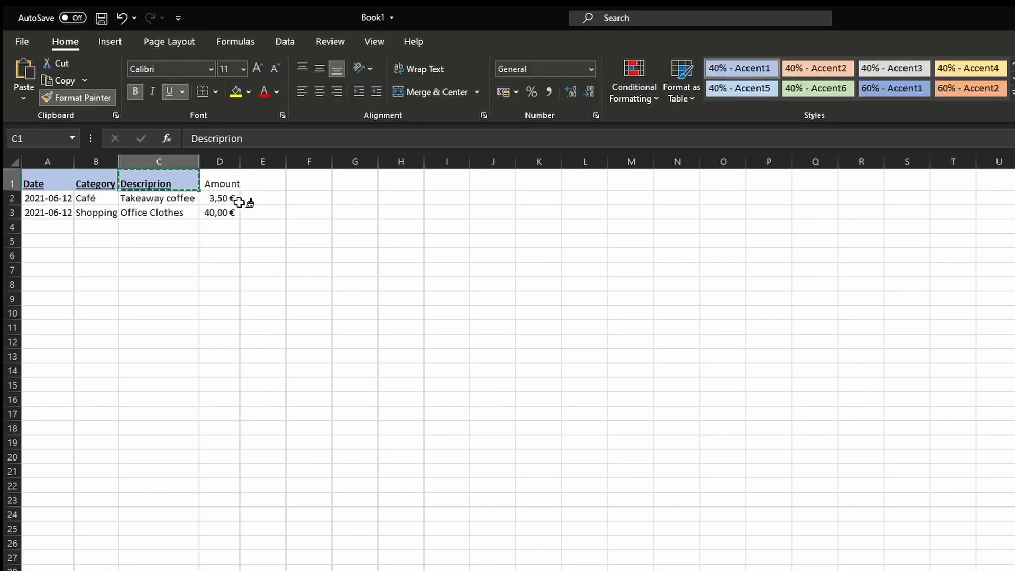
click(218, 183)
key(Escape)
key(Down)
key(Down)
key(Down)
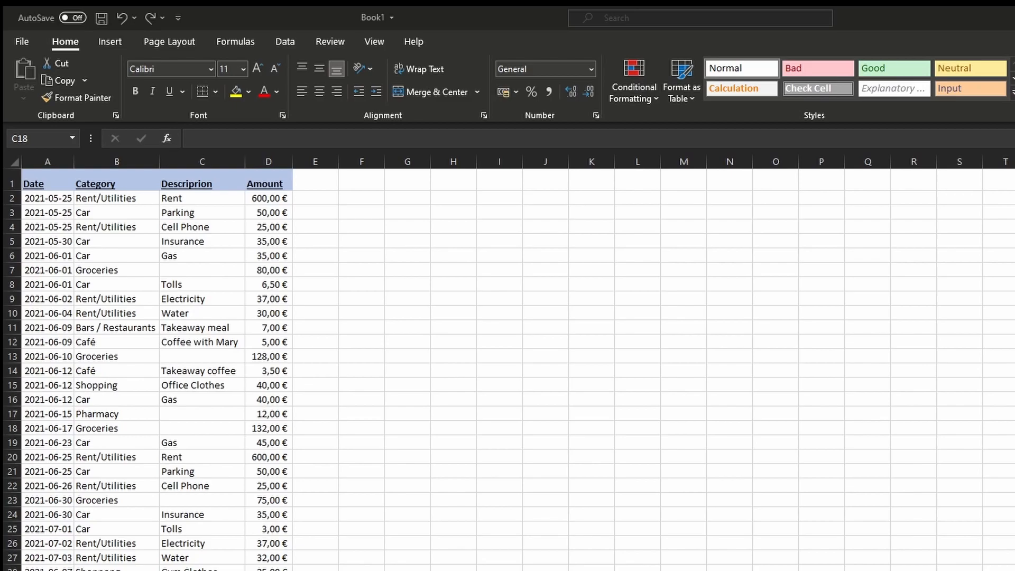
Try starting a formula in cell I25 with an equals sign and with a plus sign, looking up functions beginning with su.
click(502, 527)
text(=)
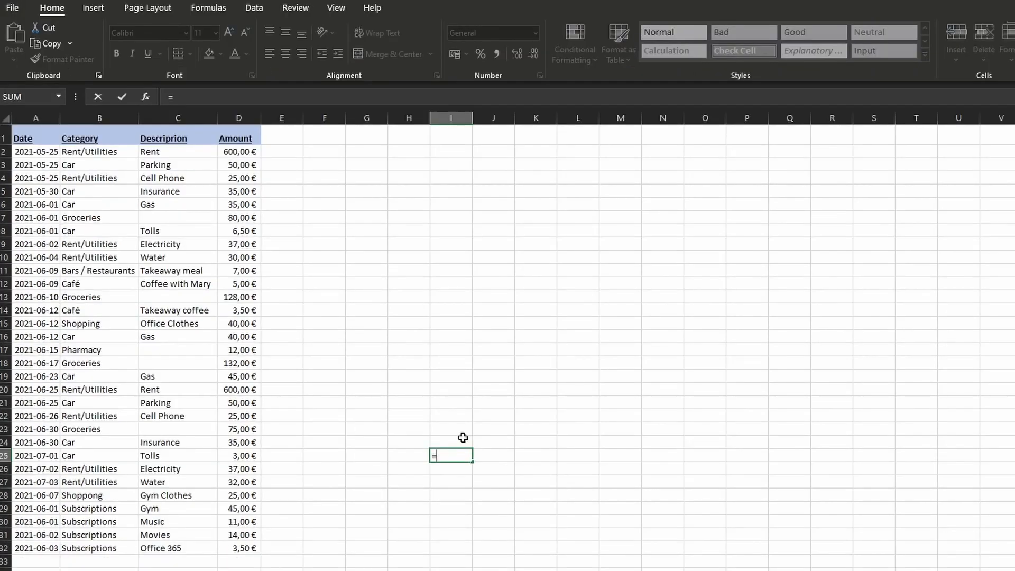
text(s)
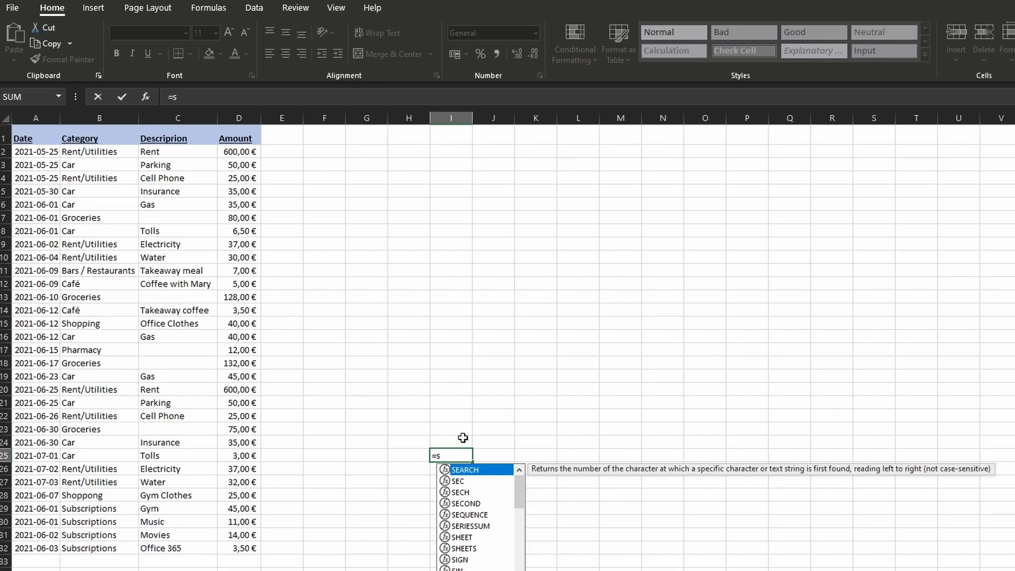
key(BackSpace)
key(BackSpace)
text(+)
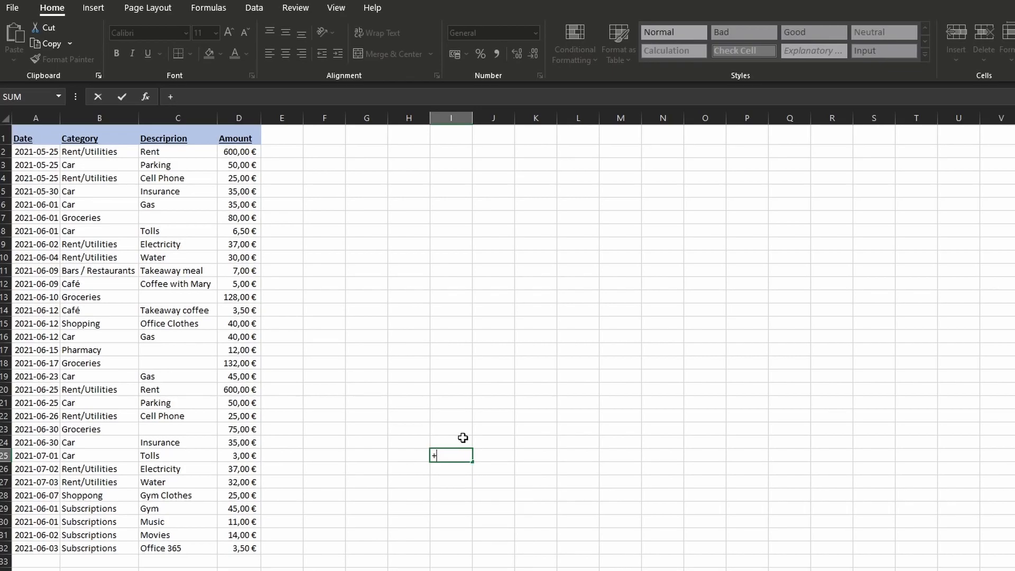
text(su)
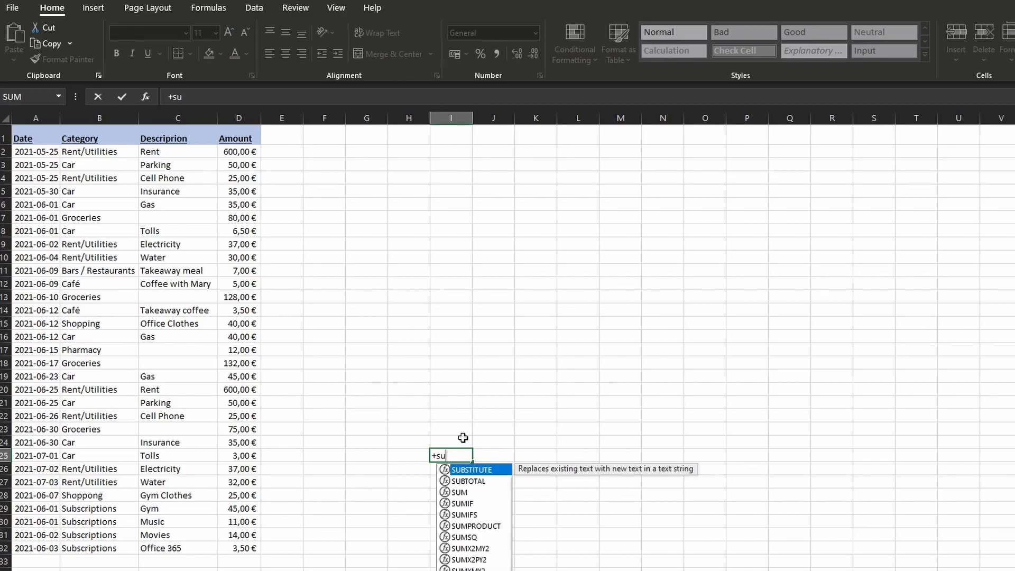
key(BackSpace)
key(BackSpace)
key(BackSpace)
Enter the formula -10+2 in cell I25, starting it with a minus sign, and select the cell.
text(-)
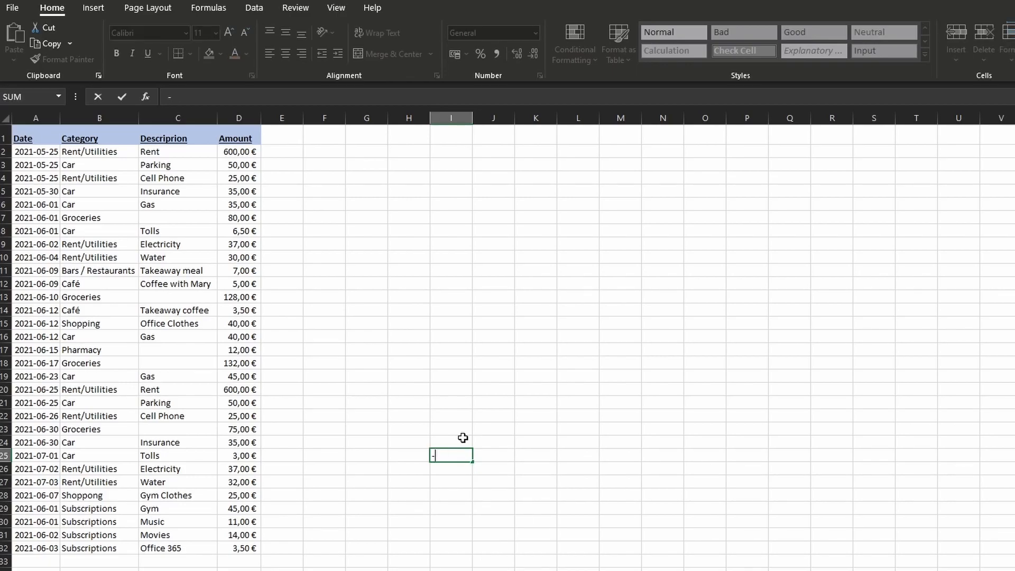
text(sum)
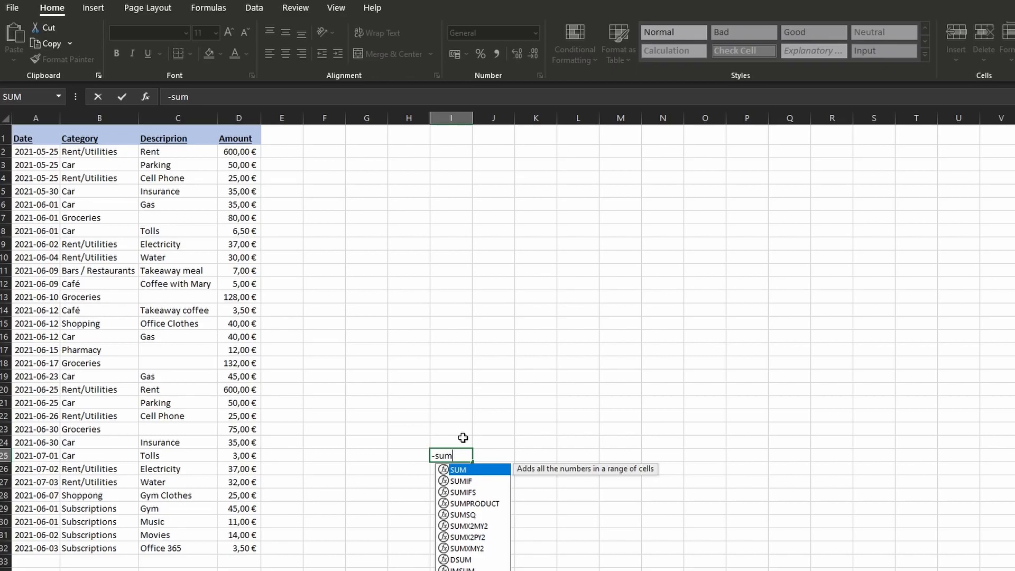
key(BackSpace)
key(BackSpace)
key(BackSpace)
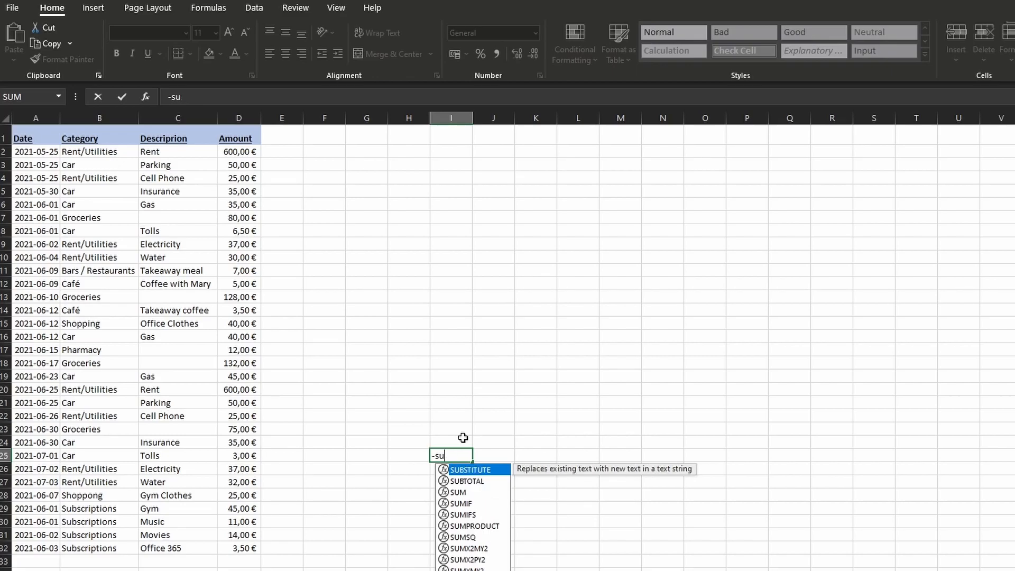
text(10+2)
key(Return)
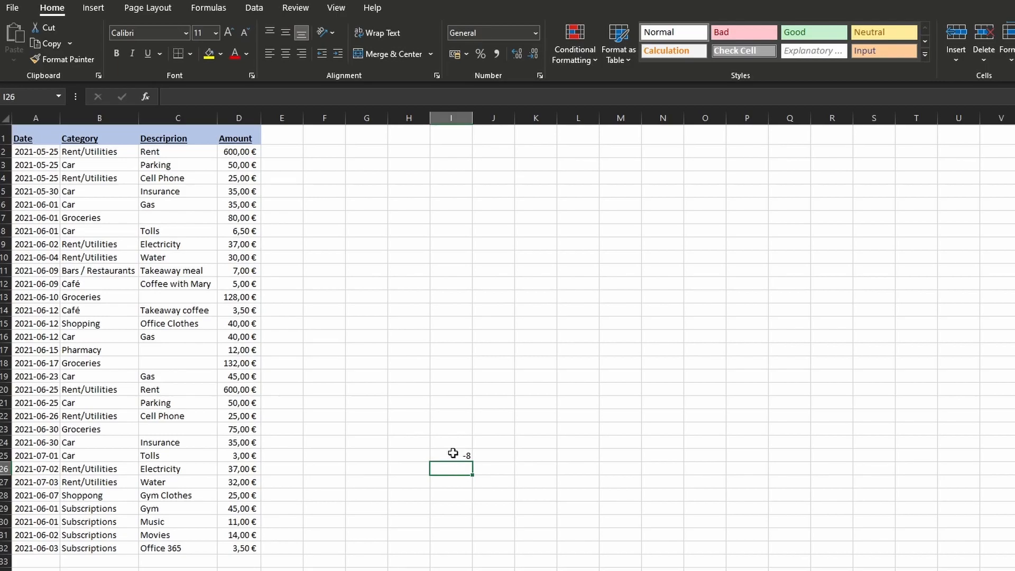
click(453, 453)
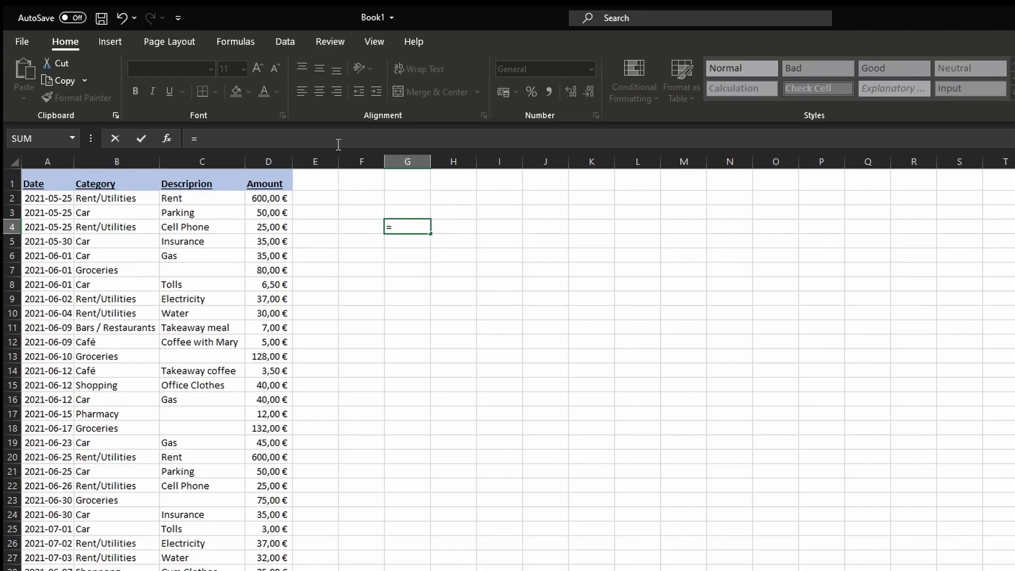
Enter =average in cell G4, compare the suggested average functions and insert AVERAGE into the formula.
text(av)
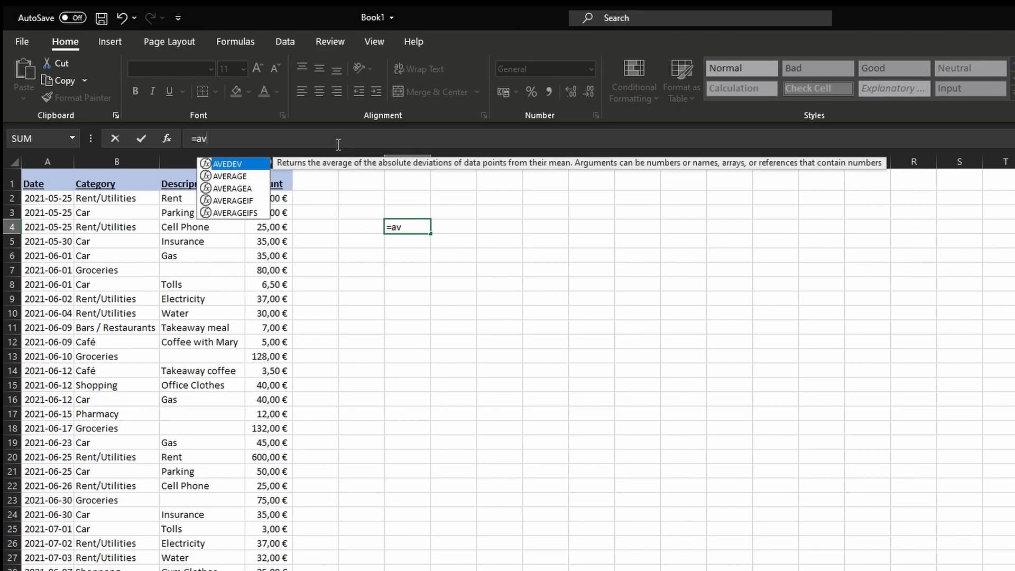
text(er)
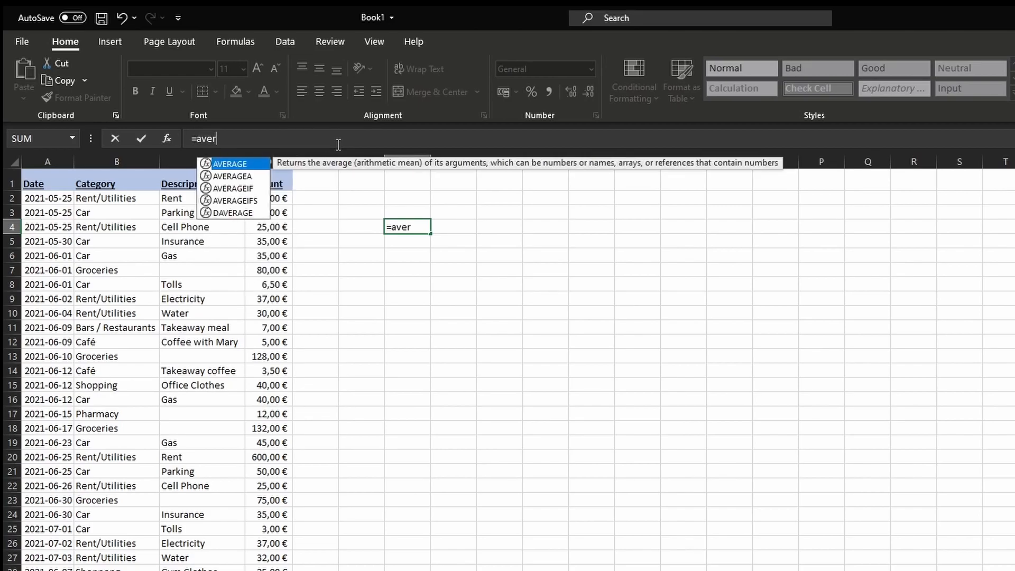
text(age)
key(Down)
key(Up)
key(Down)
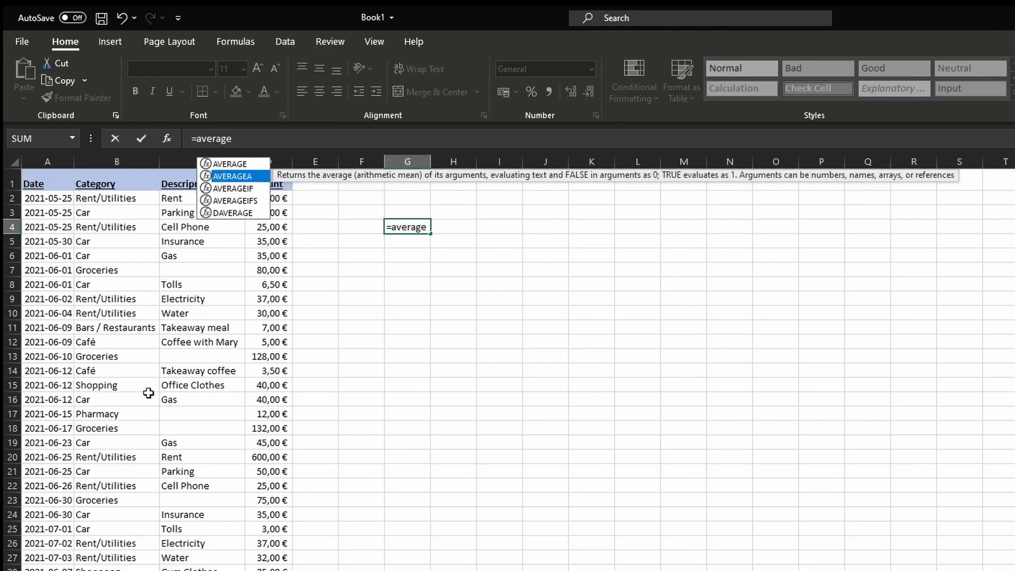
key(Tab)
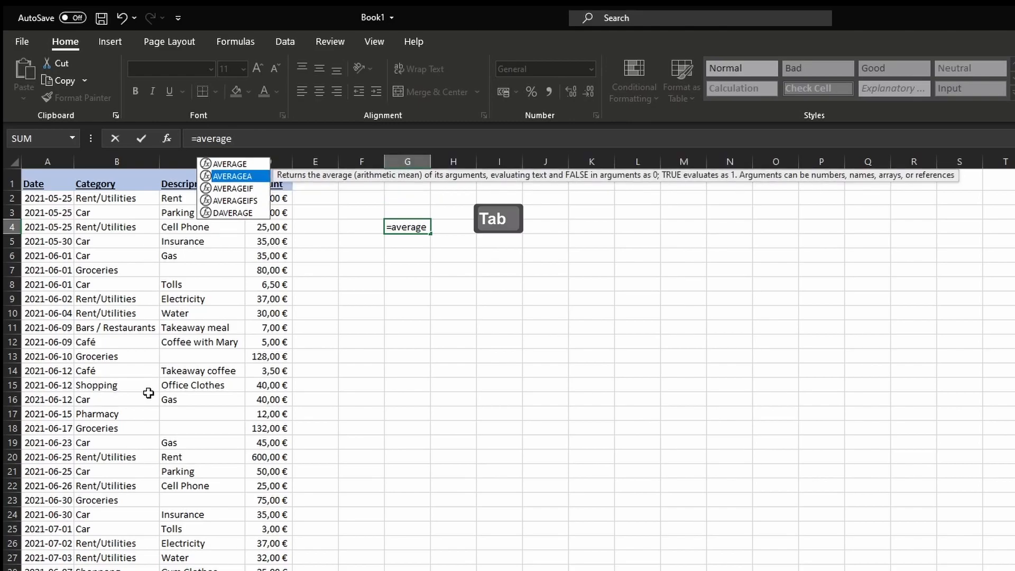
key(Up)
key(Down)
key(Down)
key(Down)
key(Up)
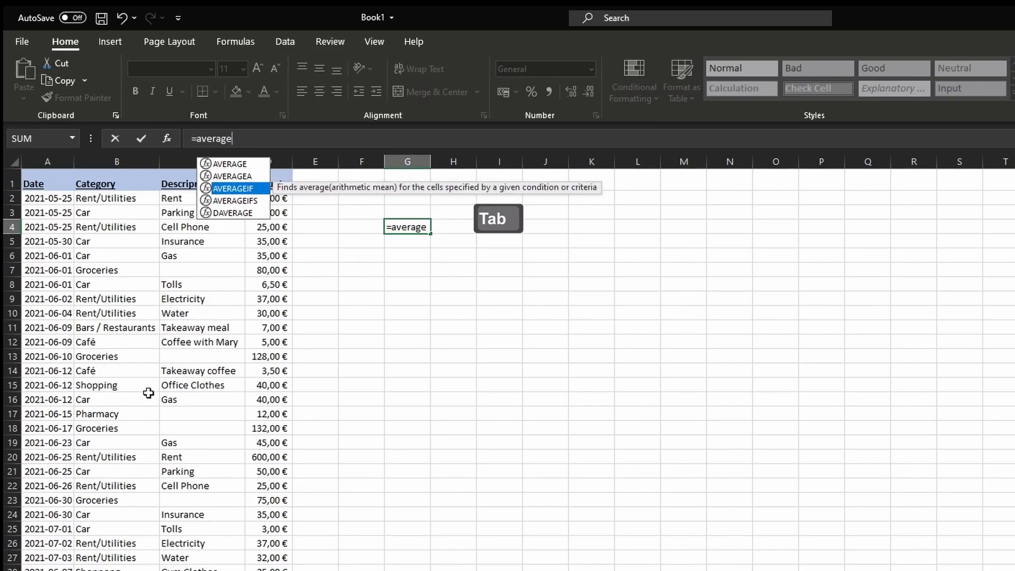
key(Up)
key(Up)
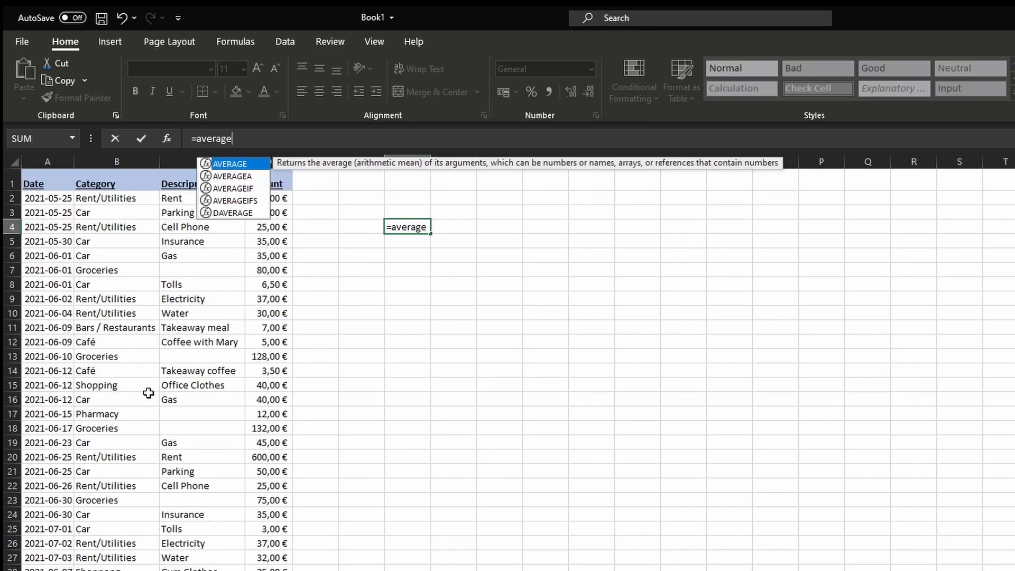
key(Tab)
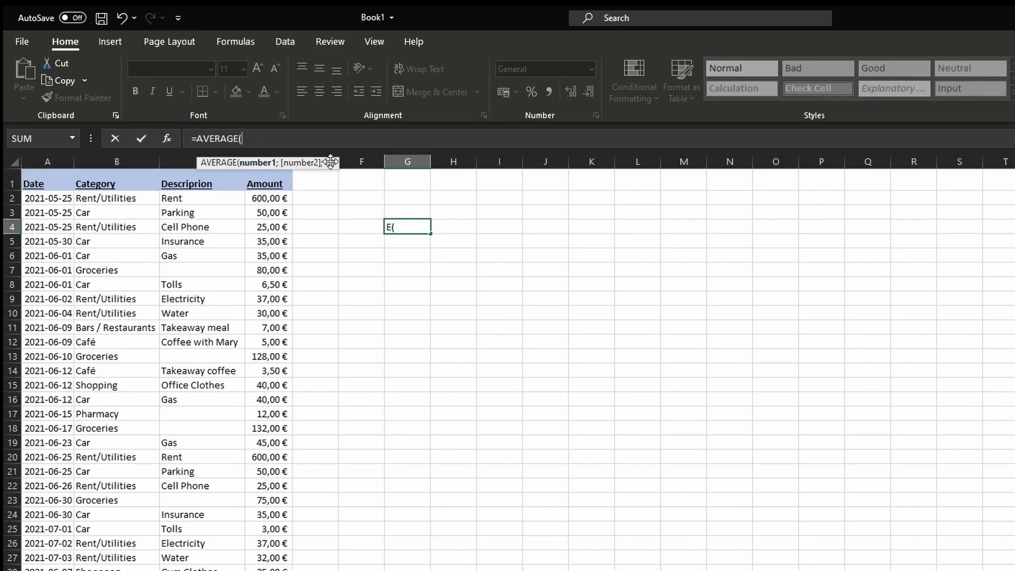
Open the function arguments for the AVERAGE formula in G4 and average the numbers 5 and 10.
click(168, 140)
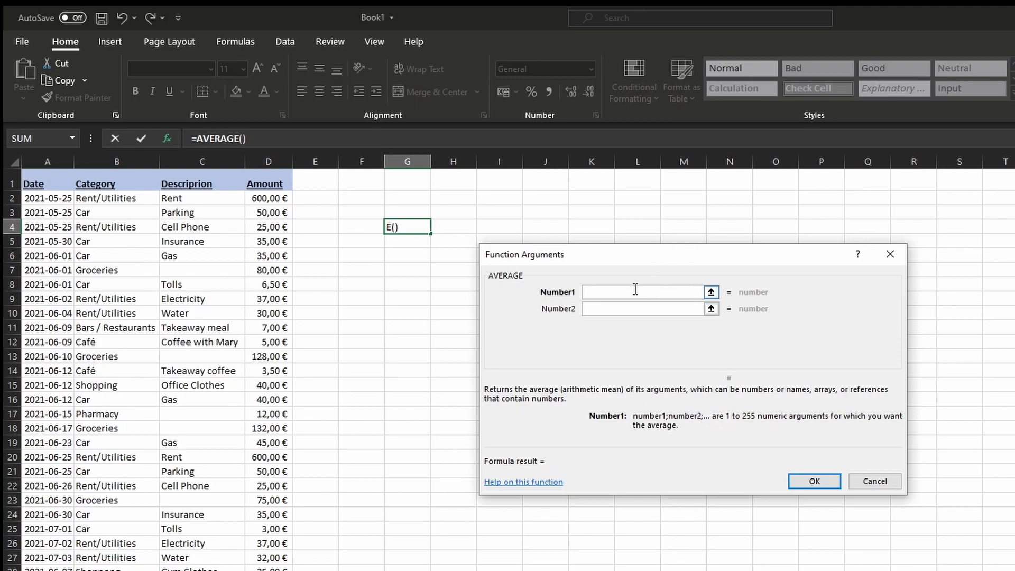
text(5)
click(635, 309)
text(10)
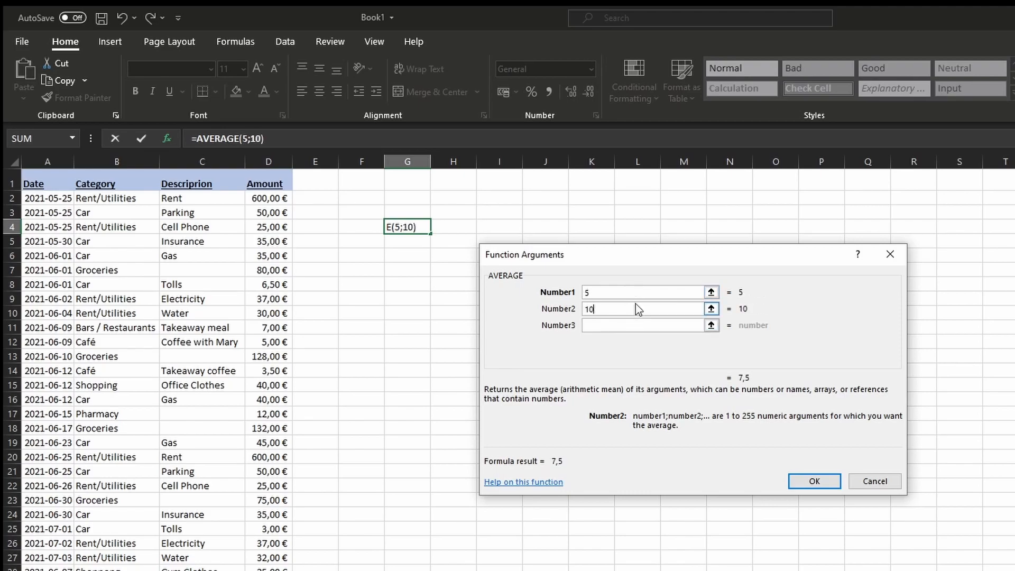
key(Return)
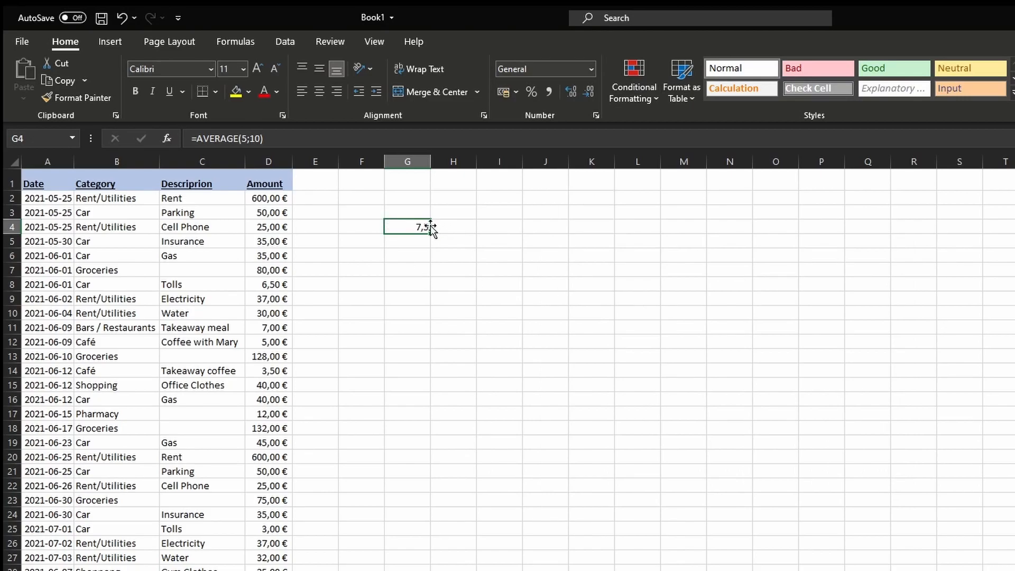
Remove the two number arguments from the AVERAGE formula in G4 and reopen its function arguments.
click(307, 137)
key(BackSpace)
key(BackSpace)
key(BackSpace)
key(BackSpace)
key(BackSpace)
click(164, 139)
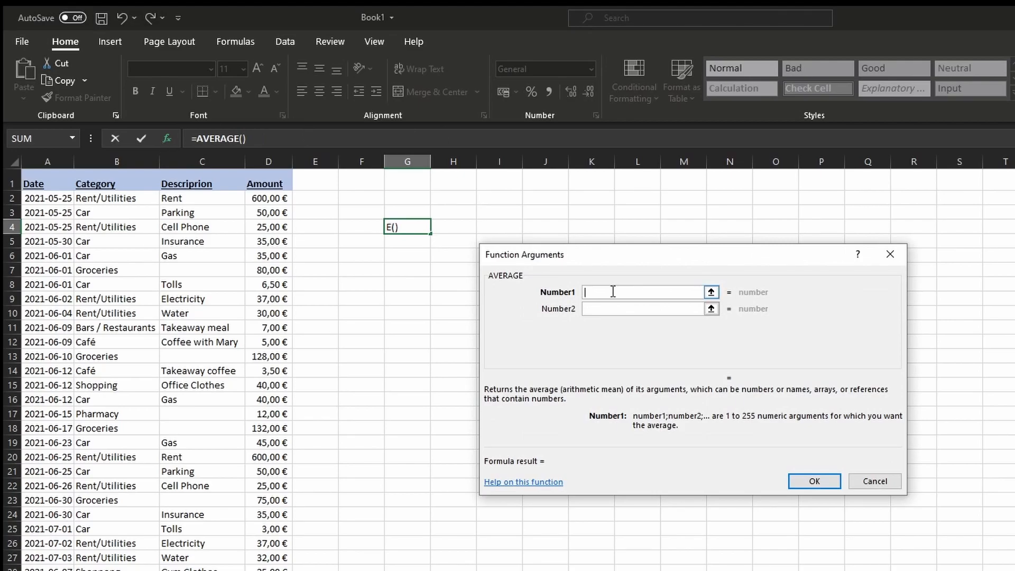
Set the AVERAGE arguments in G4 to cell D2, cell D5 and the range D8:D11.
click(265, 199)
click(611, 311)
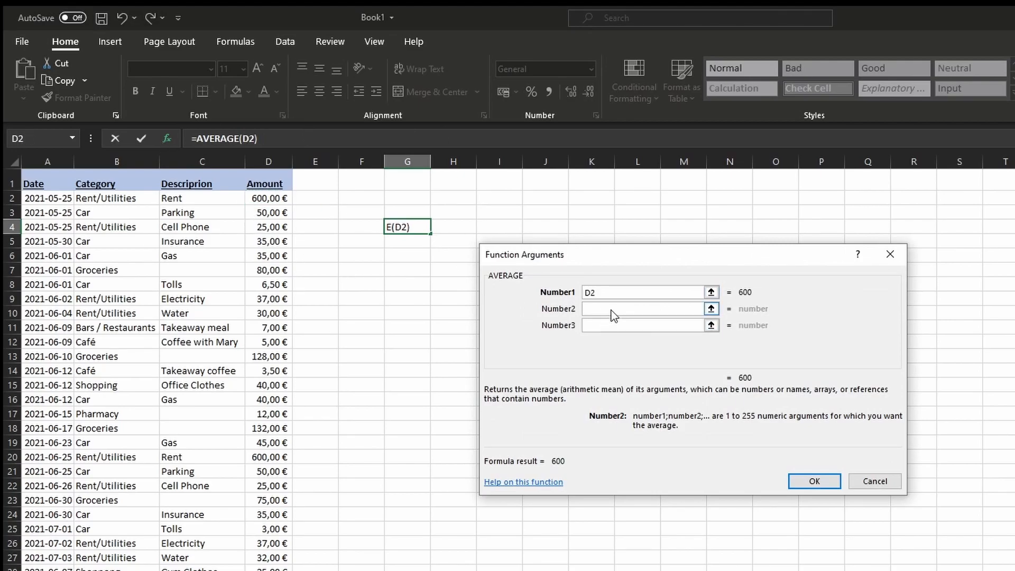
click(279, 242)
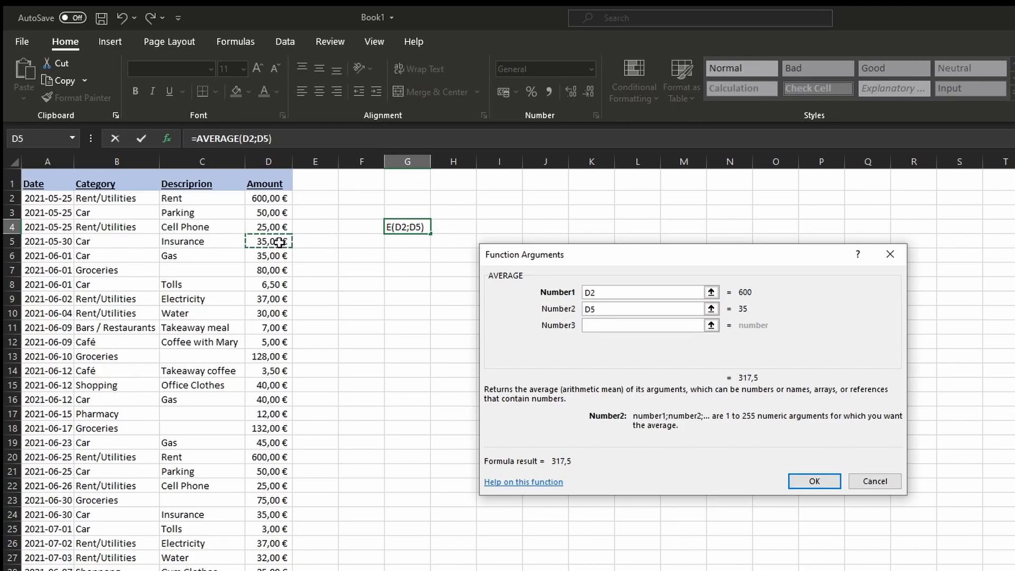
click(611, 327)
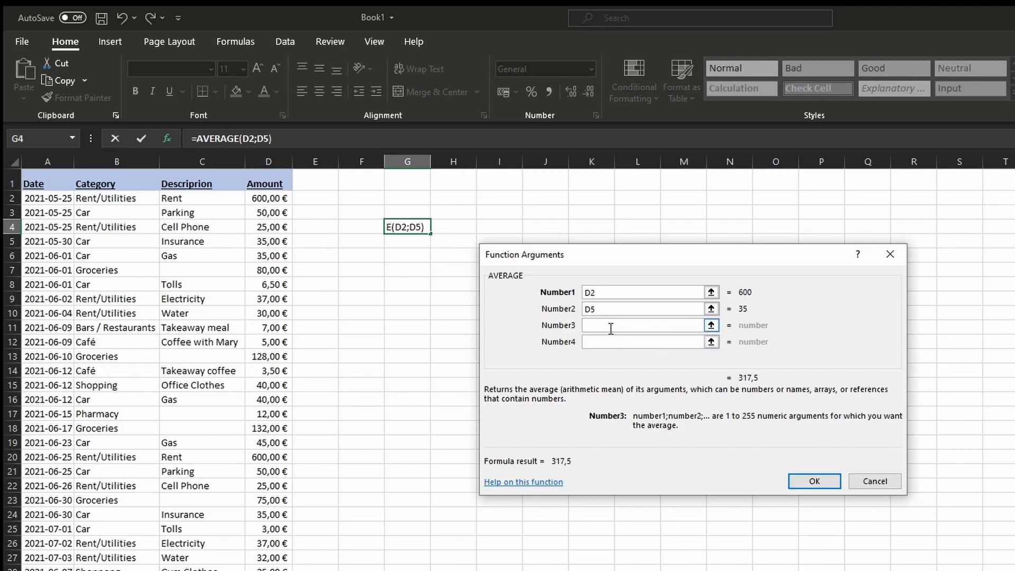
drag(281, 283, 281, 320)
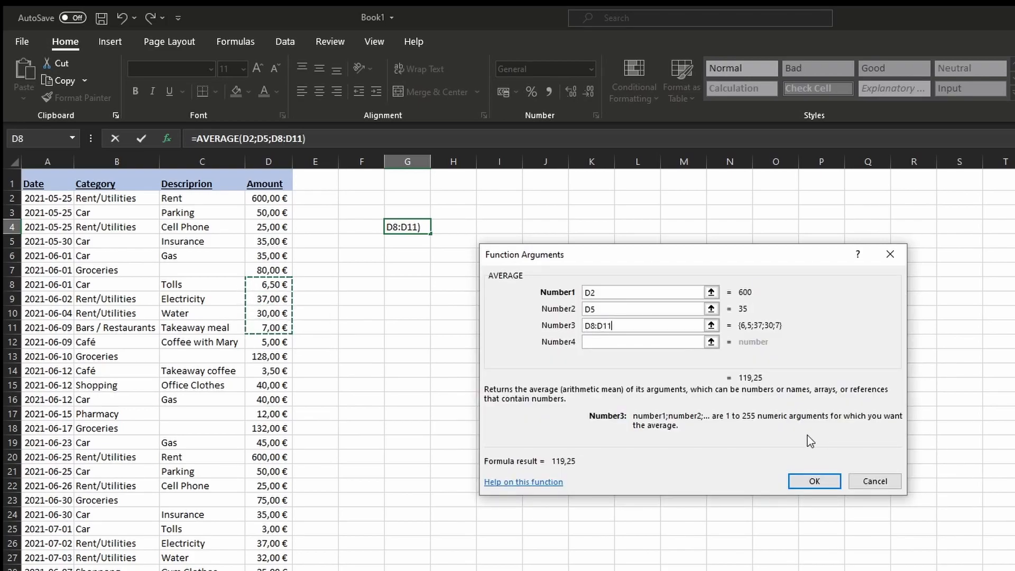
click(815, 482)
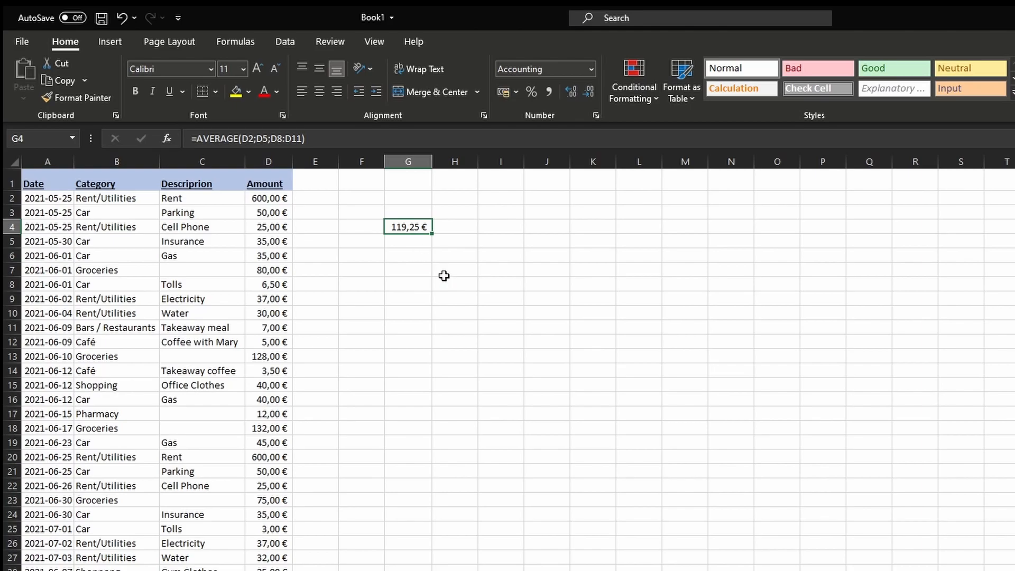
Select cell G4 and examine the arguments of its AVERAGE formula.
click(426, 285)
click(799, 401)
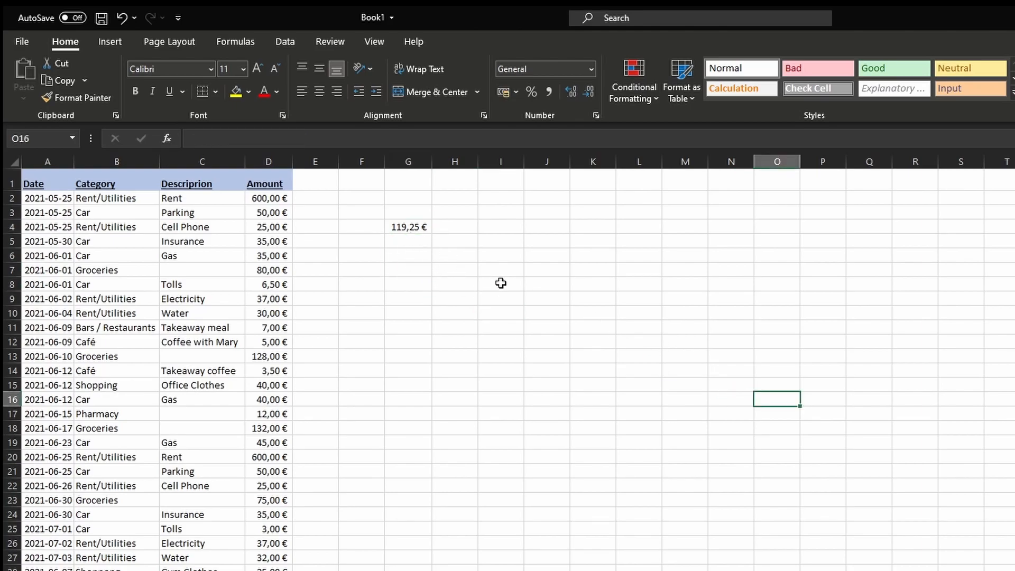
click(411, 283)
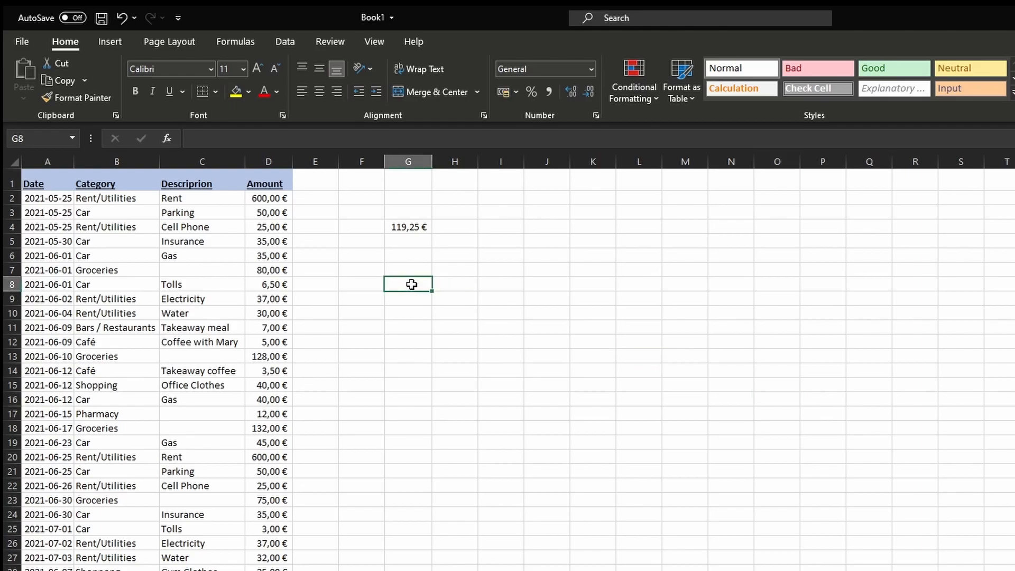
click(411, 228)
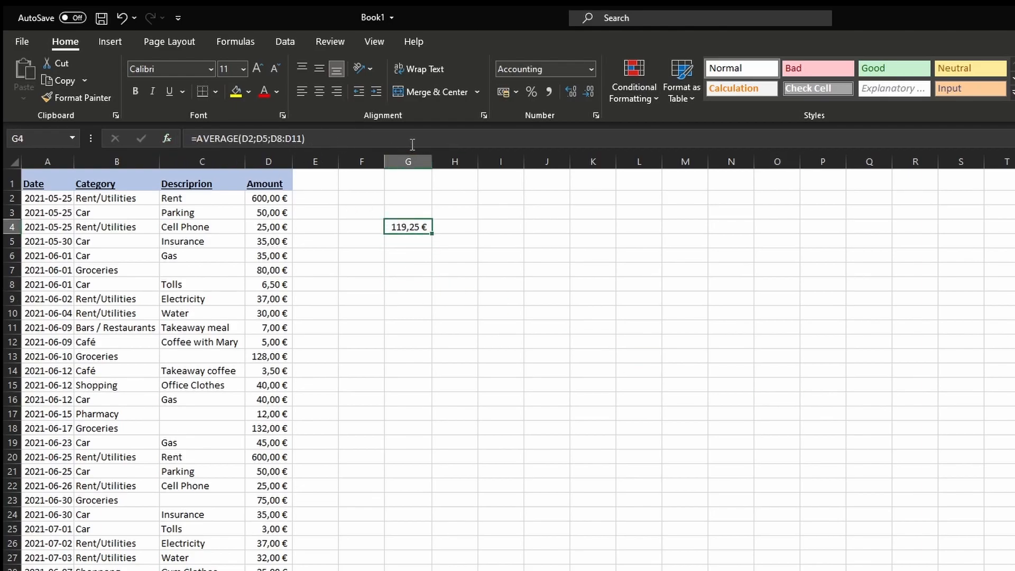
click(247, 143)
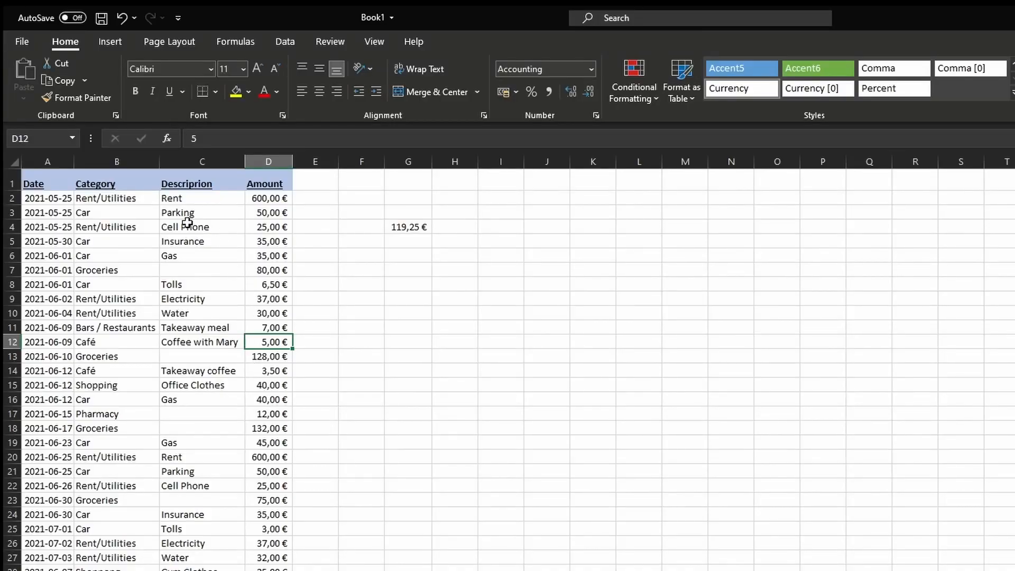
Try overwriting the coffee description in cell C12 with new text starting with Co.
click(186, 225)
click(203, 327)
click(205, 342)
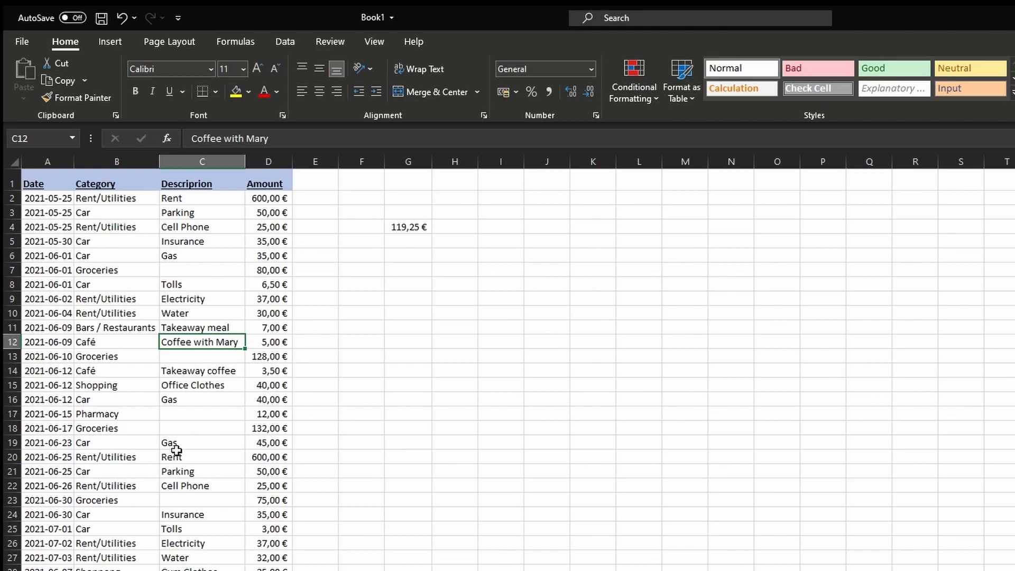
text(Co)
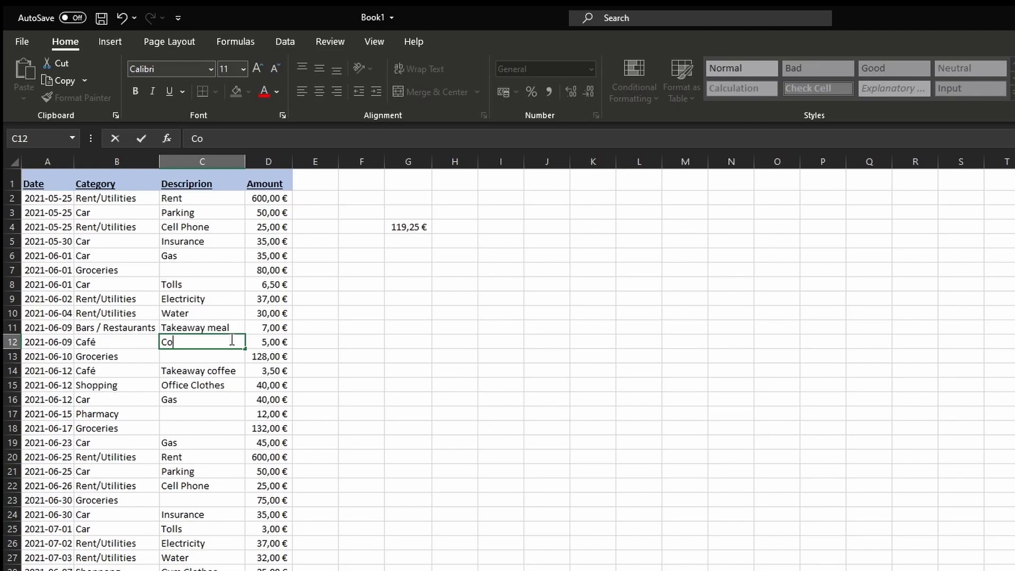
key(Escape)
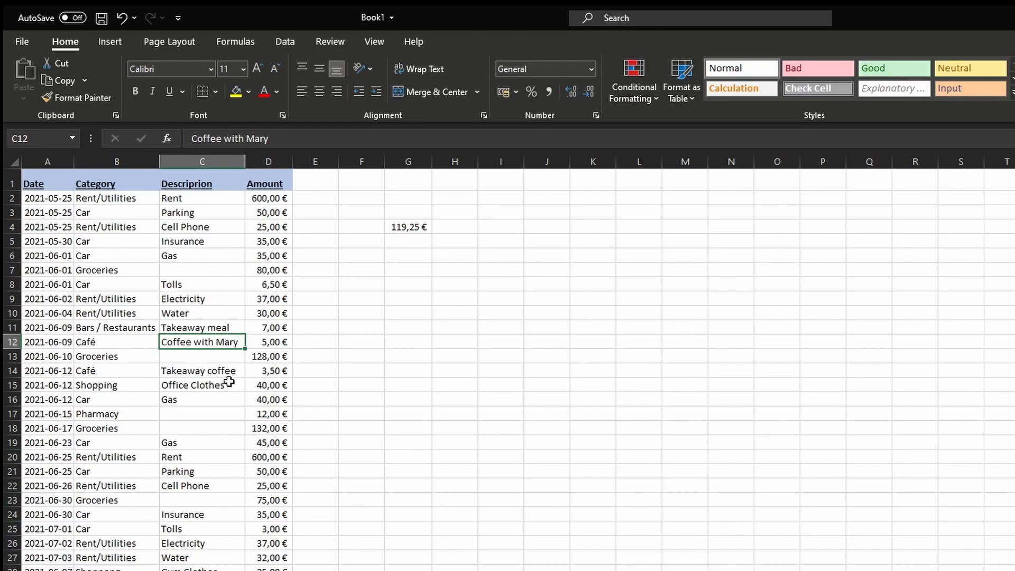
Edit the description in cell C12, replacing only the person's first name after "Coffee with".
double_click(236, 343)
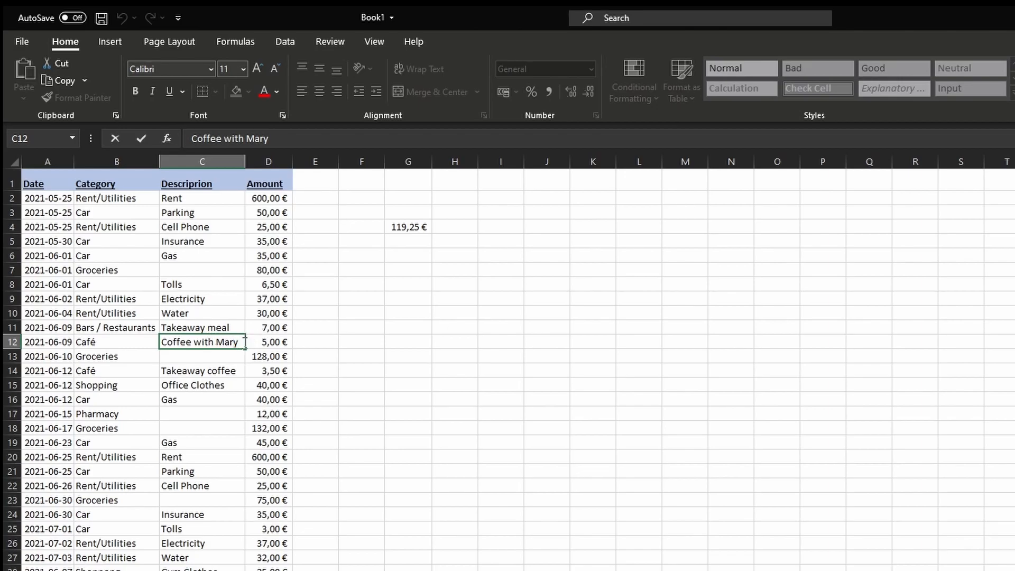
key(BackSpace)
key(BackSpace)
key(BackSpace)
key(BackSpace)
text(Helen)
key(Return)
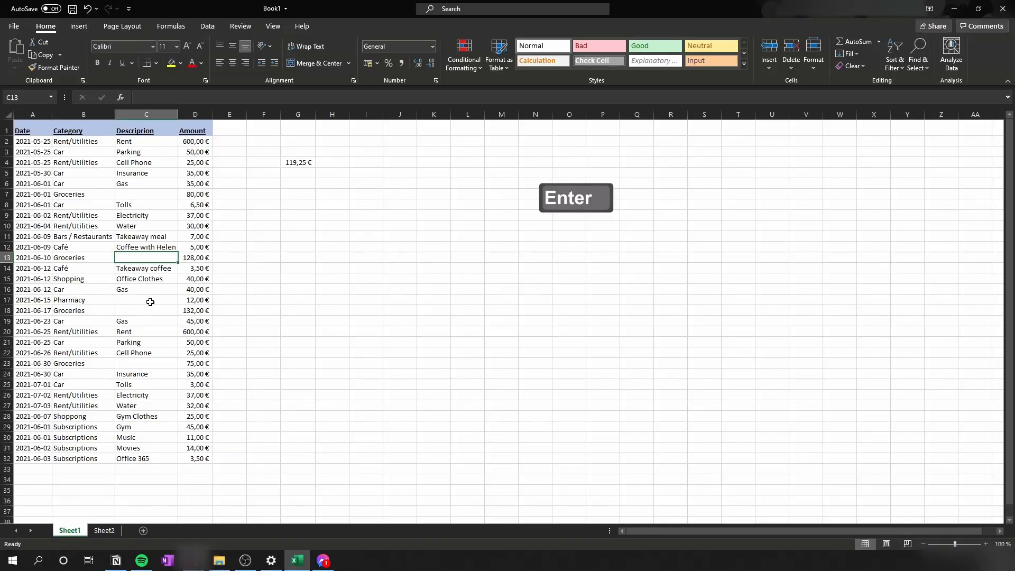
click(156, 248)
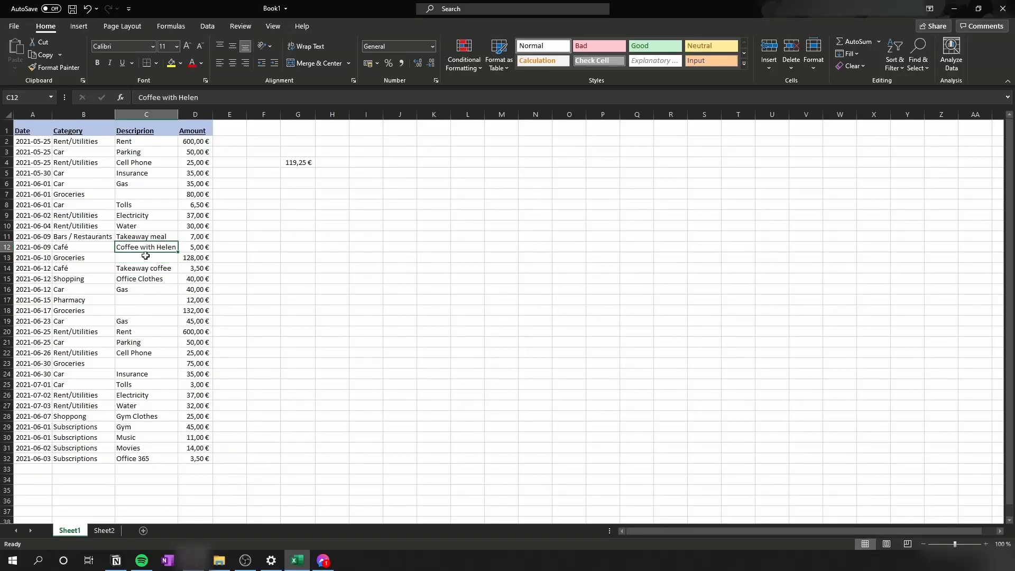
Edit the end of the description in cell C12, deleting and retyping the person's first name.
click(227, 97)
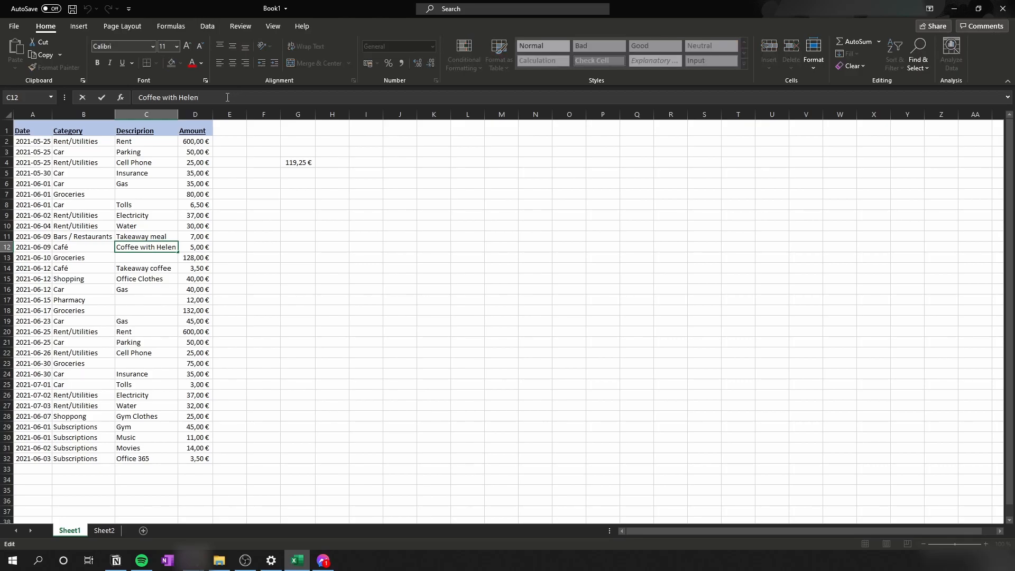
key(BackSpace)
key(BackSpace)
key(BackSpace)
text(Helen)
key(Return)
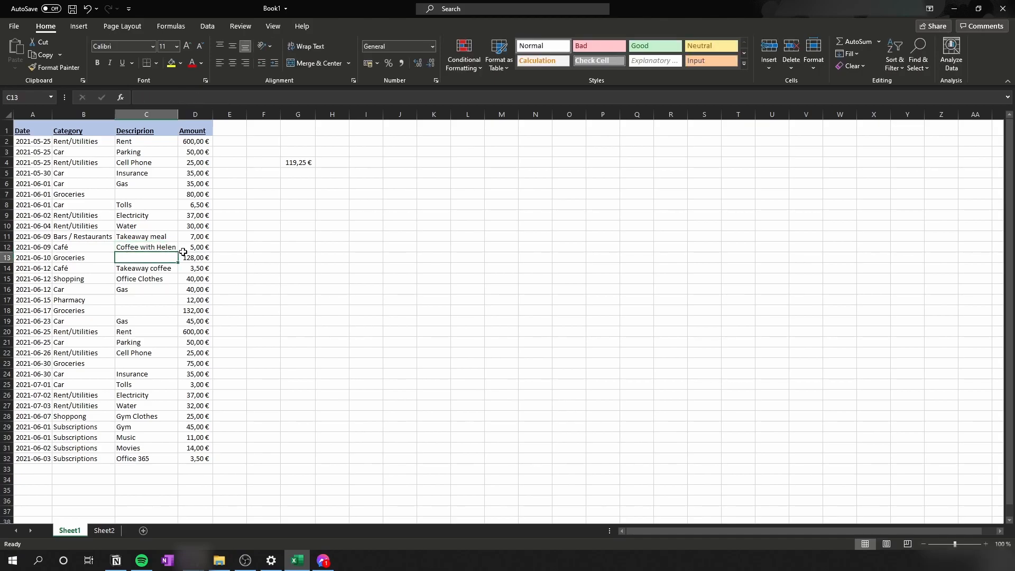
Append an ampersand and a second person's first name to the C12 description, and autofit column C to its contents.
click(155, 245)
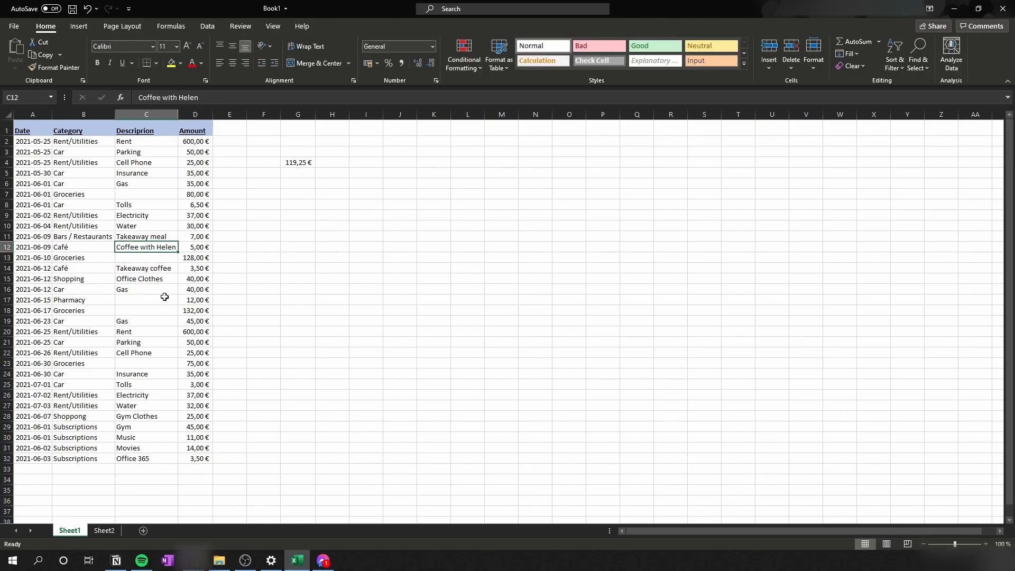
key(F2)
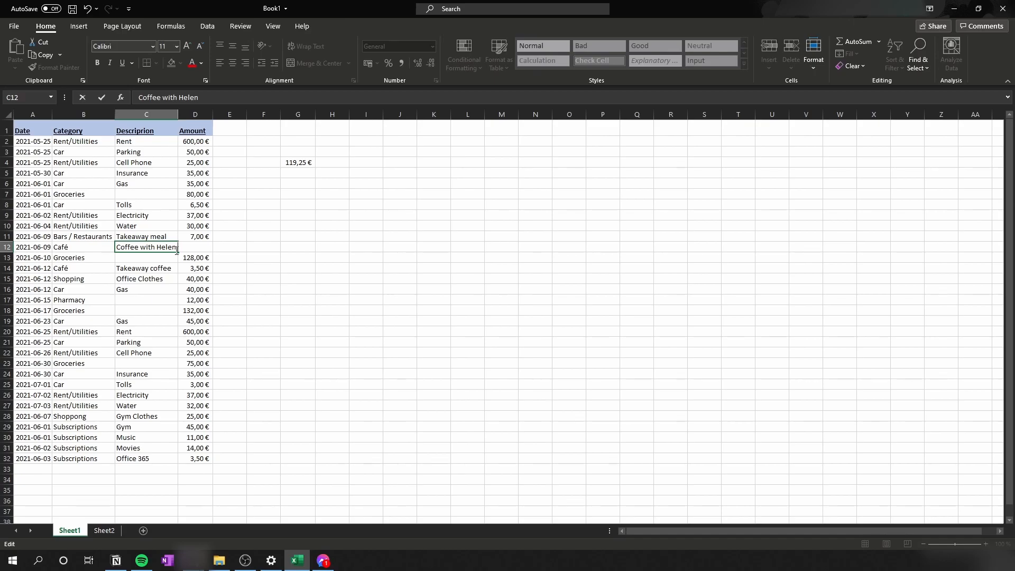
text(& Mary)
key(Return)
double_click(181, 113)
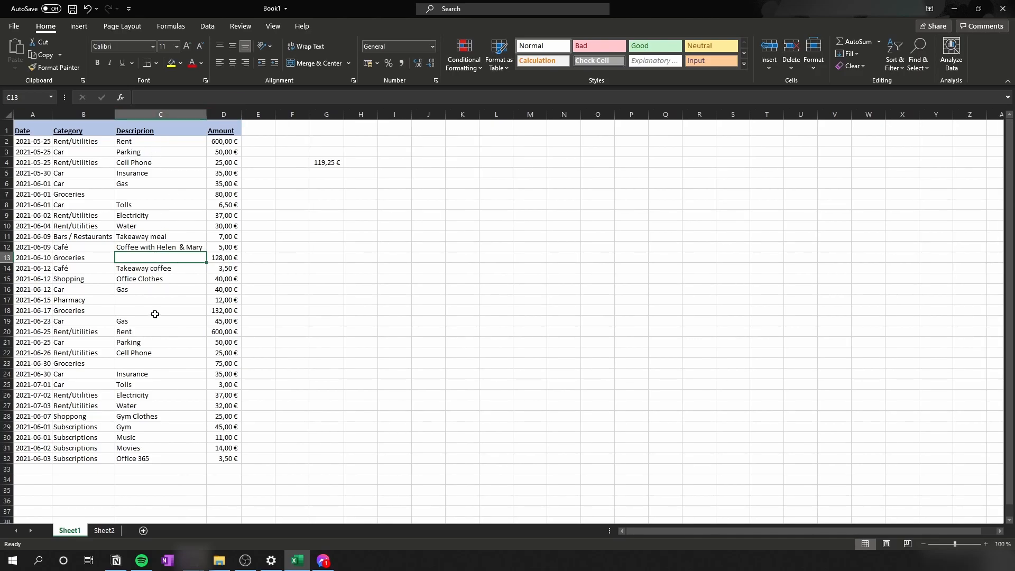
click(224, 131)
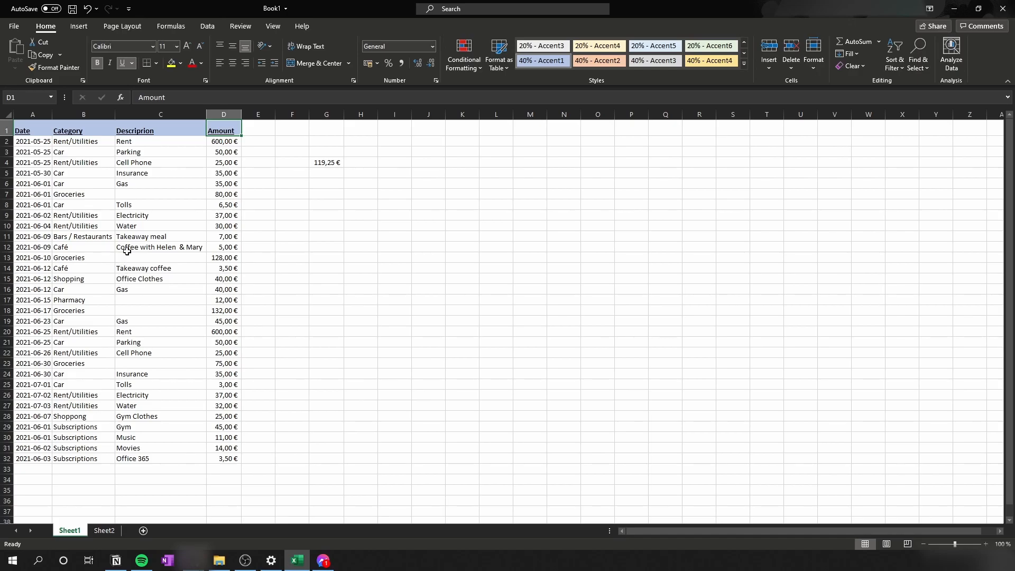
click(151, 117)
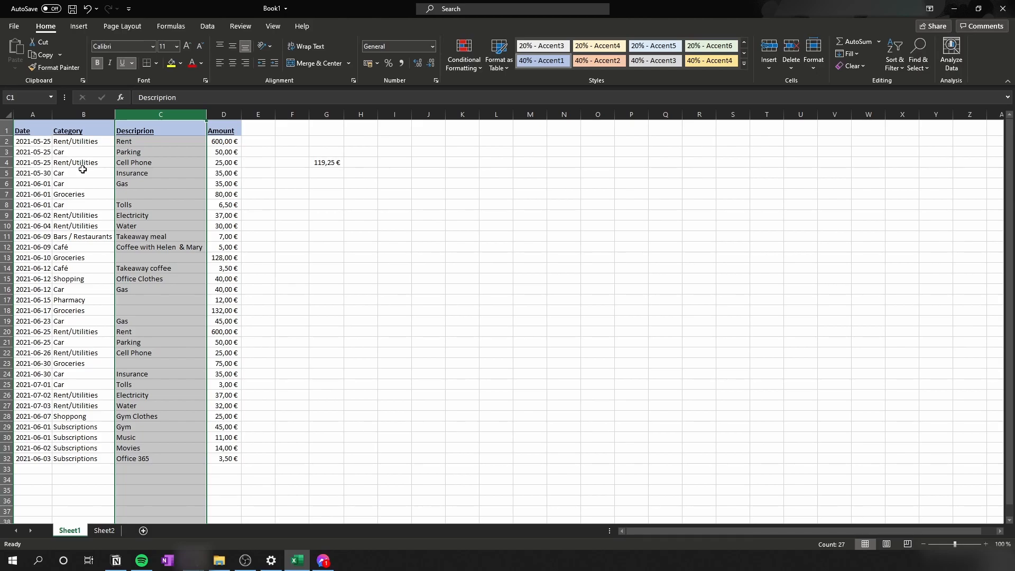
right_click(147, 125)
click(170, 130)
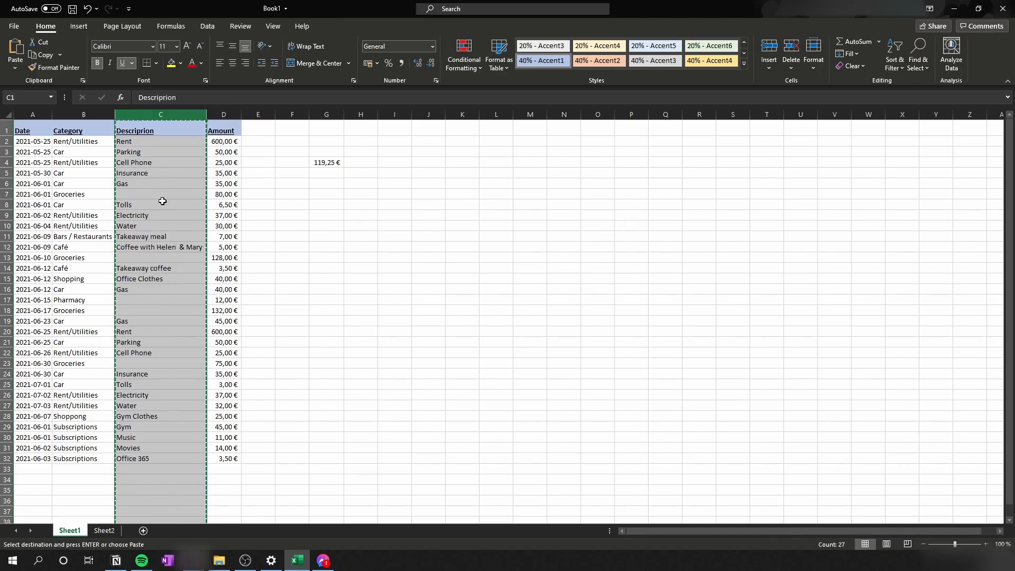
key(Escape)
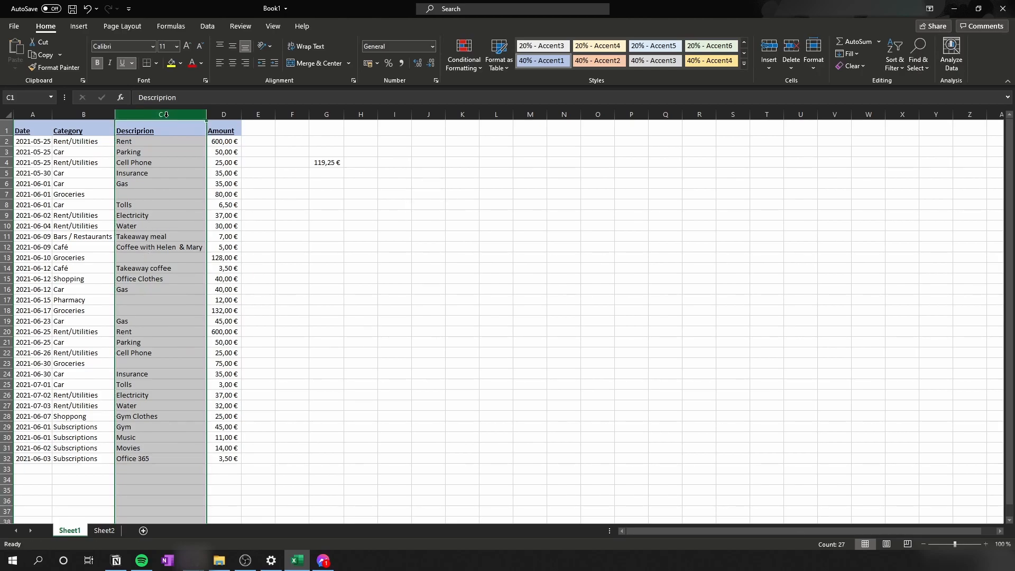
Cut the description column C and insert it before the Category column B.
key(ctrl+x)
click(86, 115)
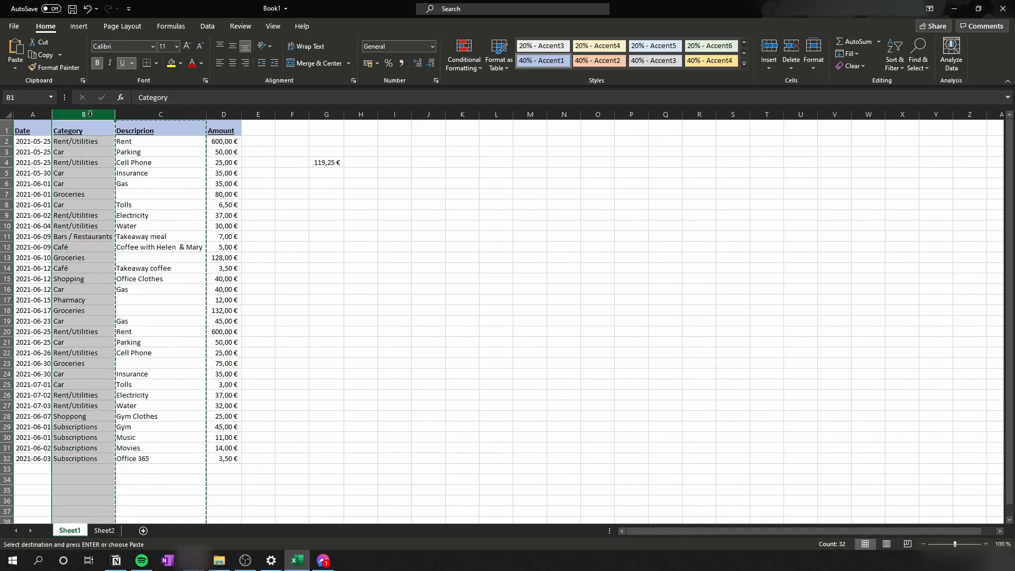
right_click(90, 113)
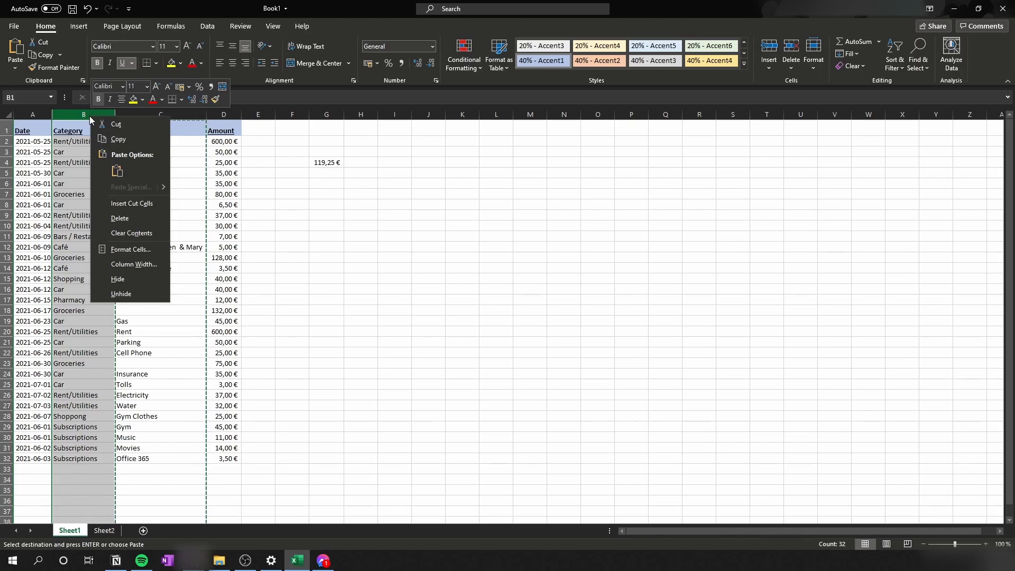
click(155, 205)
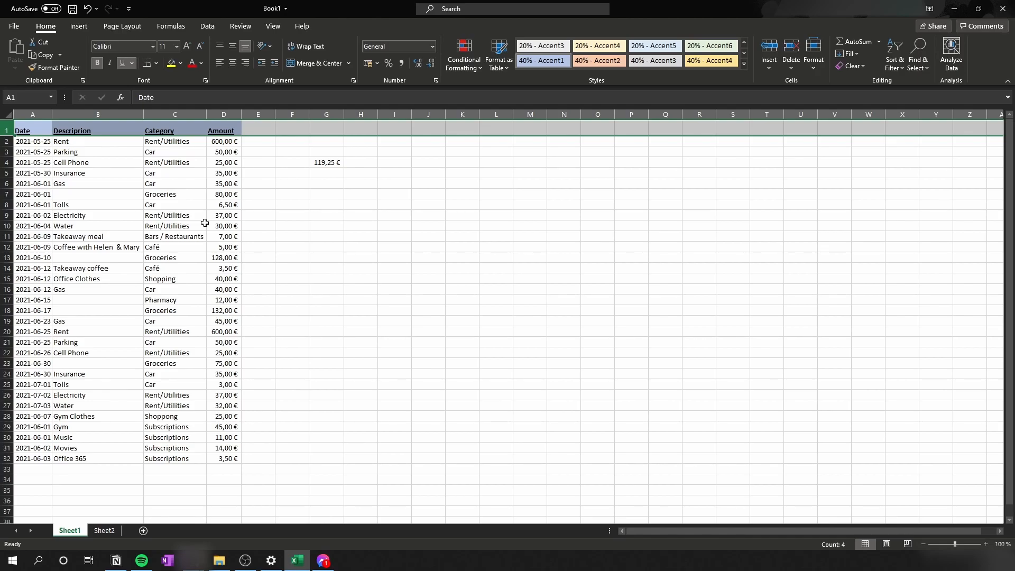
Try moving the whole Category column directly in front of the description column, and undo that move.
click(156, 130)
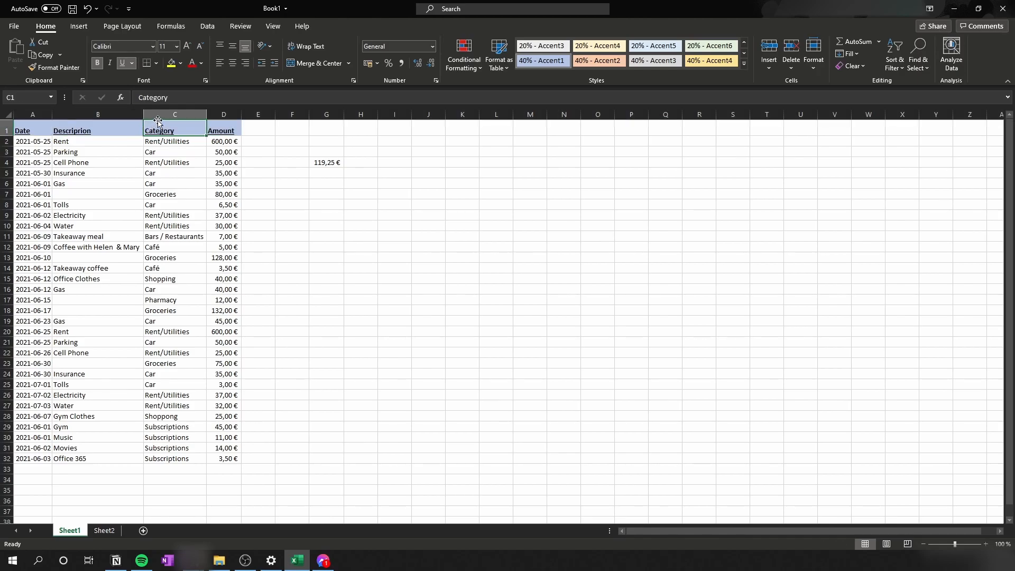
click(158, 115)
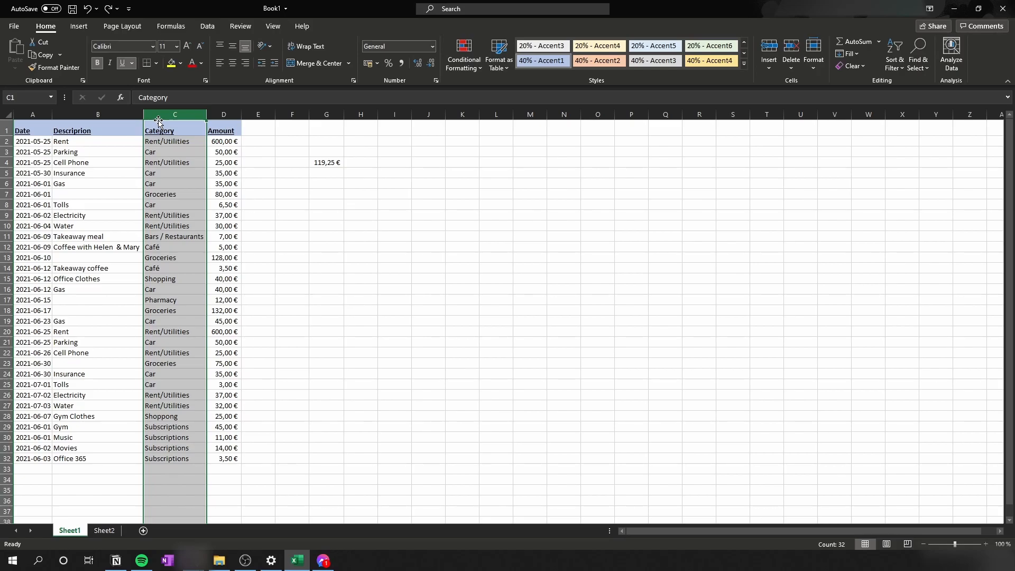
drag(158, 120, 94, 114)
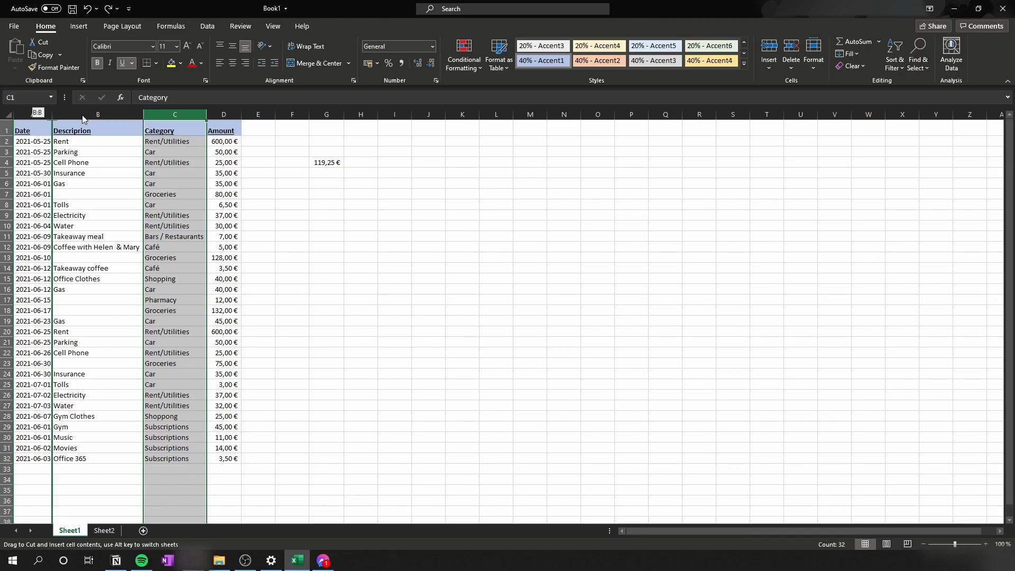
drag(82, 116, 85, 115)
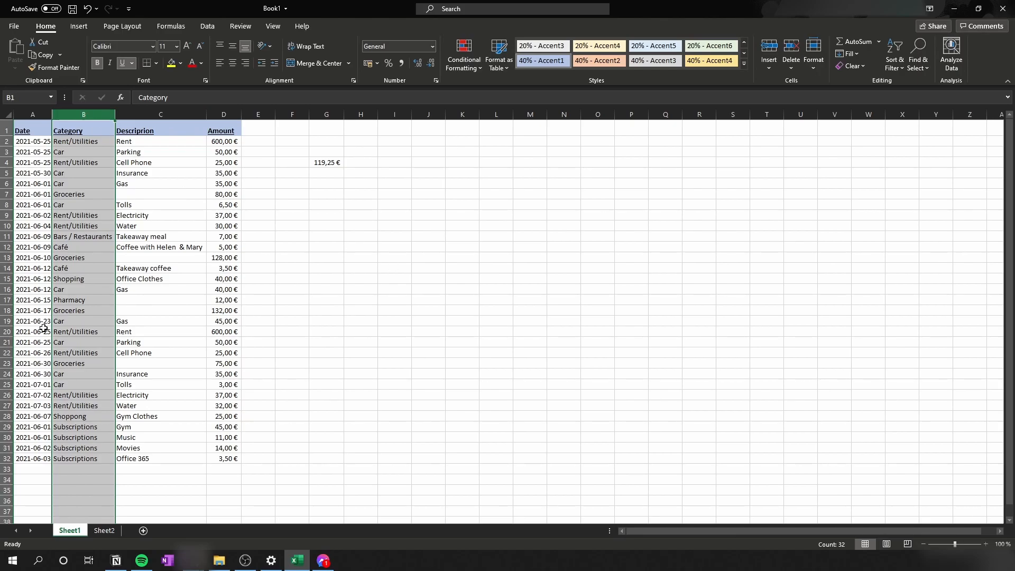
key(ctrl+z)
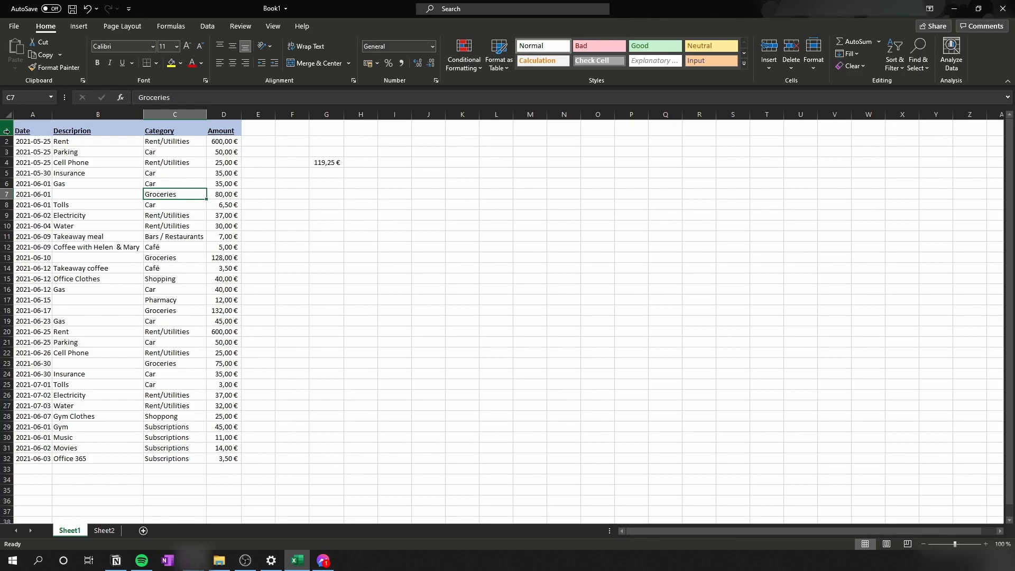
Insert an empty row above the table's header row.
click(6, 131)
right_click(7, 130)
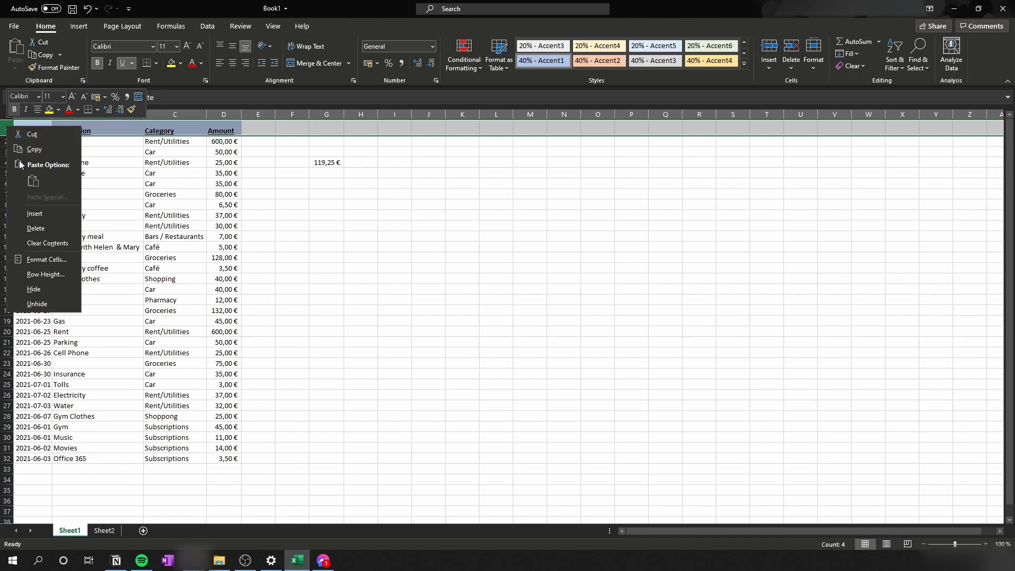
click(44, 212)
click(68, 127)
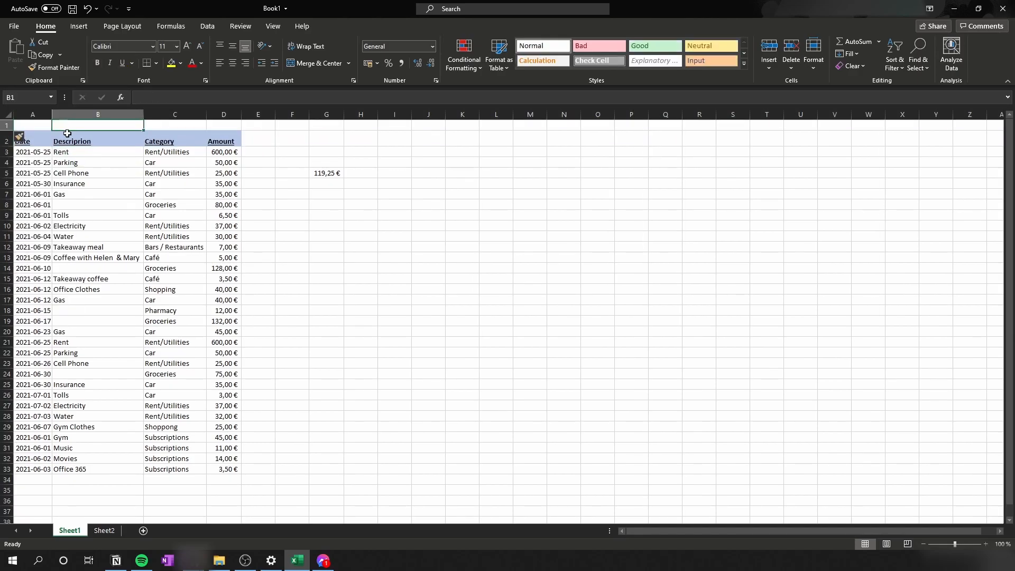
Enter the table title June-July Expenses in cell A1.
click(27, 128)
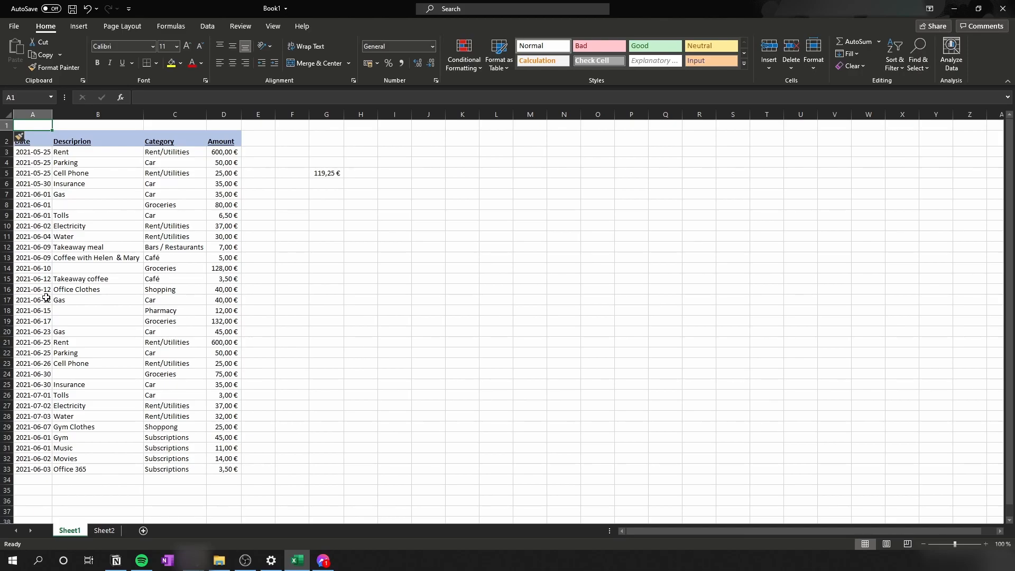
text(June)
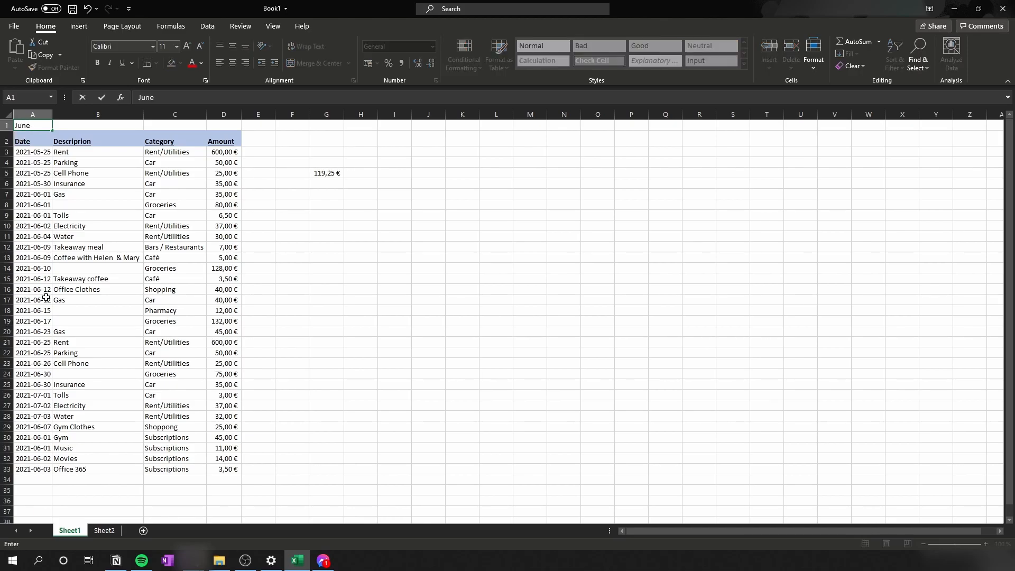
text(-July Expenses)
key(Return)
click(32, 127)
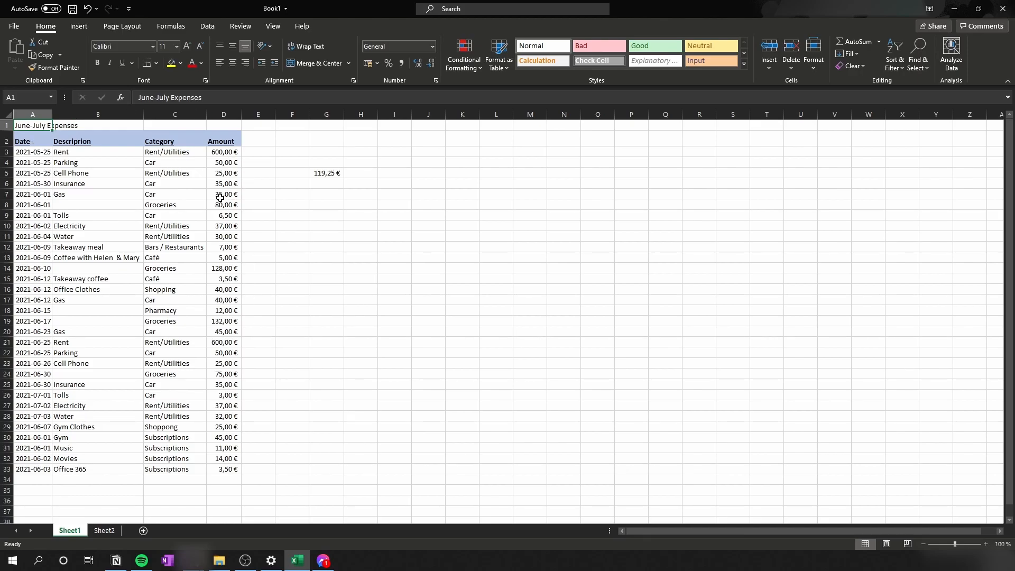
Copy the formatting of the Date header in A2 onto the title in cell A1.
click(33, 138)
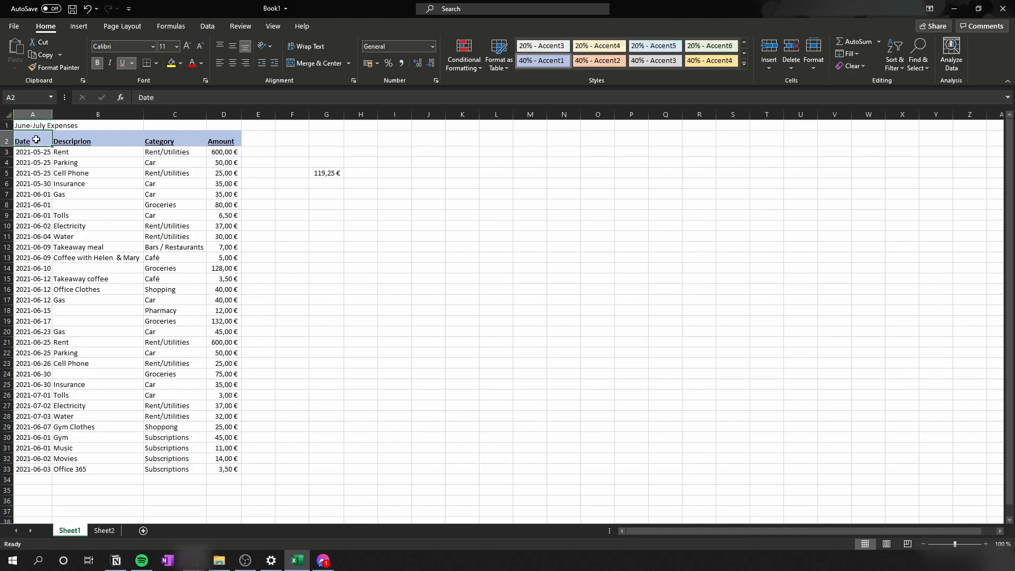
click(53, 69)
click(30, 125)
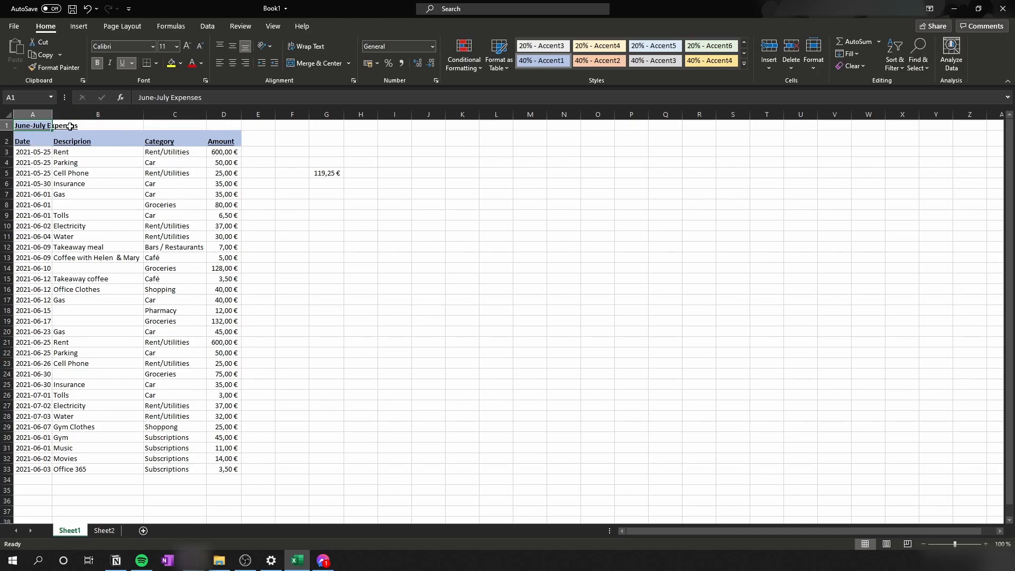
click(80, 155)
Merge and center the title across cells A1 to D1.
drag(28, 126, 230, 125)
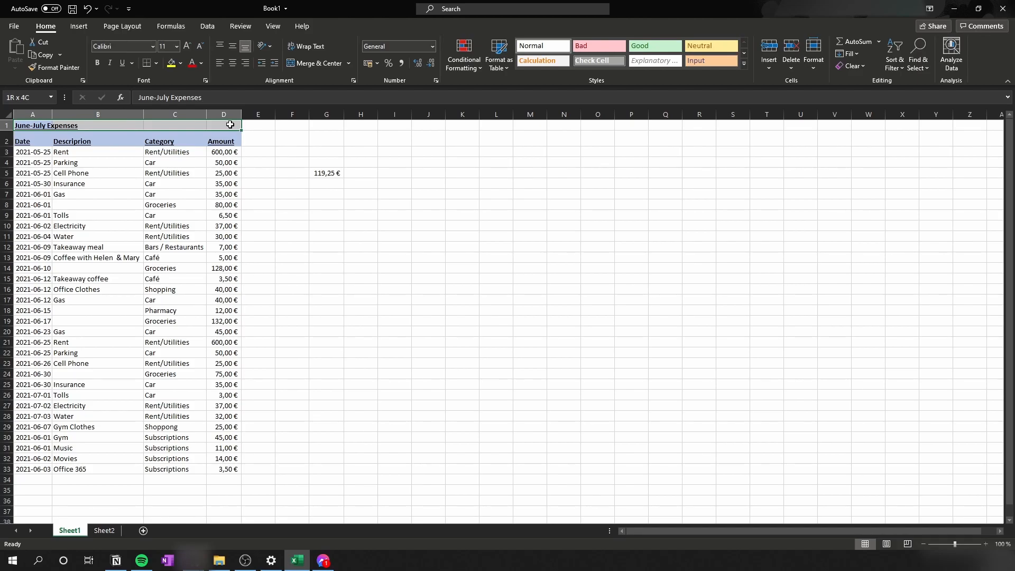
drag(230, 125, 230, 125)
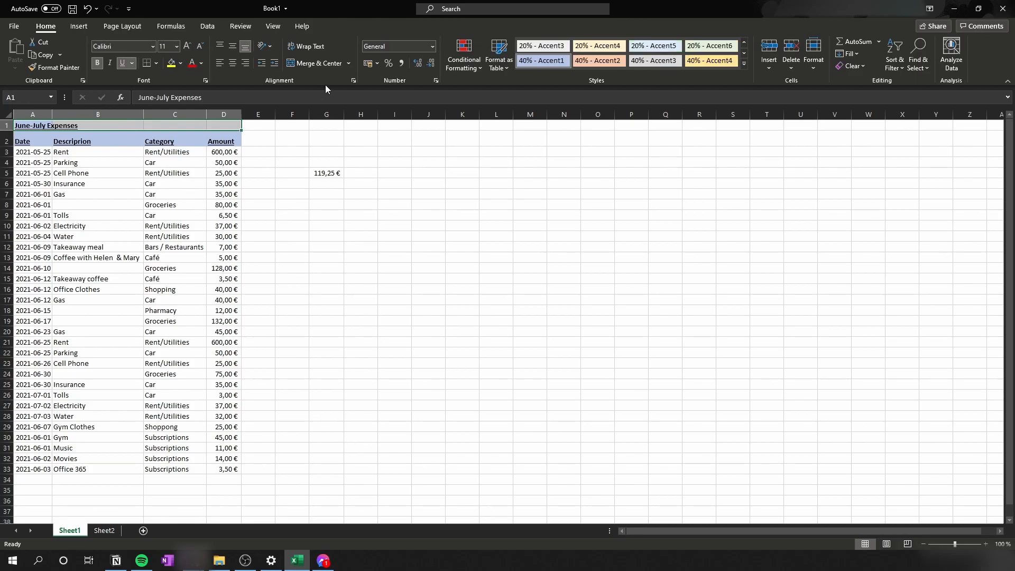
click(349, 63)
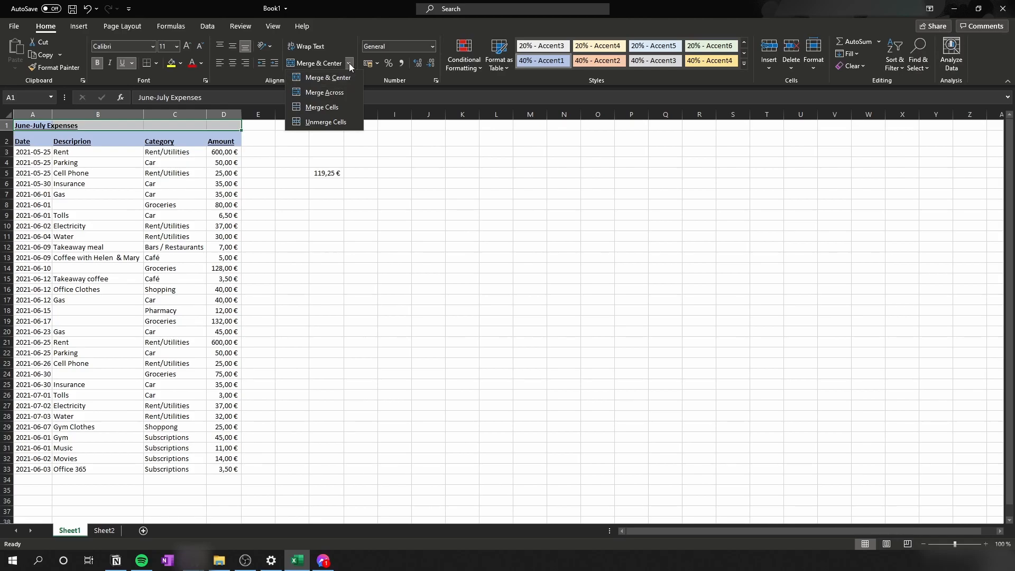
click(326, 80)
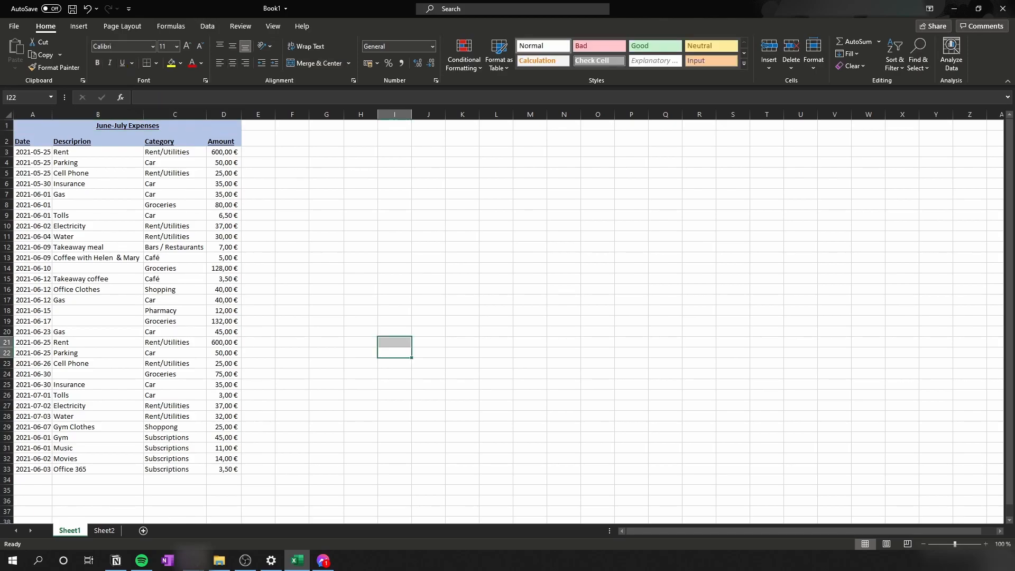
Copy the expense rows A3:D33 and paste them directly below the table, starting at cell A34.
drag(21, 152, 236, 471)
key(ctrl+c)
scroll(164, 369, down, 3)
click(39, 378)
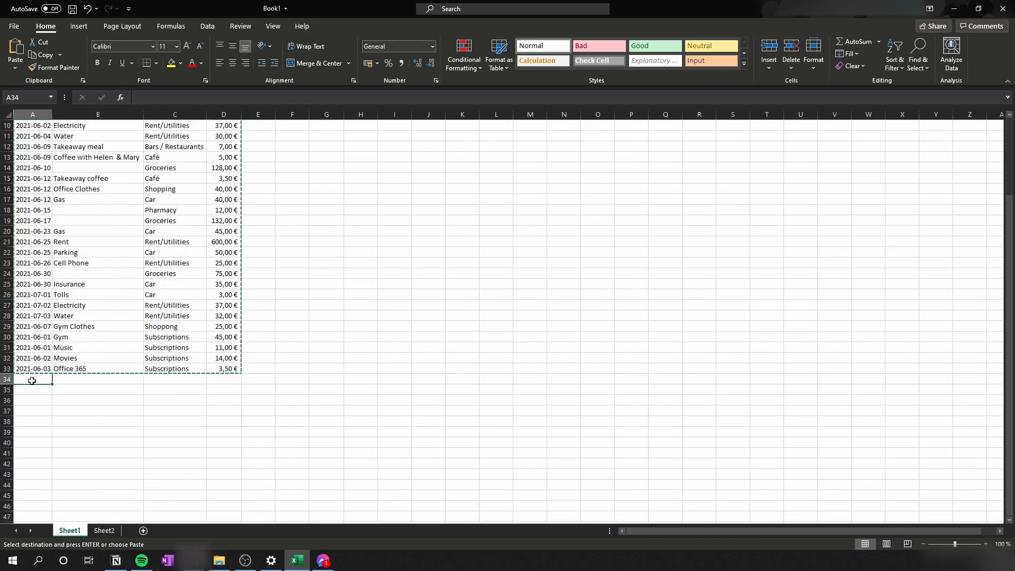
key(ctrl+v)
scroll(115, 354, up, 3)
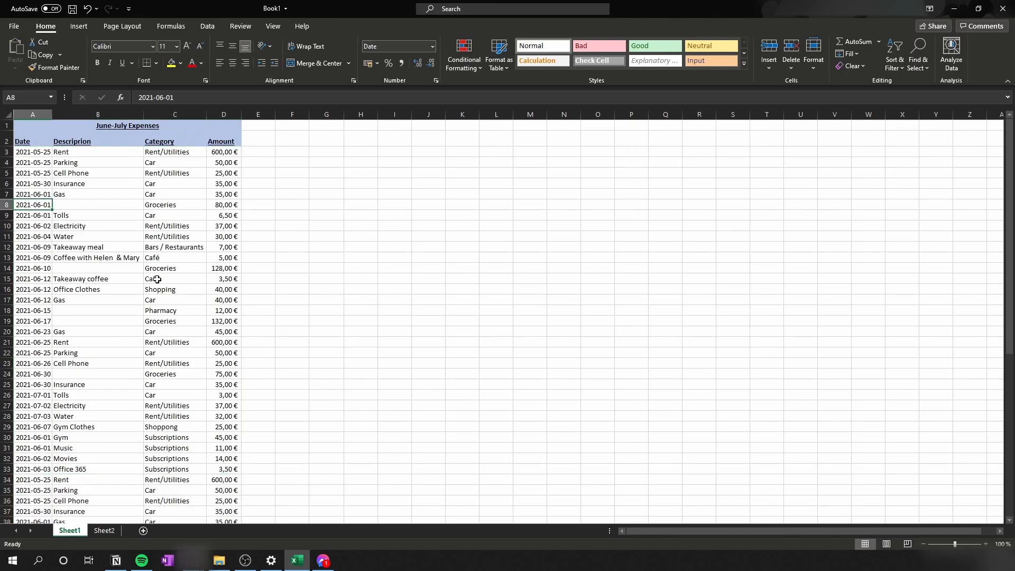
Jump from cell A3 to the last filled cell in the Date column and back to the top.
click(25, 154)
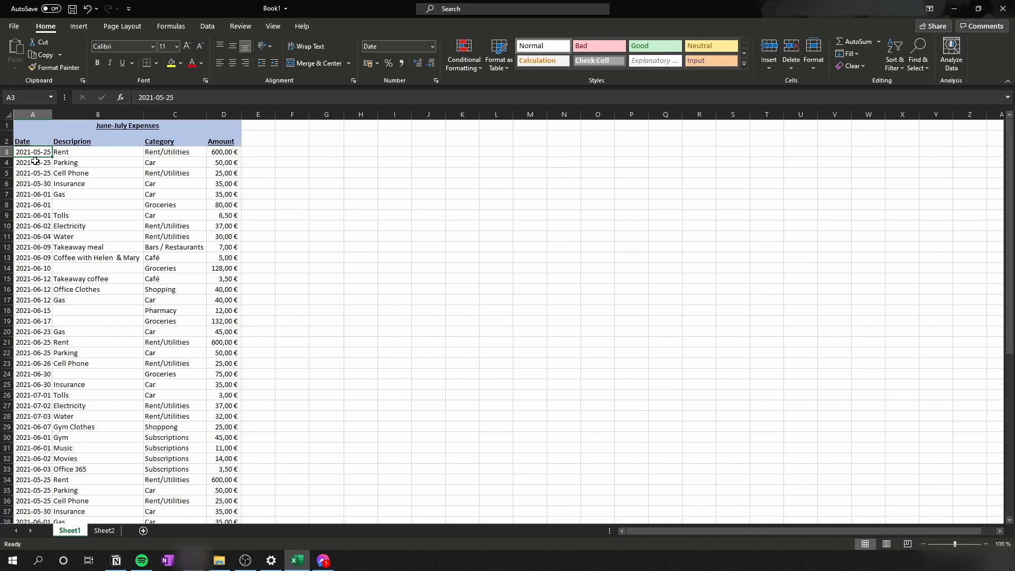
key(ctrl+Down)
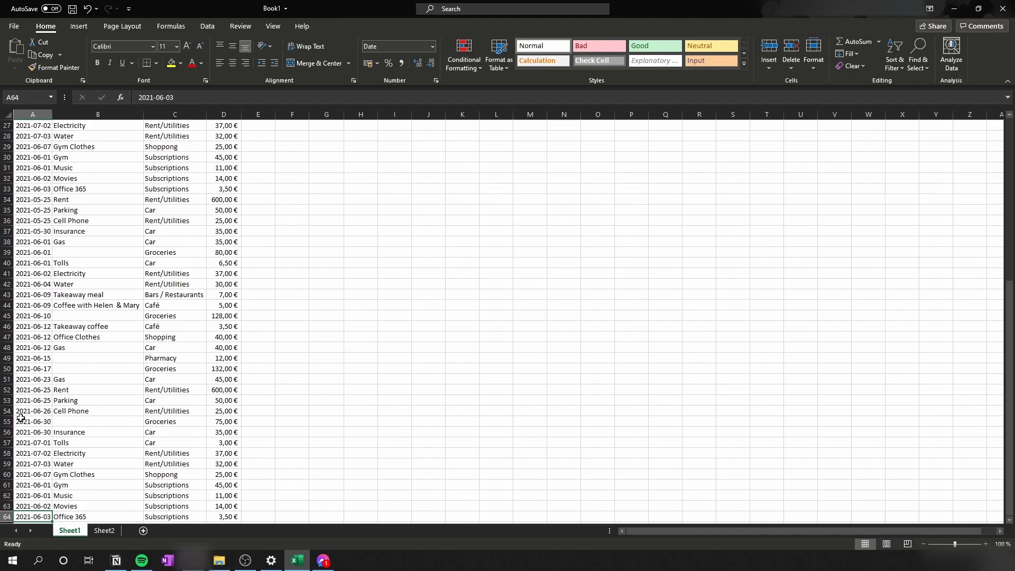
key(ctrl+Up)
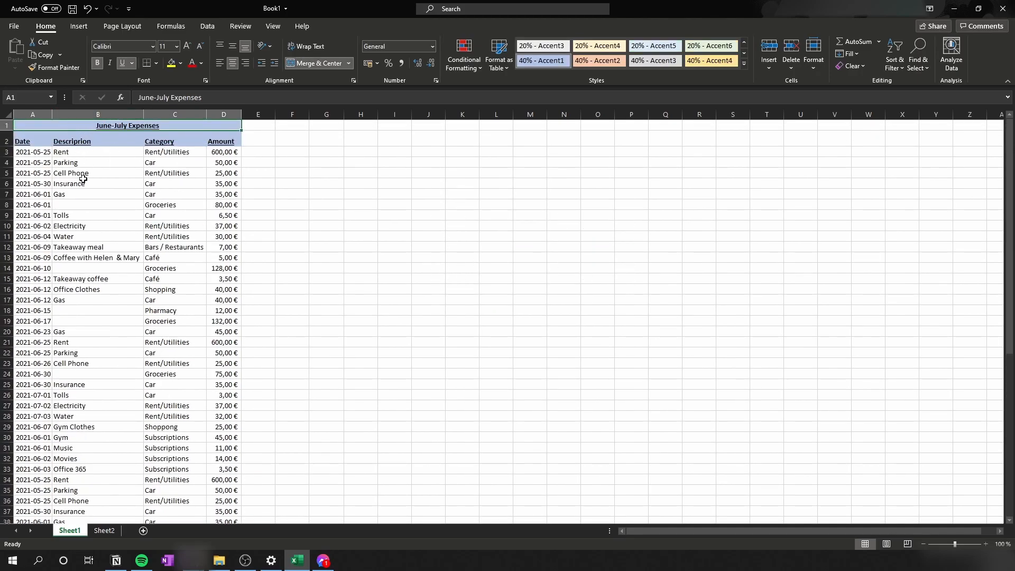
Check the blank description cells B14, B18 and B19.
click(81, 268)
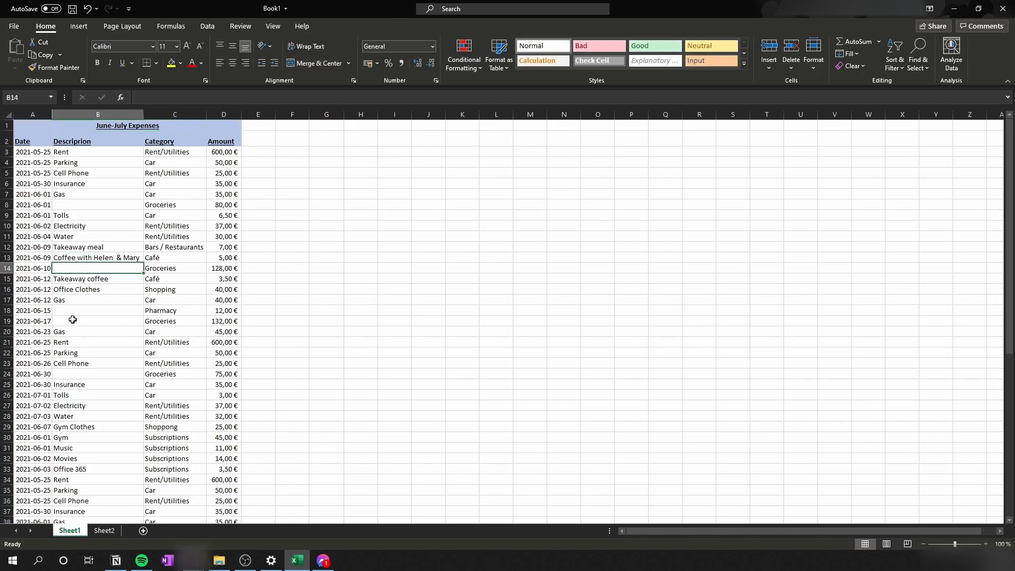
click(79, 311)
click(81, 322)
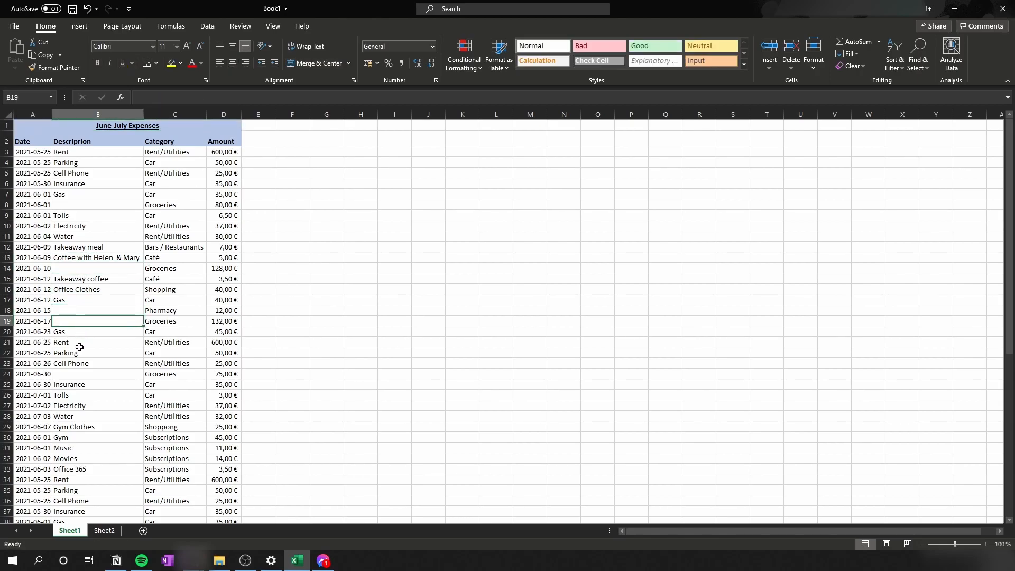
Jump down the Description column from cell B3 through the edges of its filled blocks to cell B15.
click(82, 154)
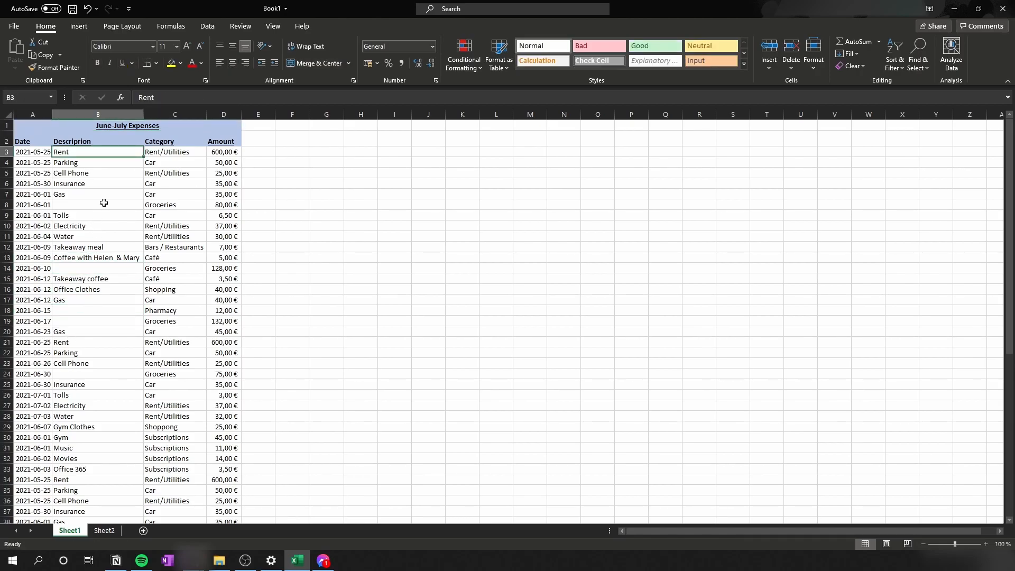
key(ctrl+Down)
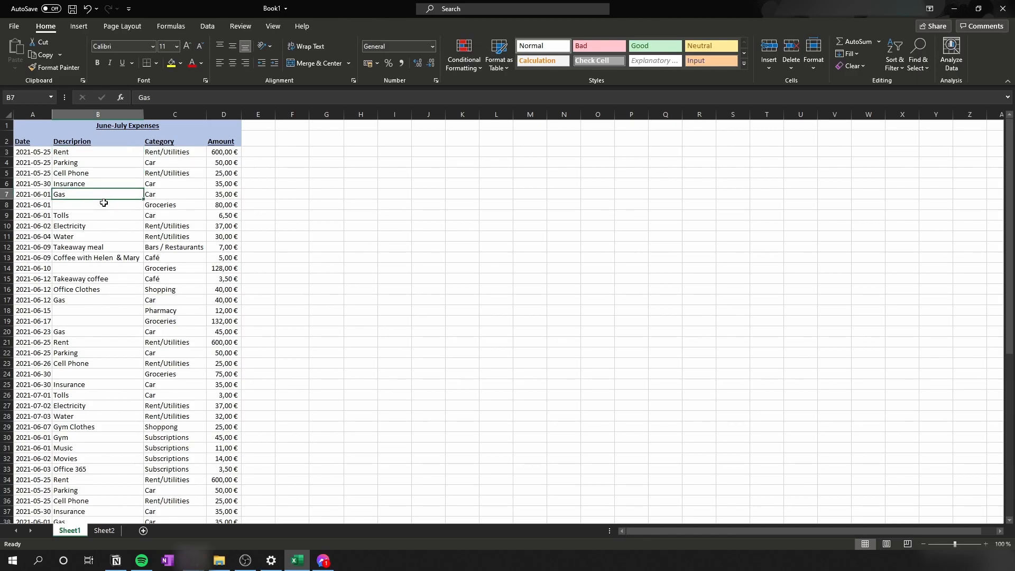
key(ctrl+Down)
key(ctrl+Down)
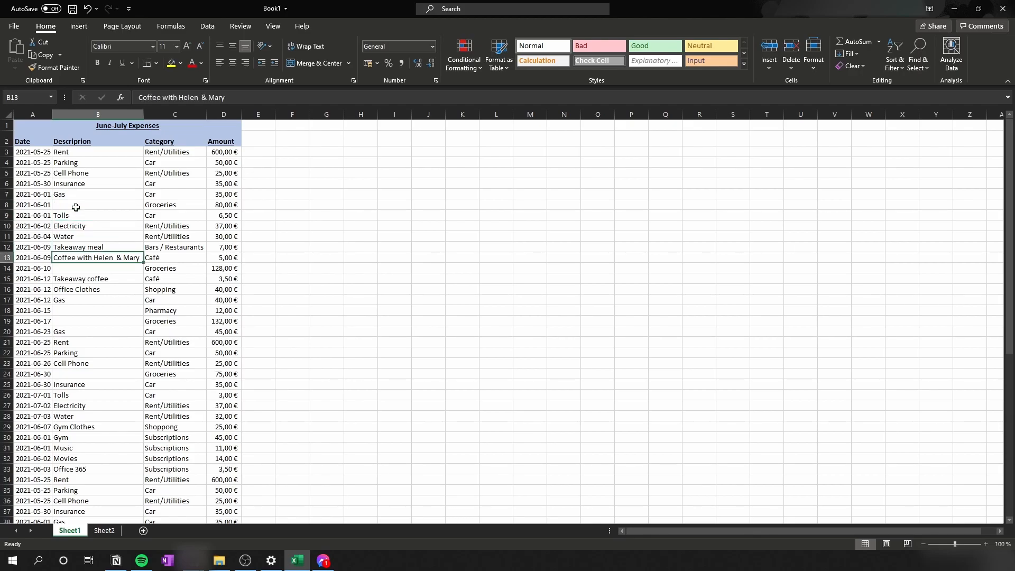
key(ctrl+Down)
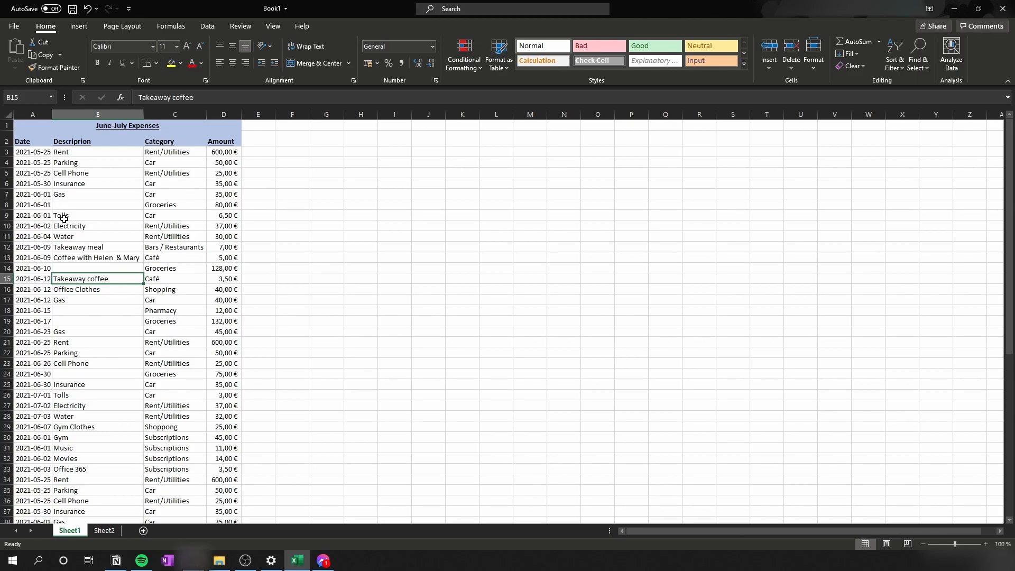
Select all expense data from cell A14 through cell D64, extending to the last row and then across to the Amount column.
click(48, 154)
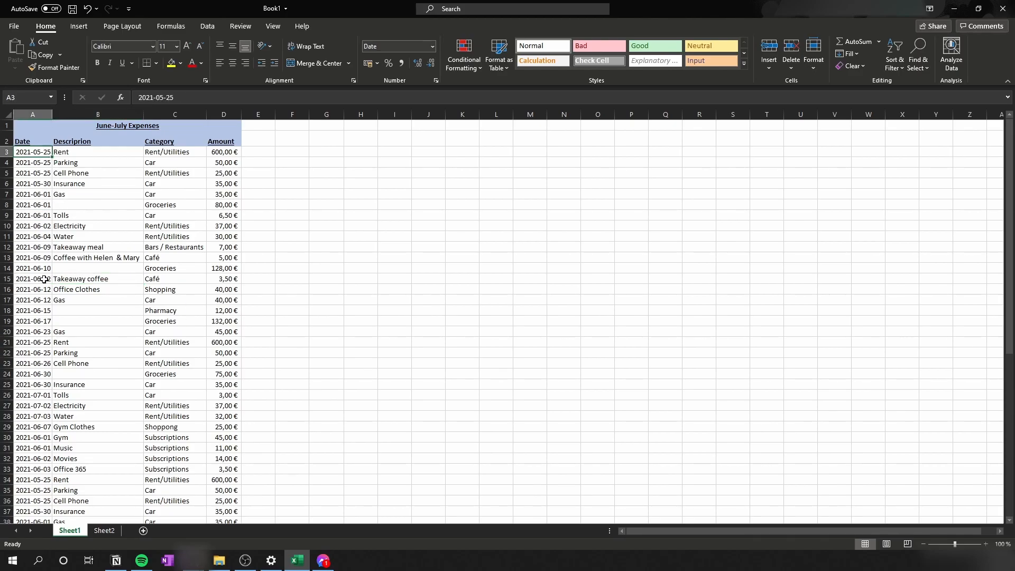
click(27, 267)
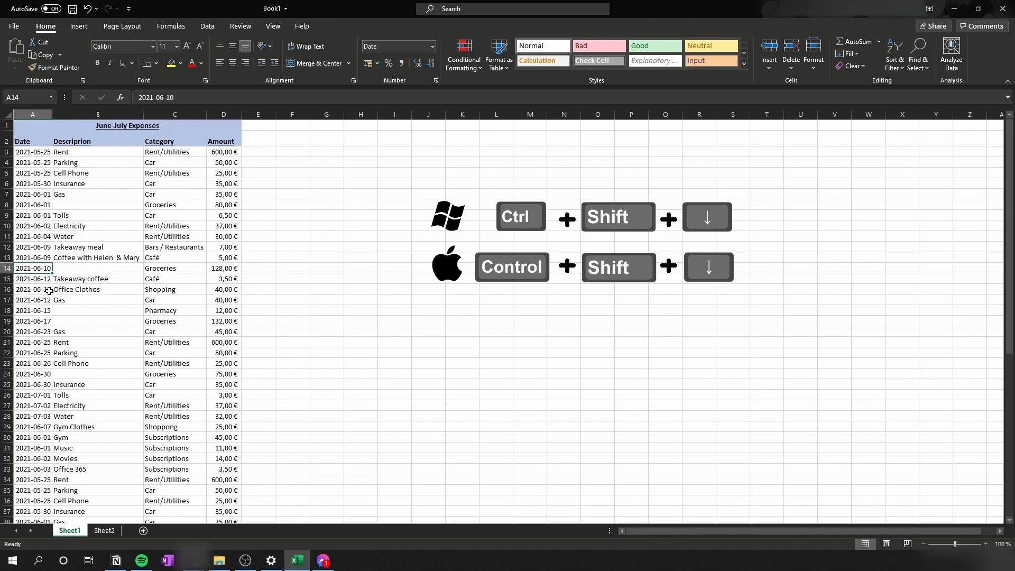
key(ctrl+shift+Down)
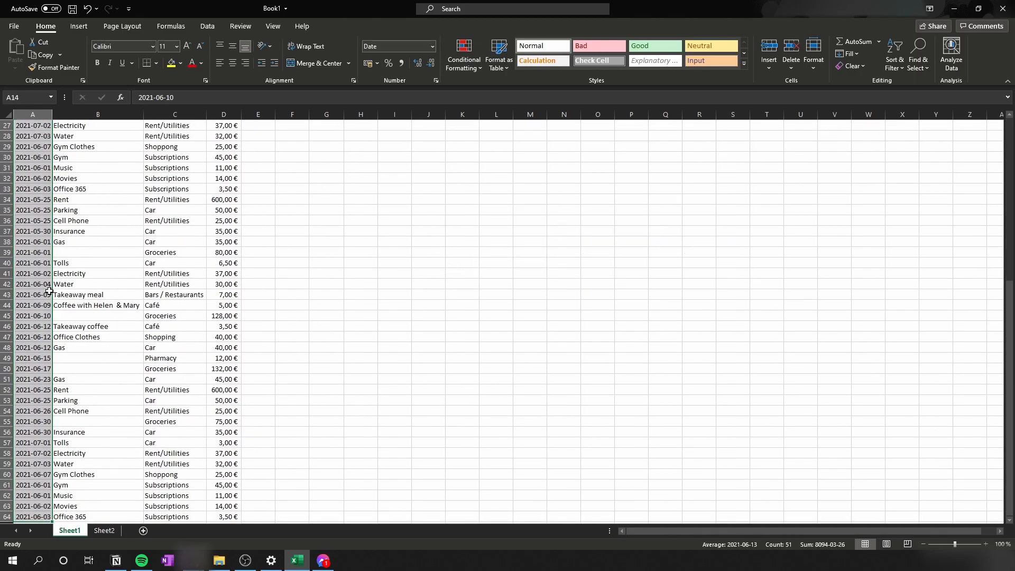
key(ctrl+shift+Right)
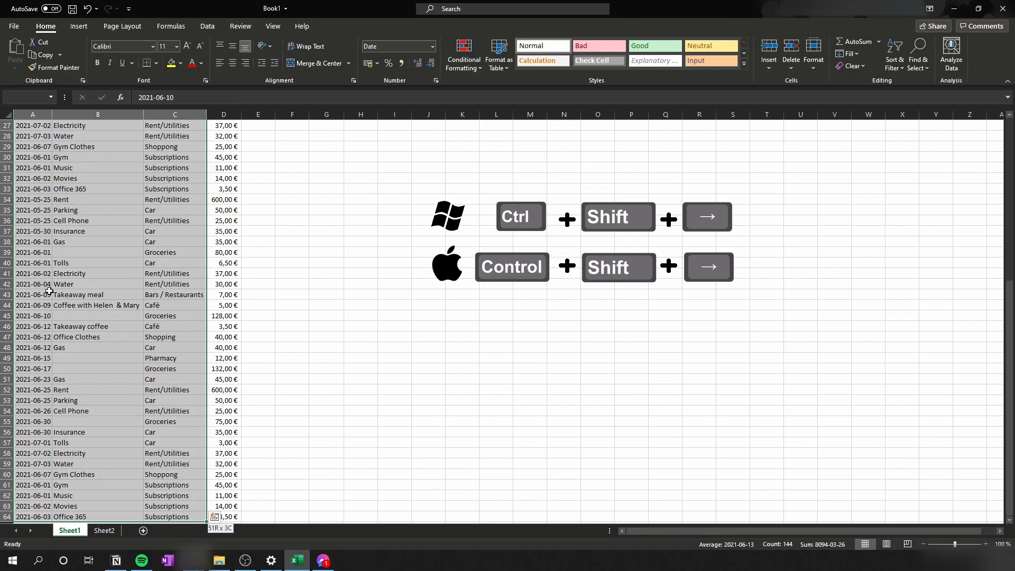
key(ctrl+shift+Right)
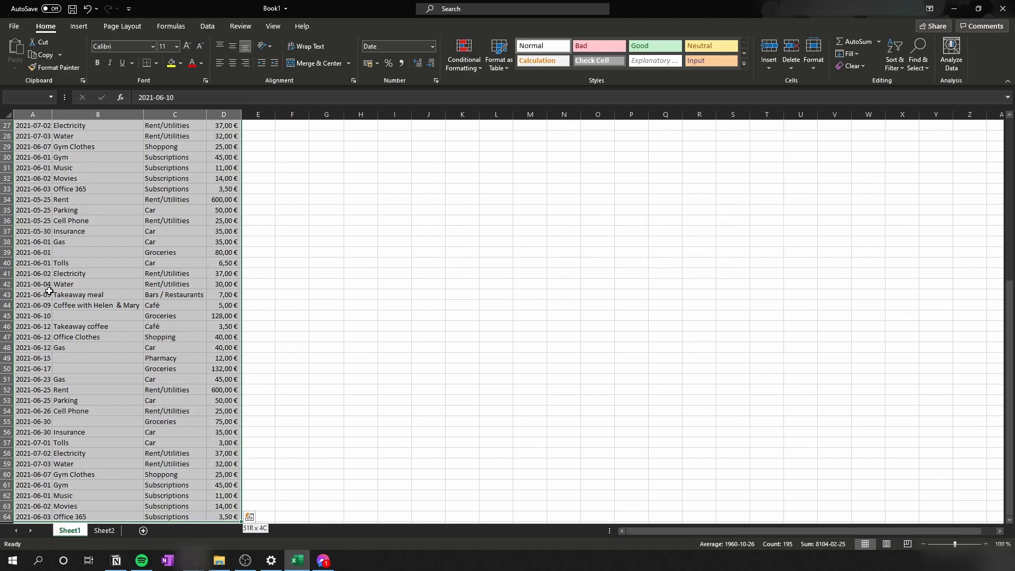
scroll(138, 329, up, 7)
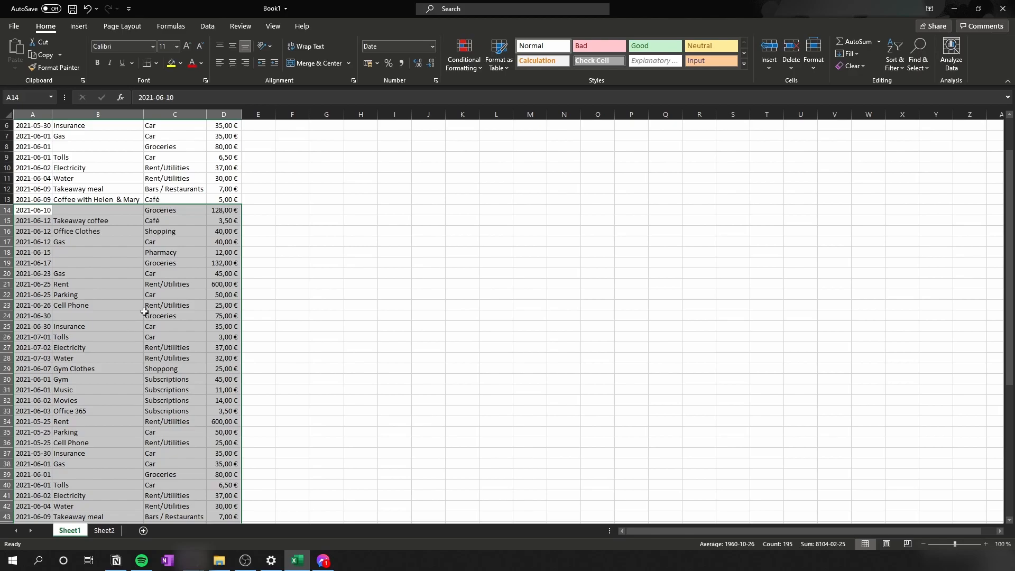
Select a block of expense rows across columns A to D starting at A13, and autofit the Description column's width.
double_click(143, 114)
click(30, 179)
drag(31, 200, 244, 328)
scroll(222, 293, up, 9)
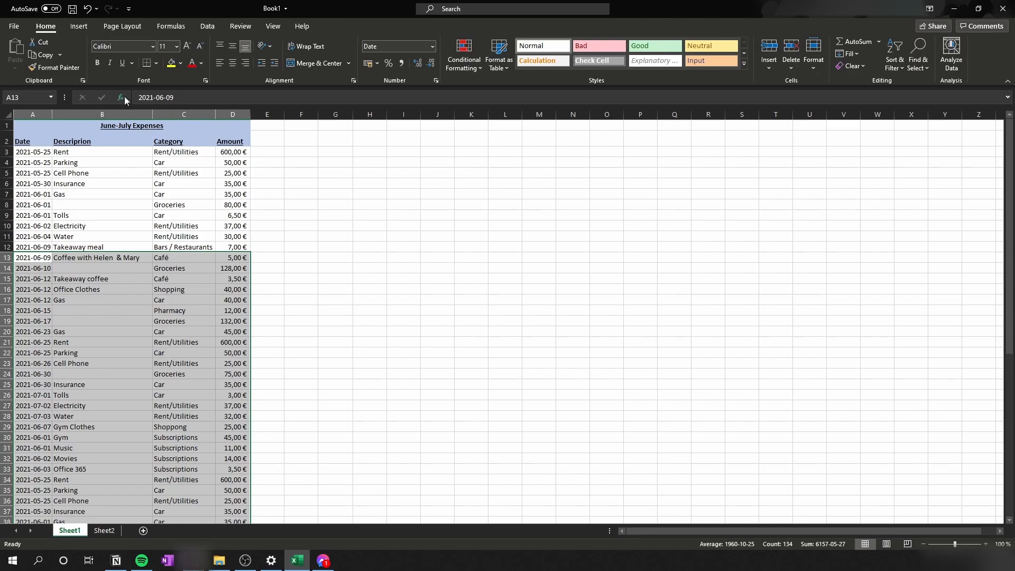
double_click(152, 114)
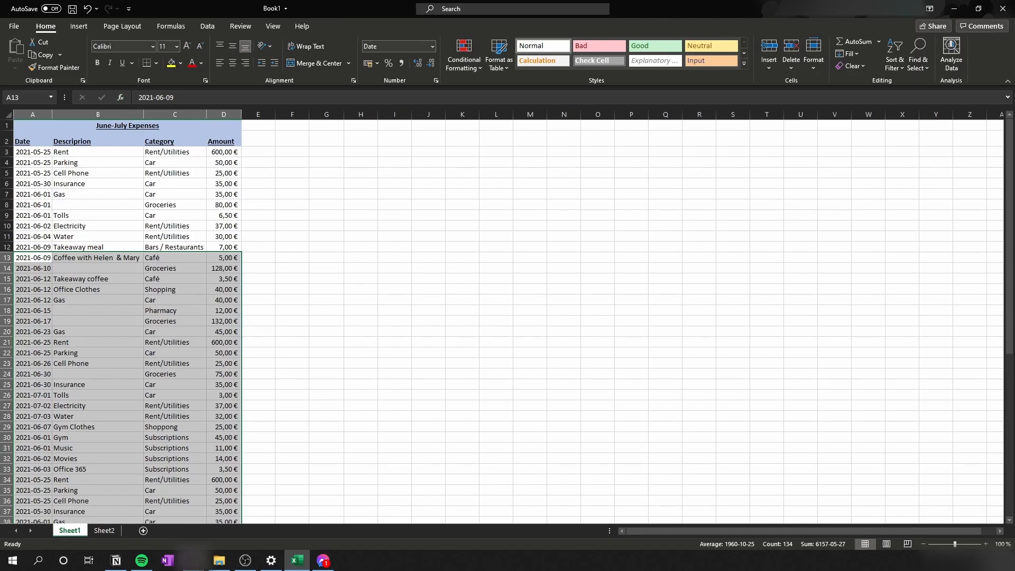
click(174, 329)
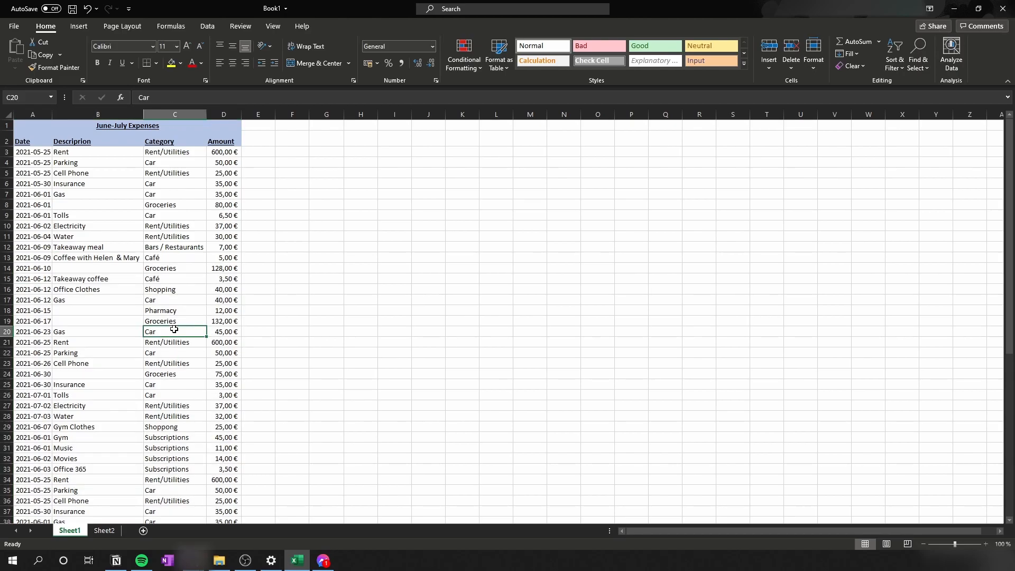